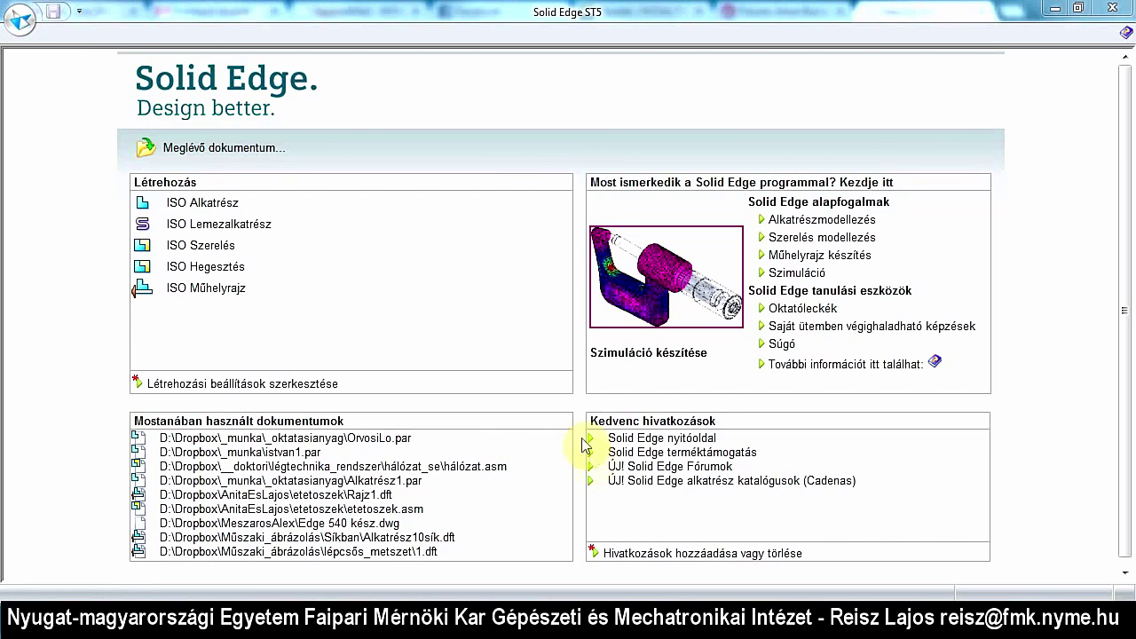
Step: Create a new ISO part document and inspect the traditional modelling entry's options without changing anything
left_click(200, 204)
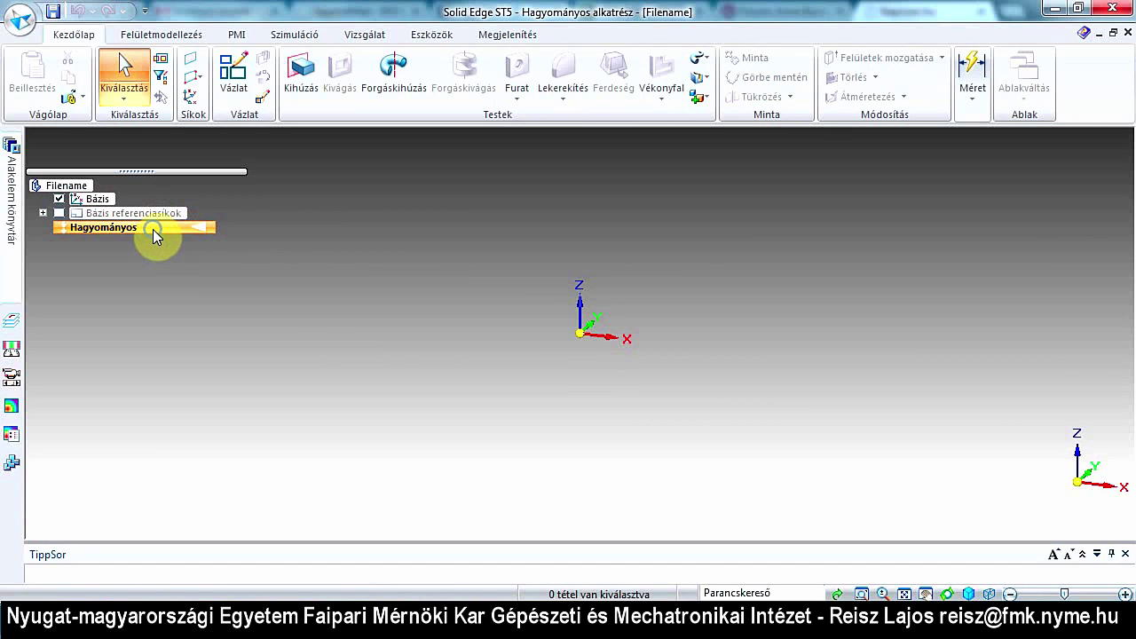
right_click(153, 229)
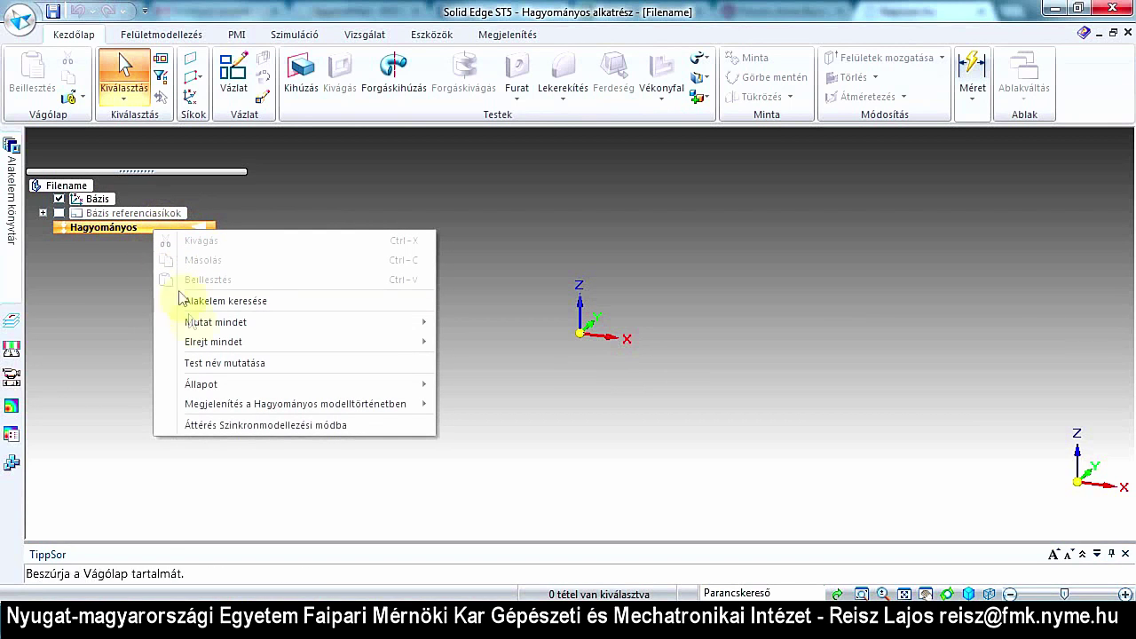
mouse_move(266, 425)
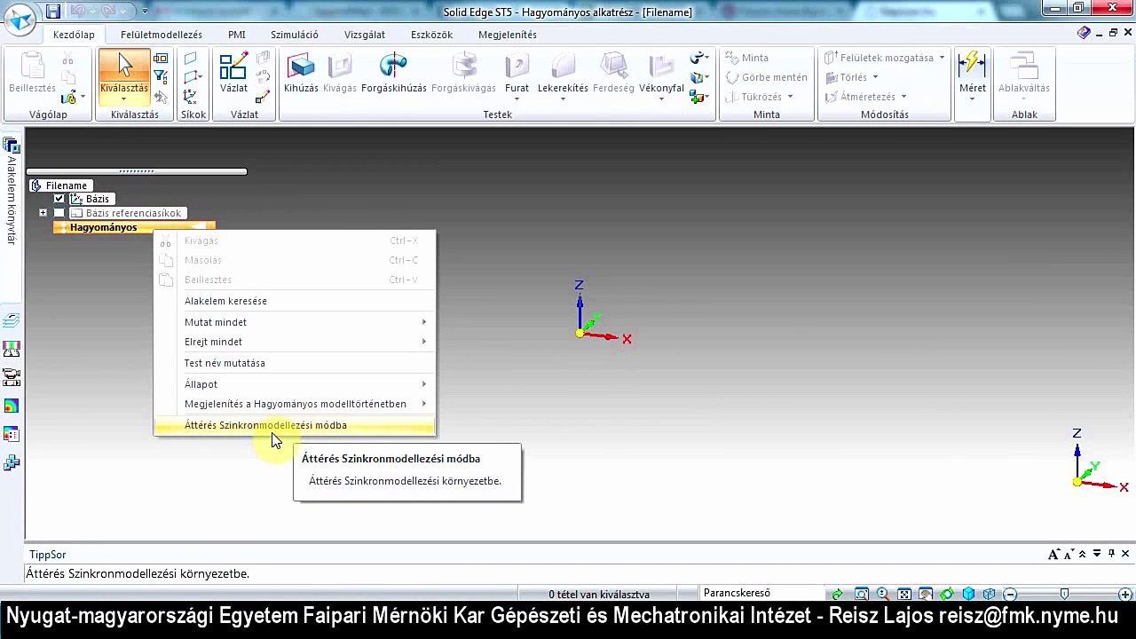
left_click(103, 394)
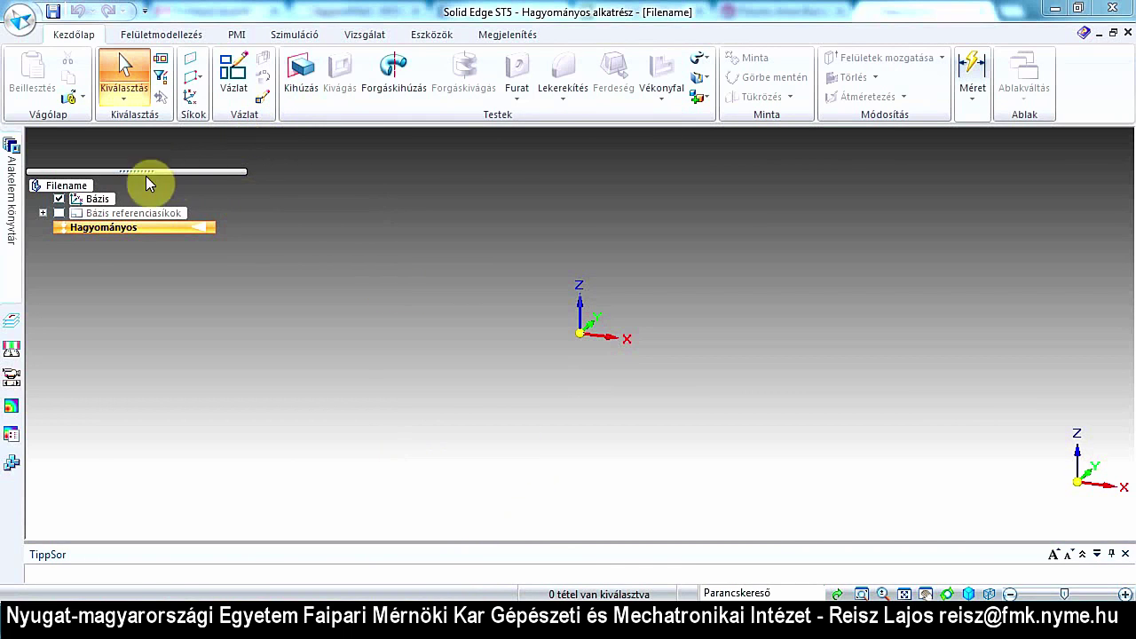
Step: Show the base reference planes and start an extruded protrusion
left_click(60, 214)
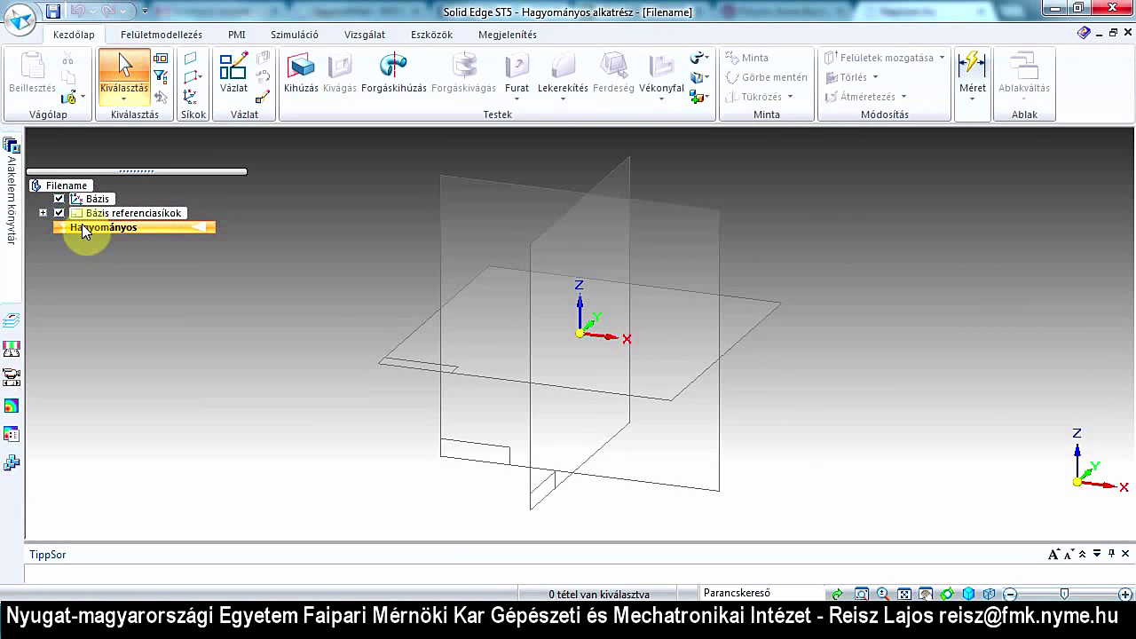
left_click(298, 80)
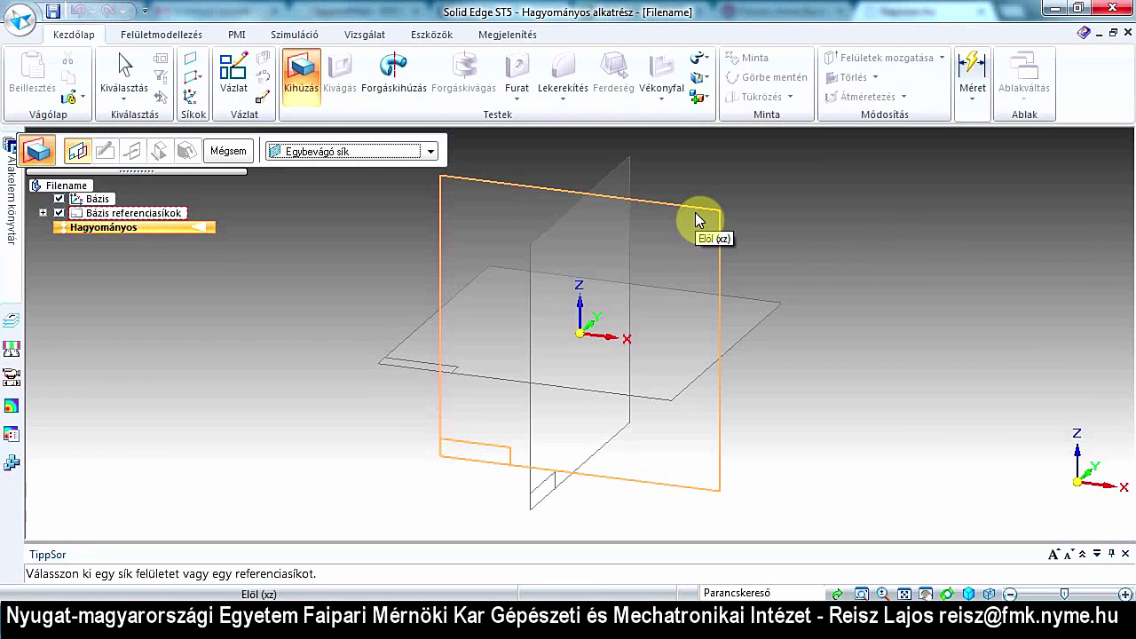
Step: Pick the front (xz) reference plane as the extrusion's sketch plane
left_click(696, 214)
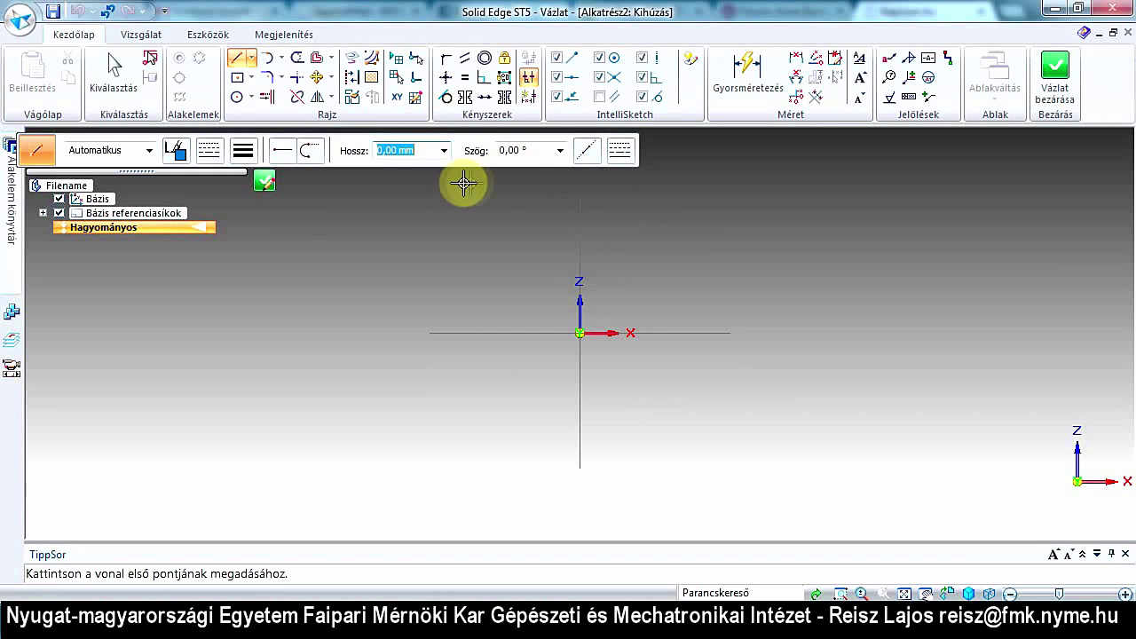
Step: Draw a horizontal line along the X axis starting from the origin
left_click(244, 64)
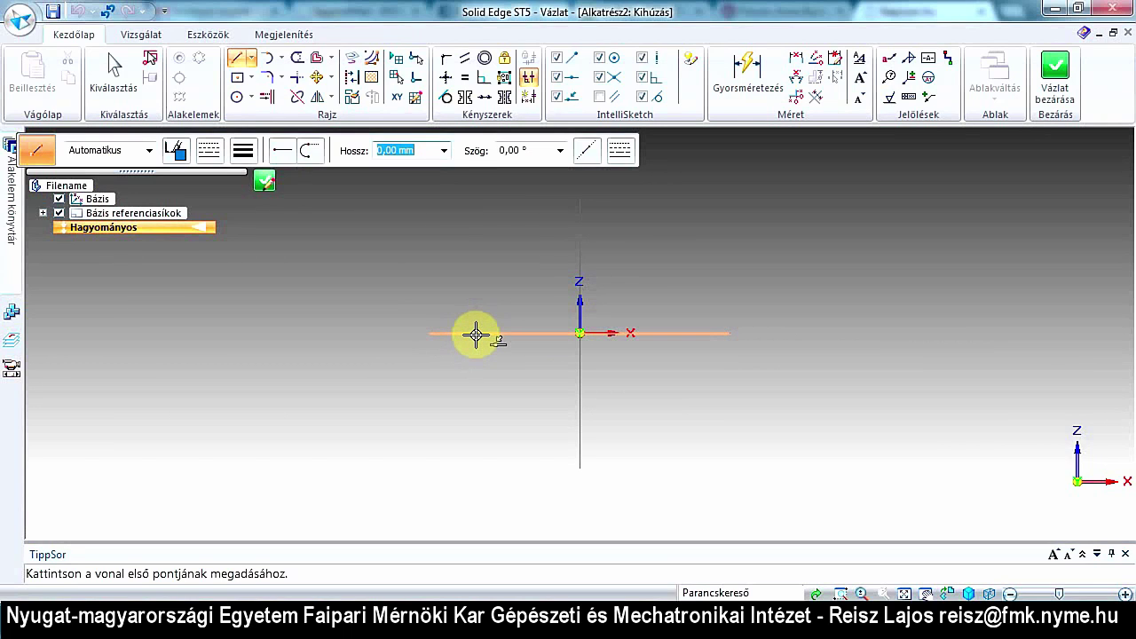
left_click(580, 333)
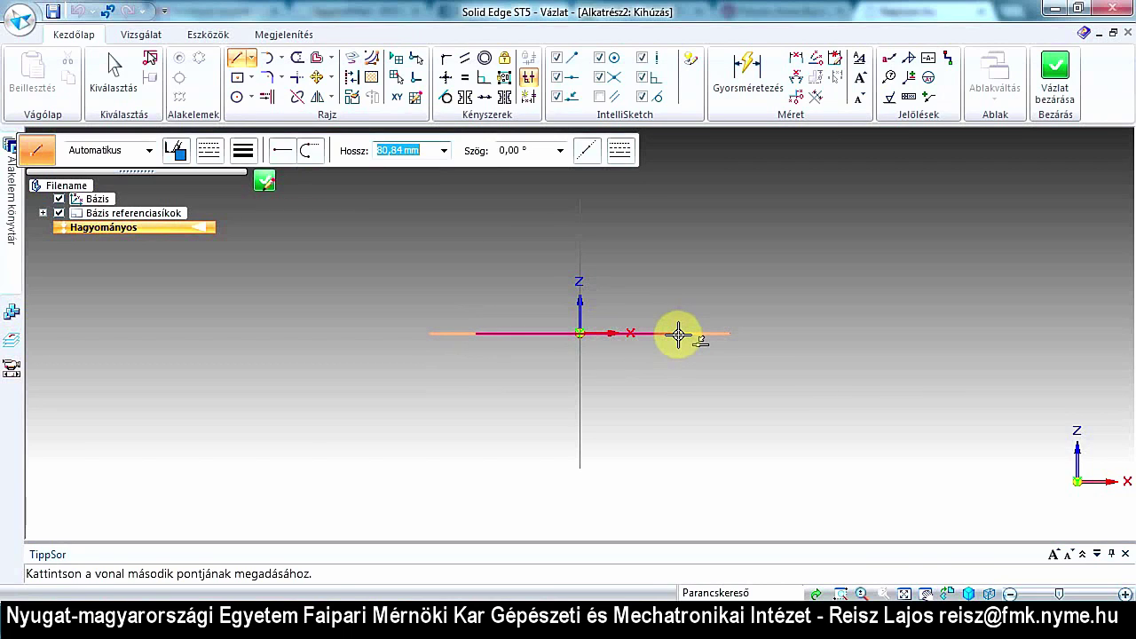
left_click(678, 333)
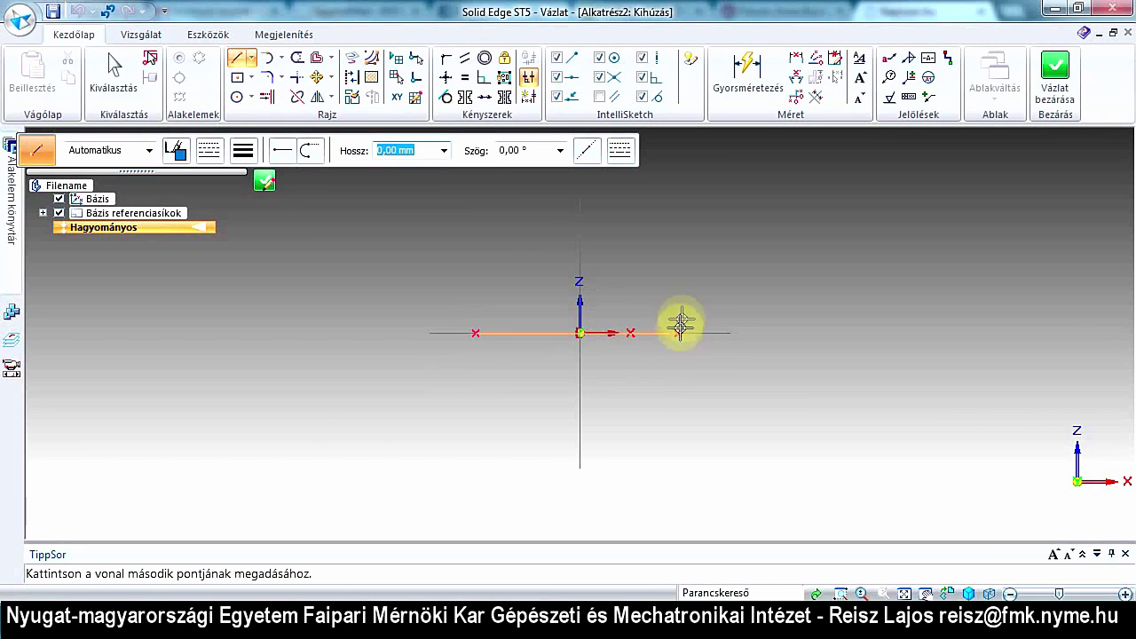
right_click(697, 286)
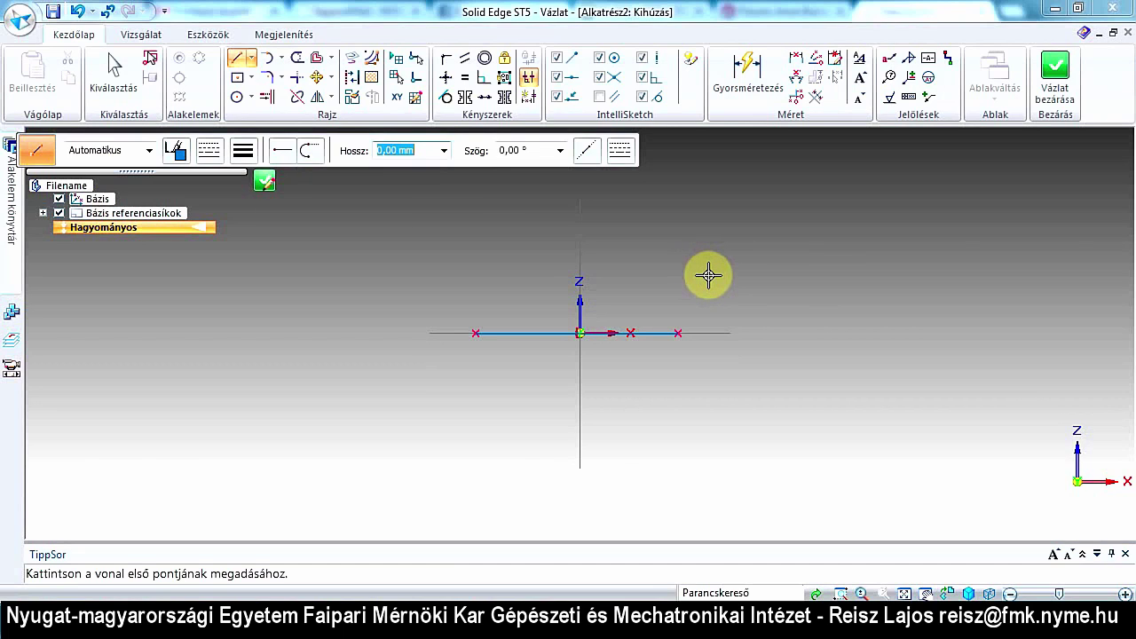
Step: Dimension the horizontal line below it and set its length to 150 mm
key("Escape")
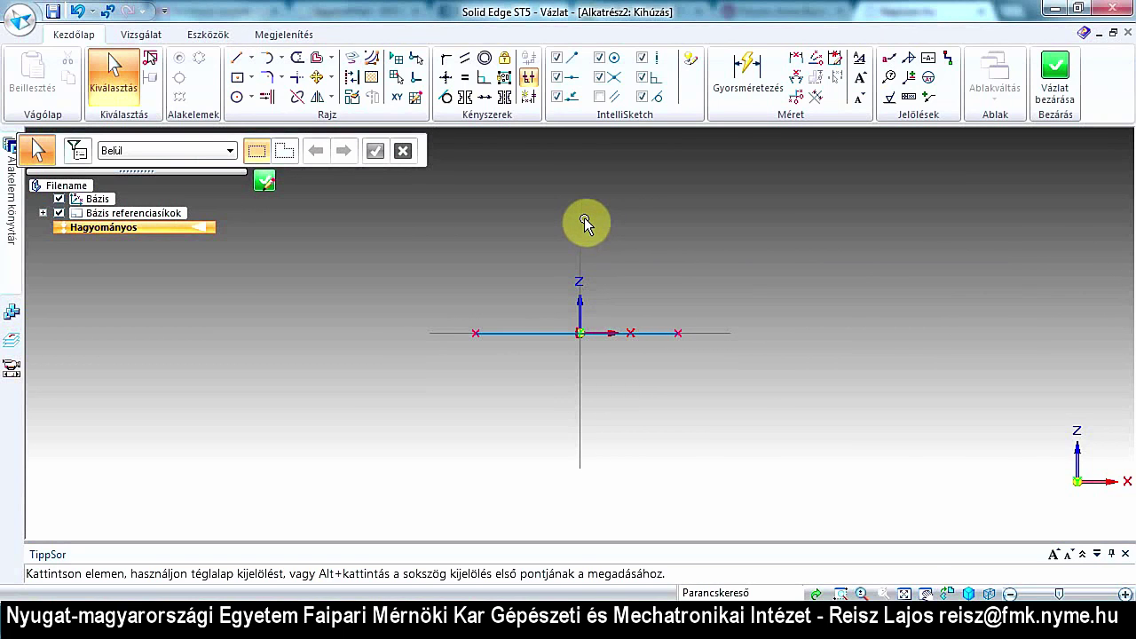
left_click(746, 76)
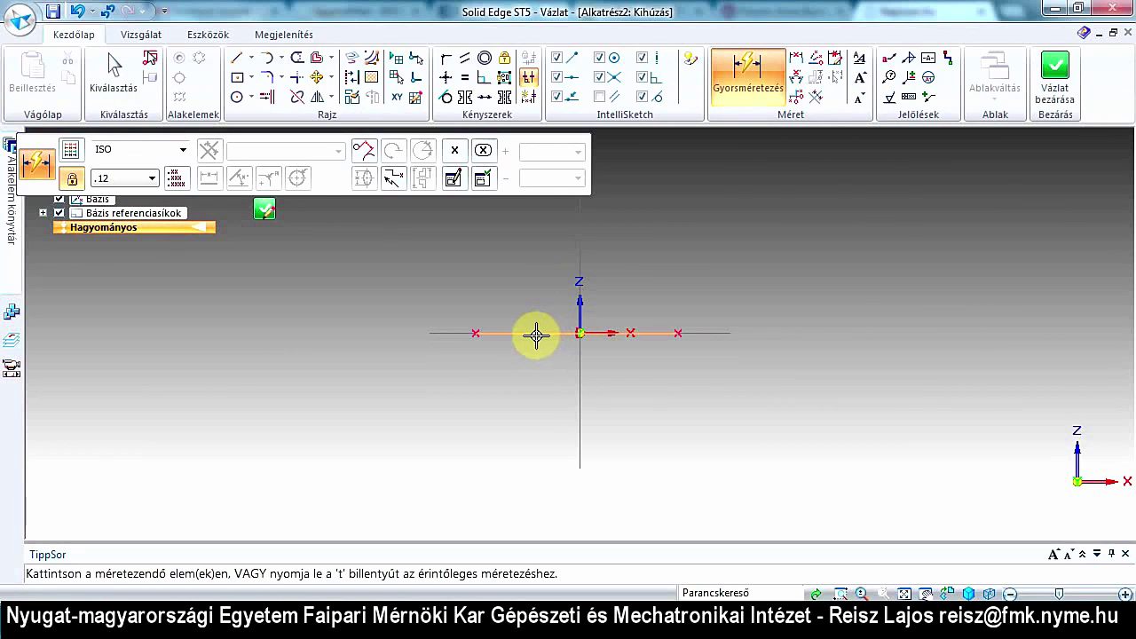
left_click(536, 335)
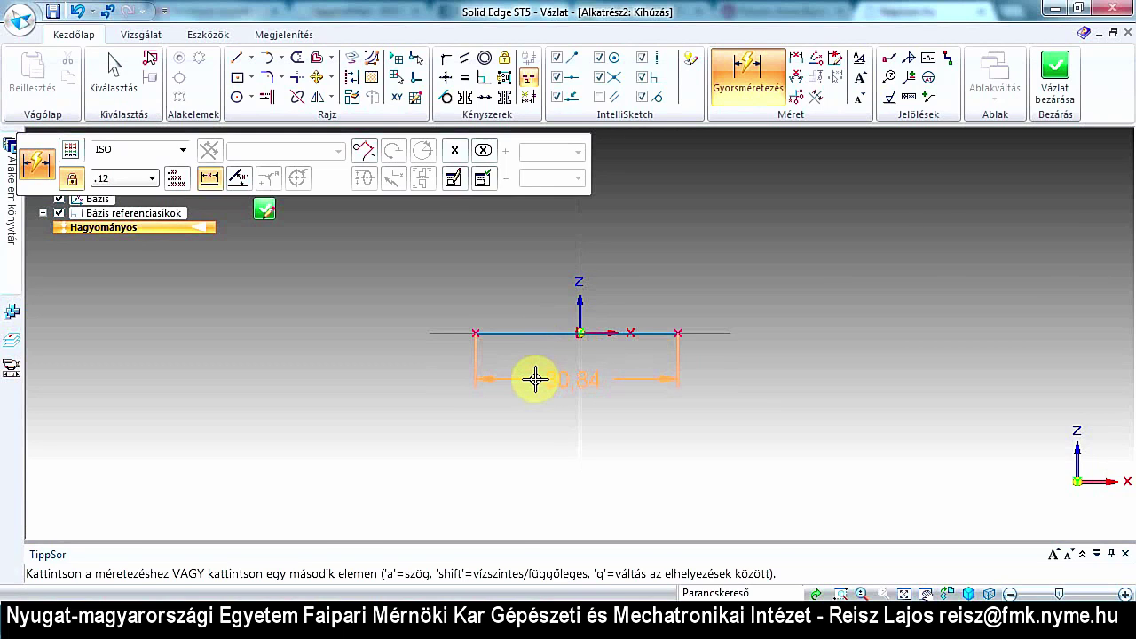
left_click(535, 380)
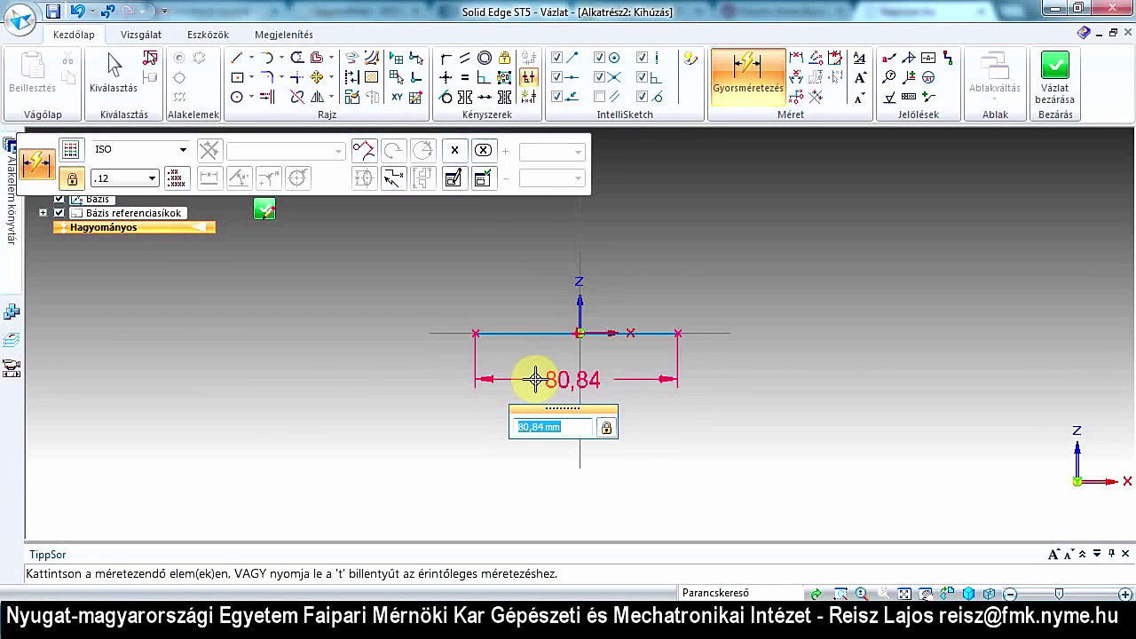
type("1")
type("50")
key("Return")
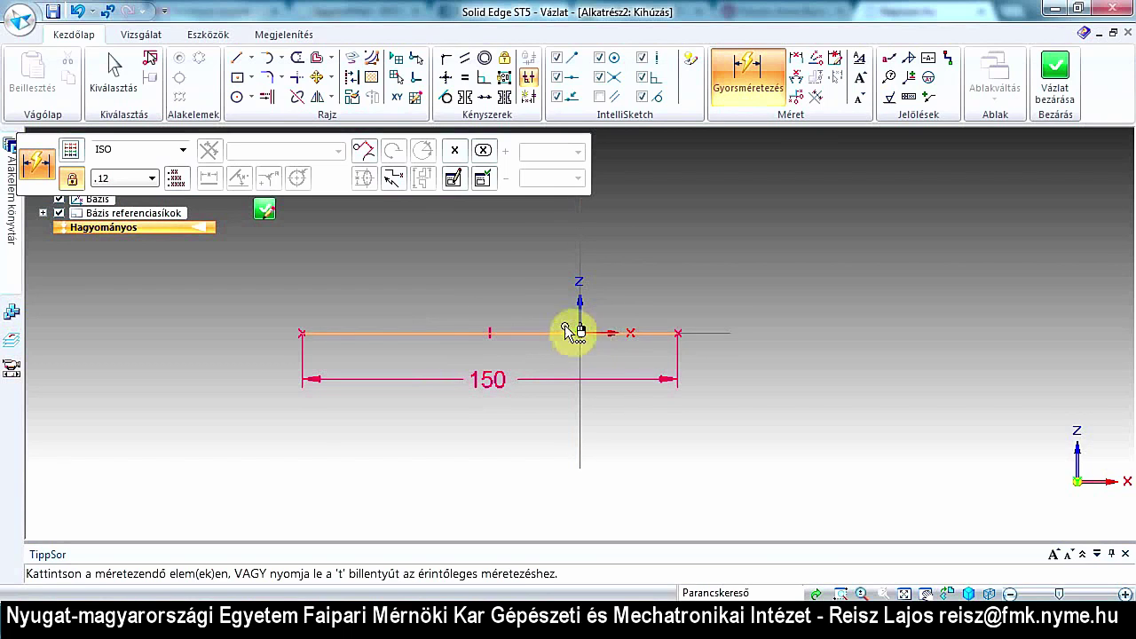
left_click(580, 334)
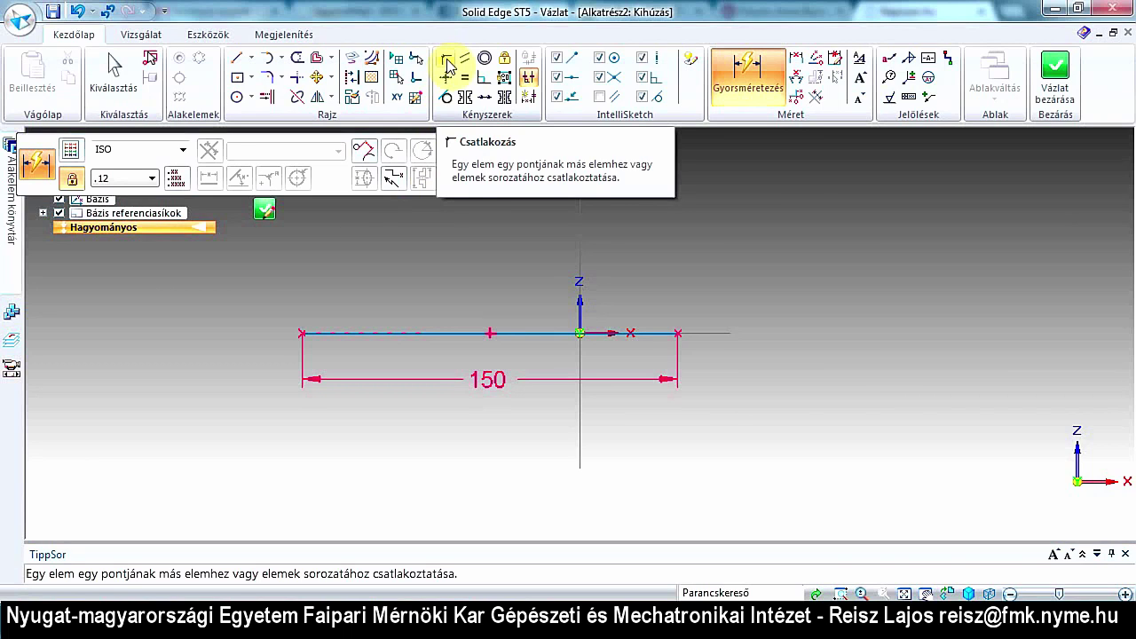
Step: Connect the 150 mm line's midpoint to the origin so the line is centred
left_click(448, 62)
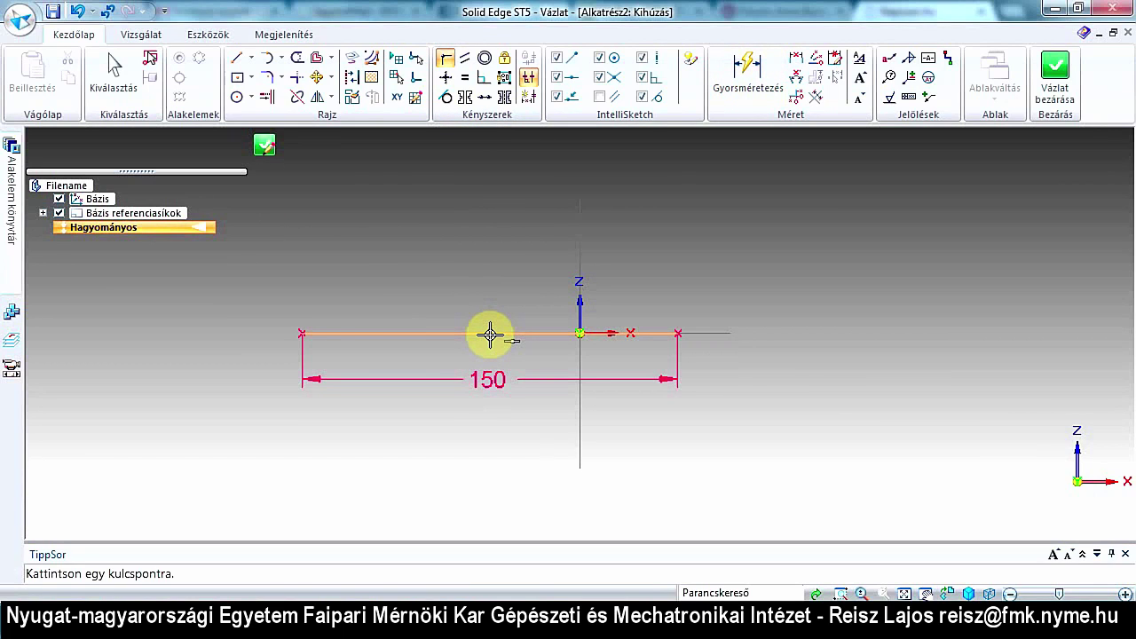
left_click(490, 334)
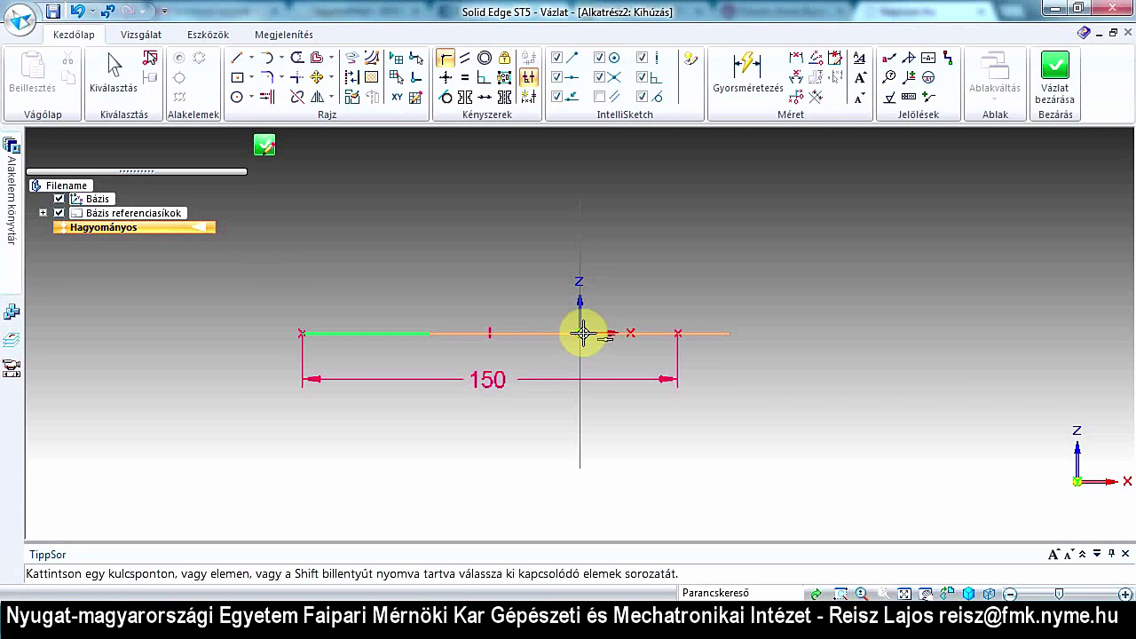
left_click(581, 333)
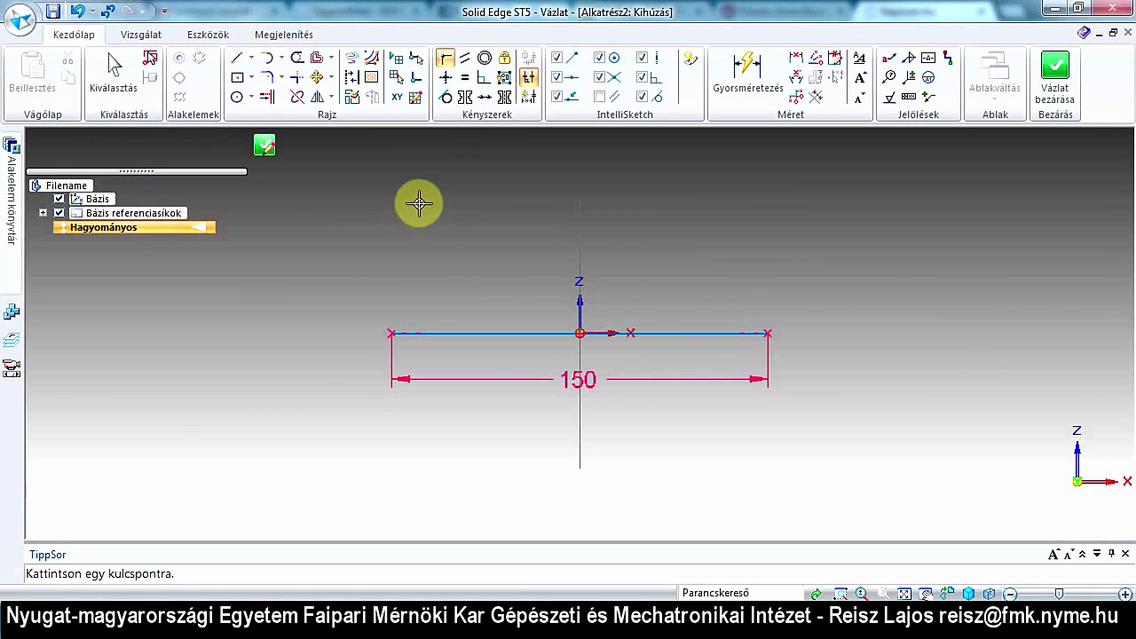
Step: Draw a 15 mm vertical left side, a 150 mm top edge, the right side, and the bottom back to the midpoint
left_click(237, 71)
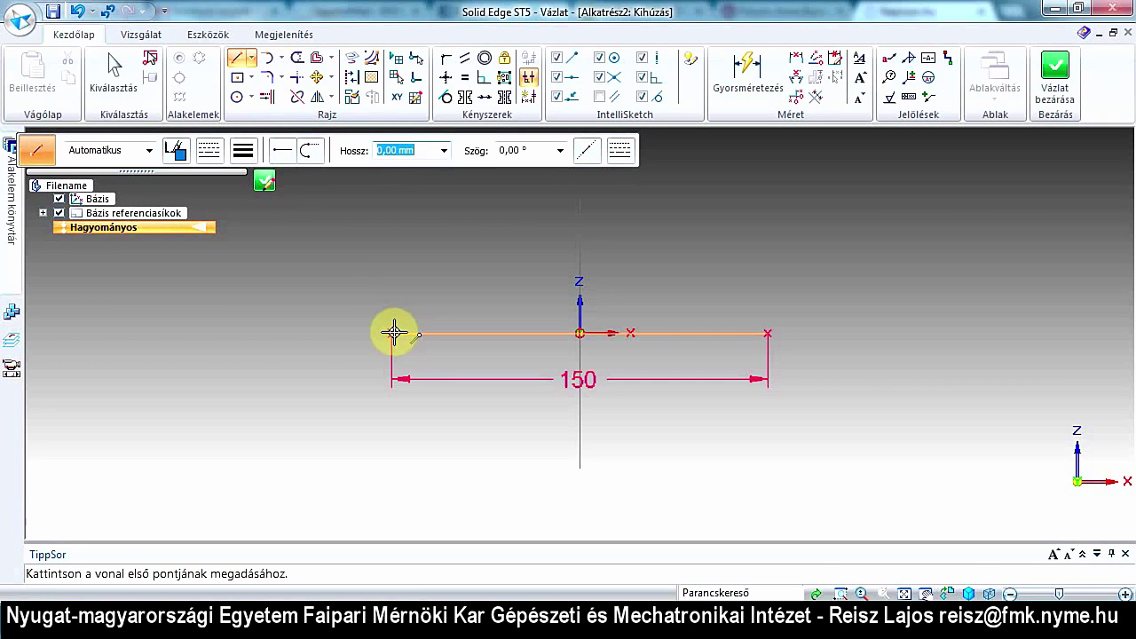
left_click(393, 333)
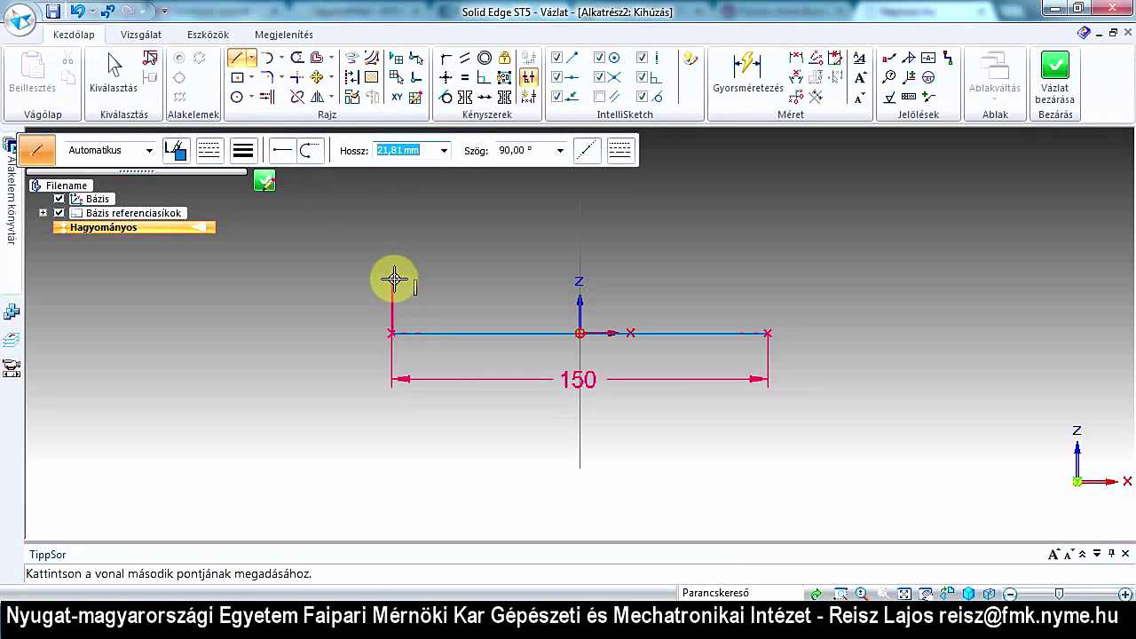
type("15")
key("Tab")
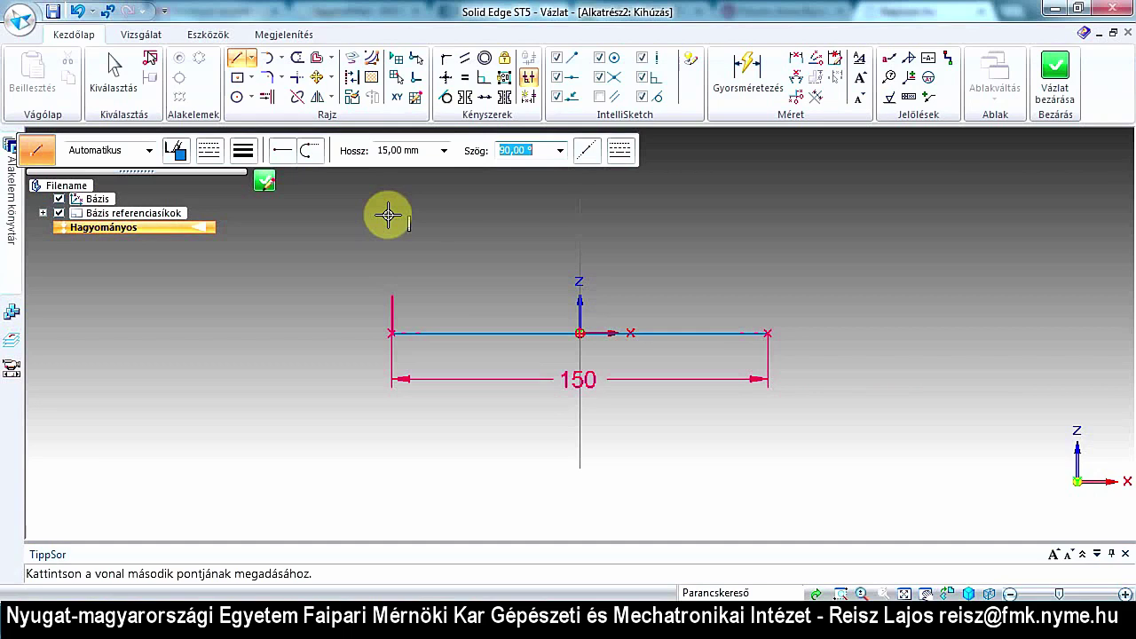
key("Return")
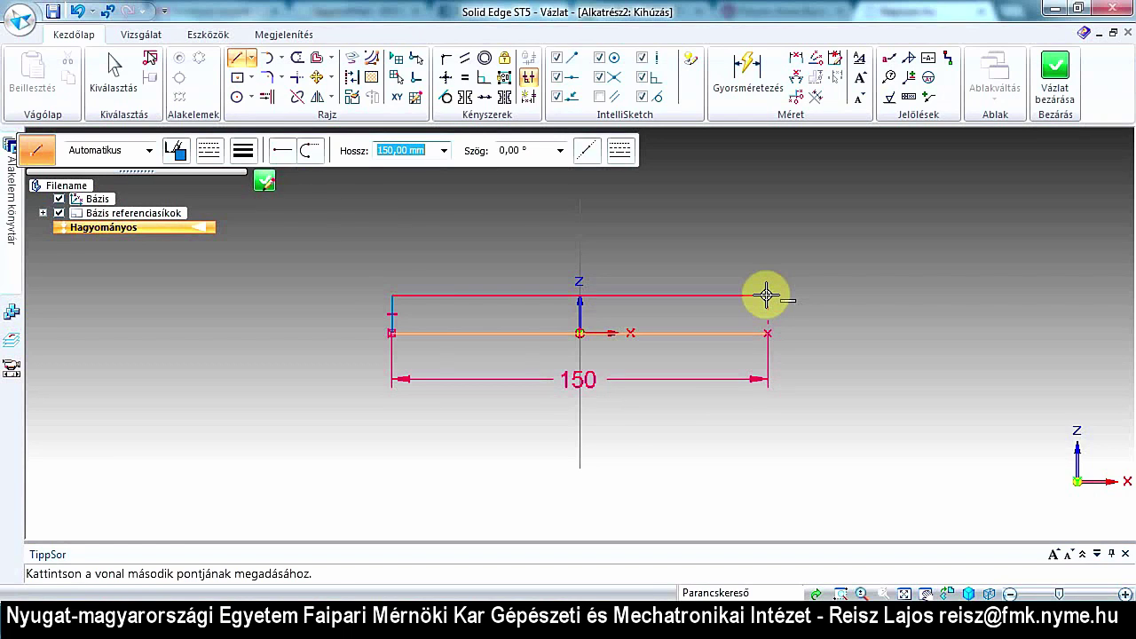
left_click(767, 295)
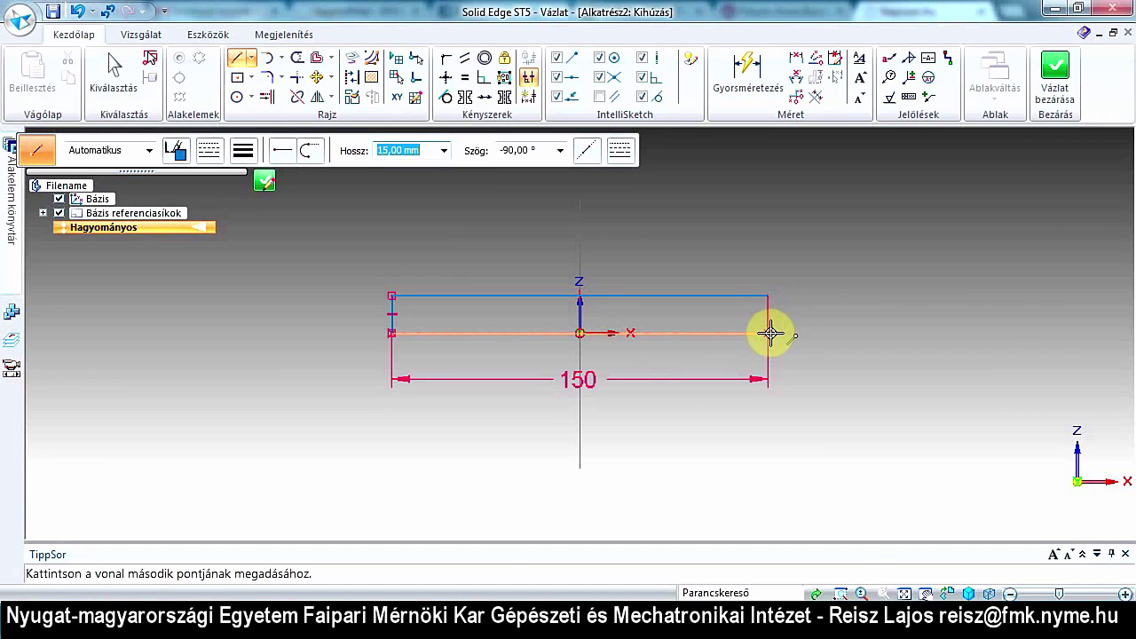
left_click(770, 333)
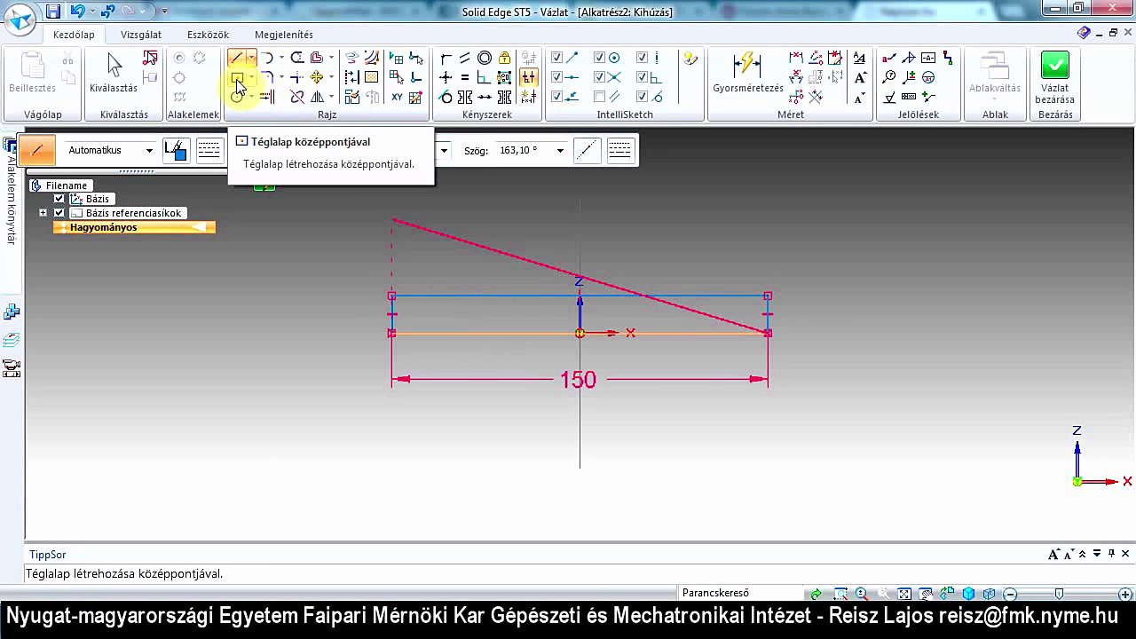
left_click(580, 333)
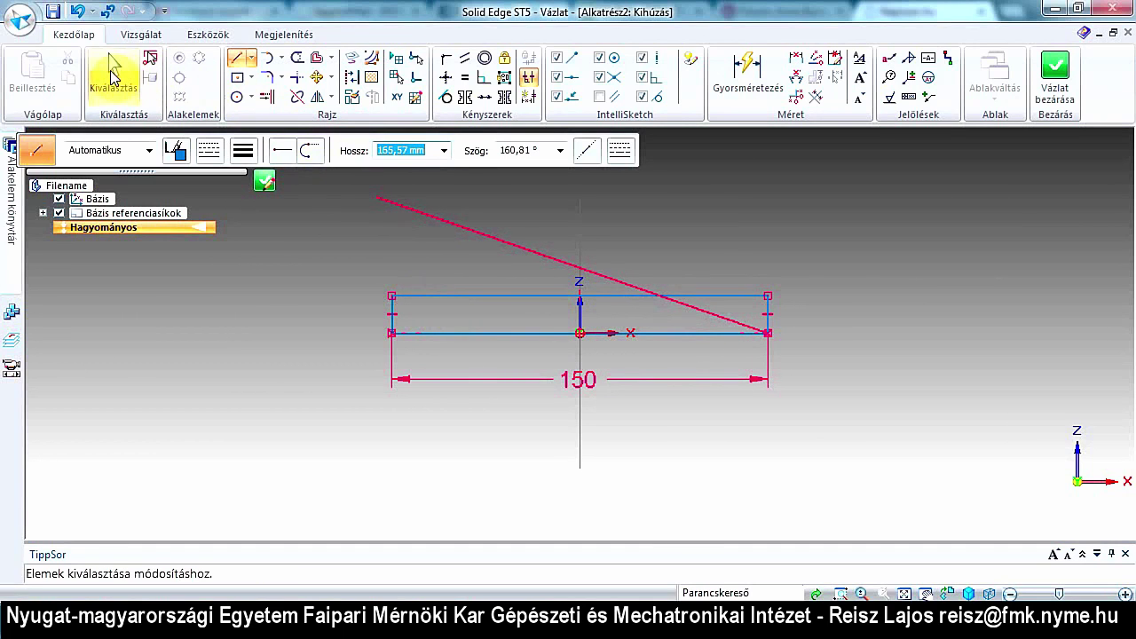
Step: End the Line command, leaving the closed 150 by 15 mm rectangle profile
left_click(113, 66)
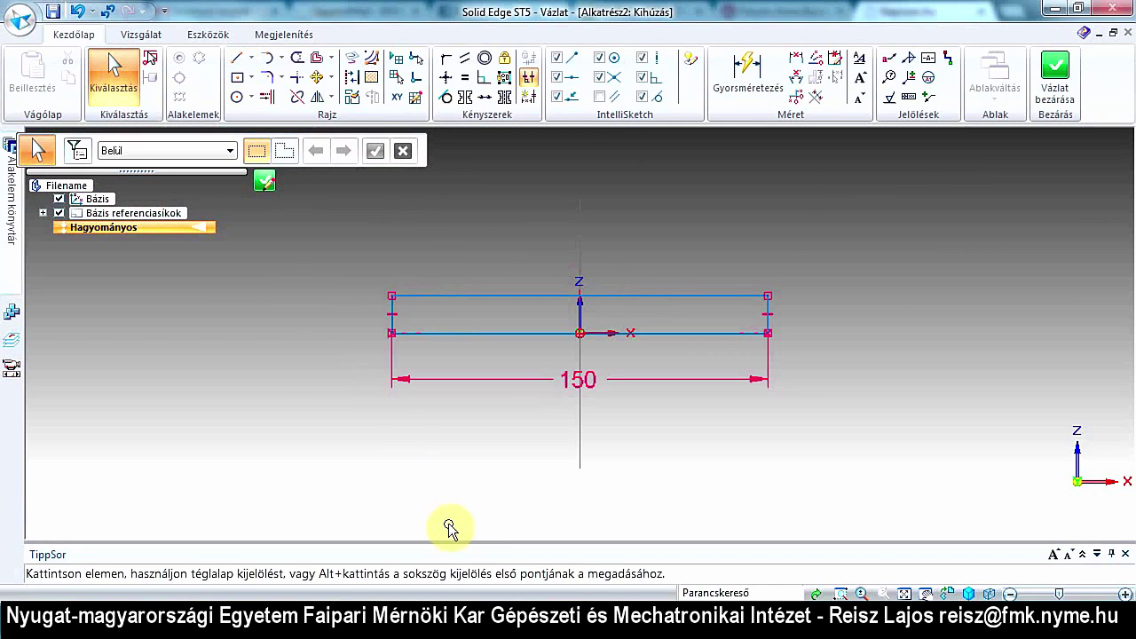
scroll(522, 454, "up", 1)
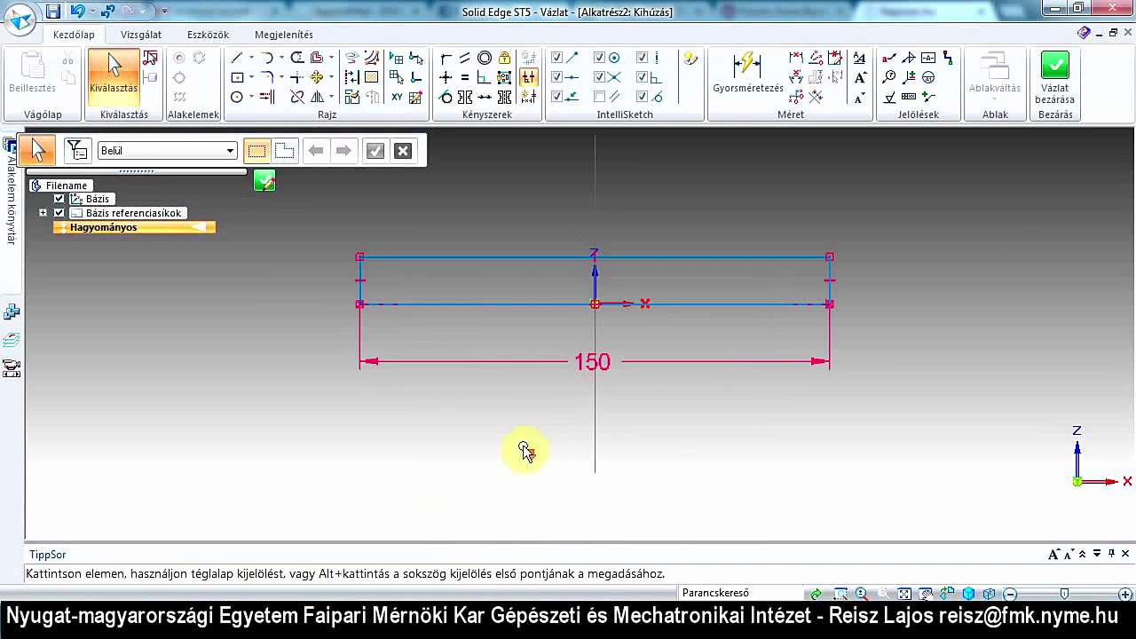
scroll(533, 437, "down", 2)
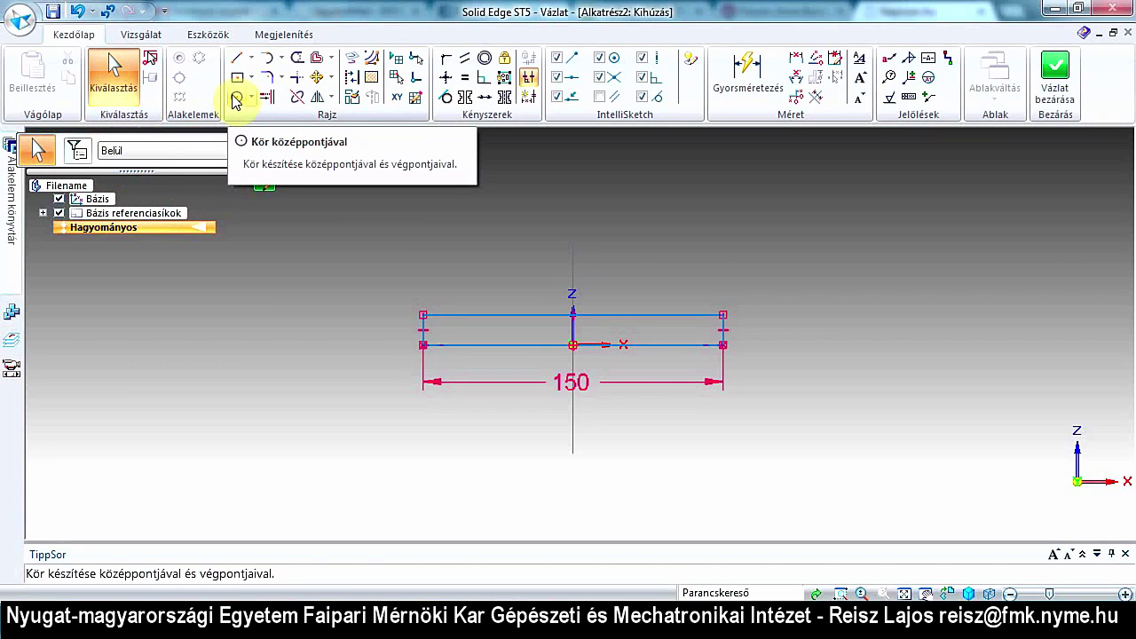
Step: Draw a 32 mm diameter circle centred on the vertical axis above the rectangle
left_click(236, 97)
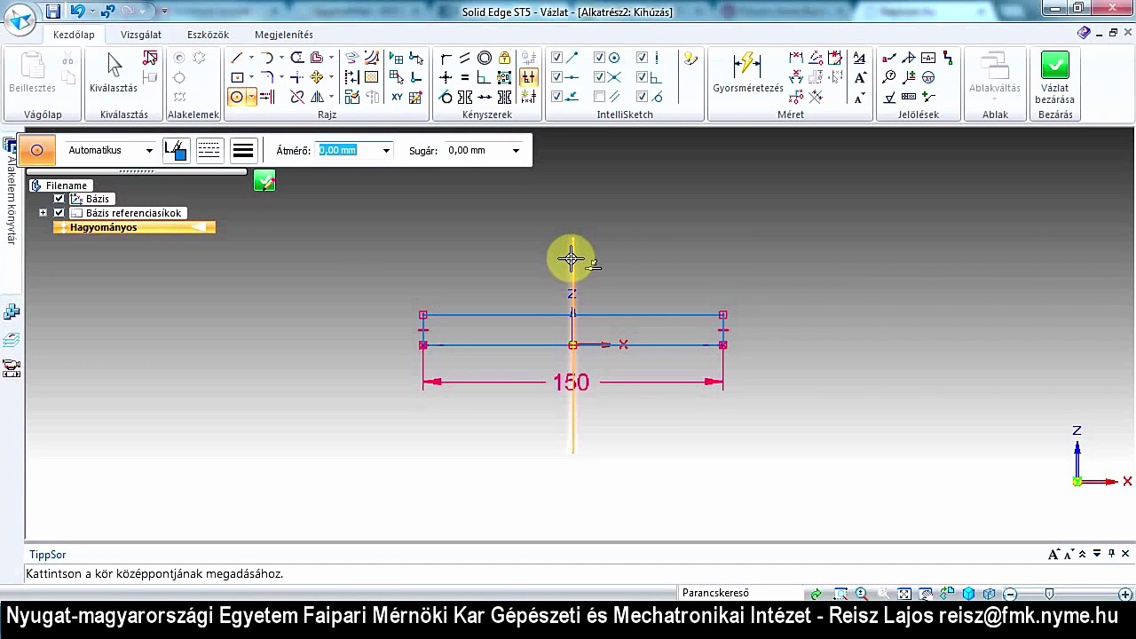
left_click(571, 260)
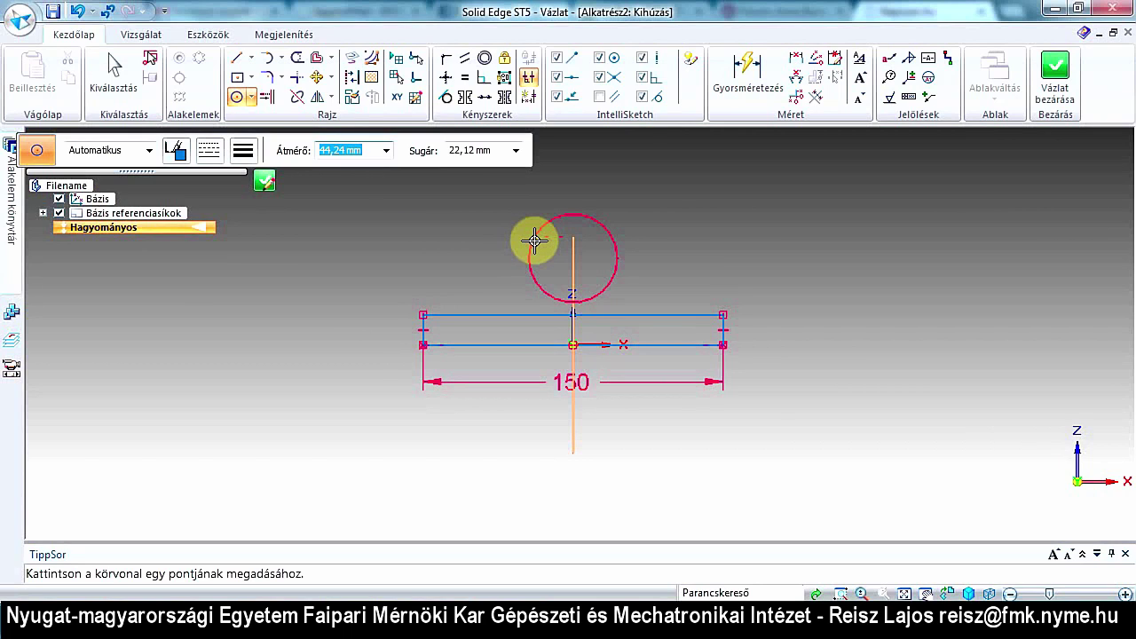
type("3")
type("2")
key("Return")
left_click(534, 239)
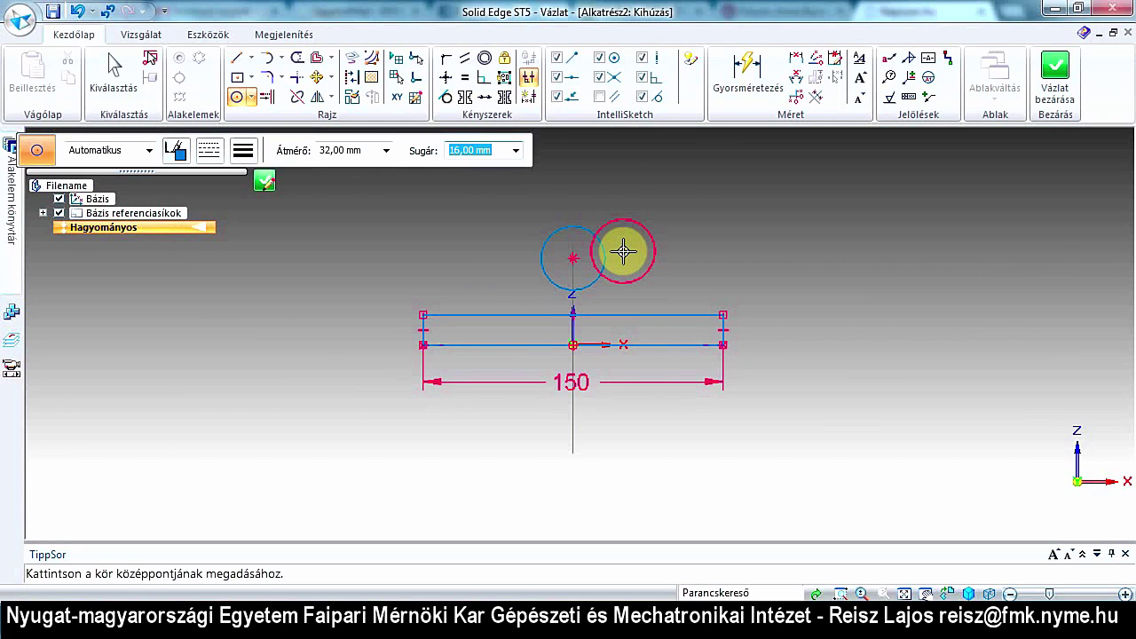
Step: Dimension the circle's centre 50 mm above the base's bottom line
left_click(751, 82)
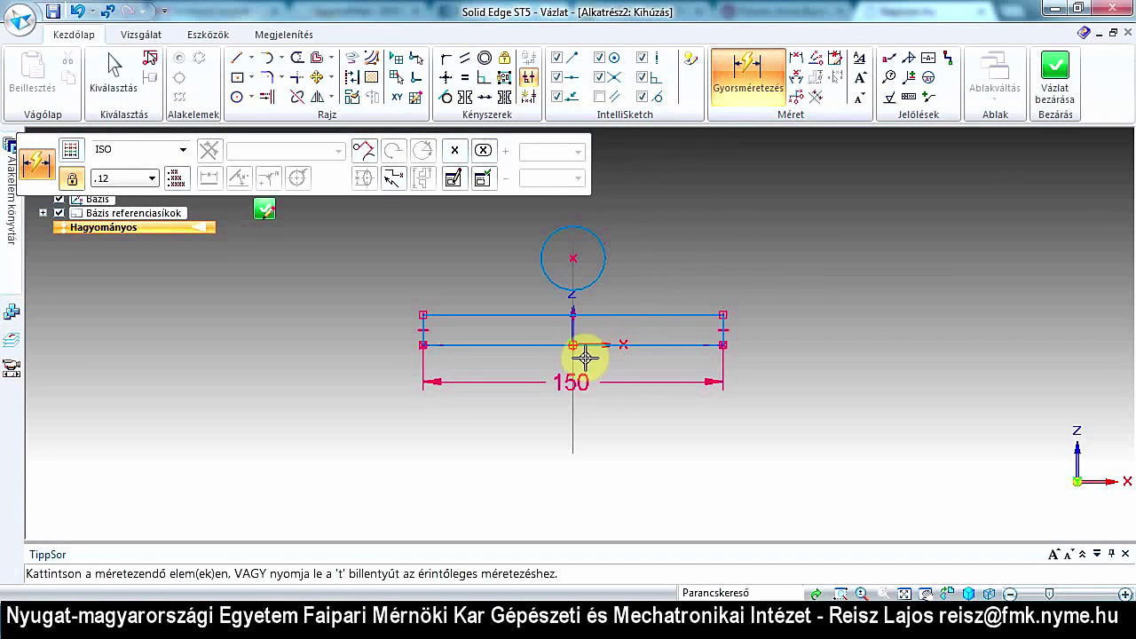
left_click(525, 345)
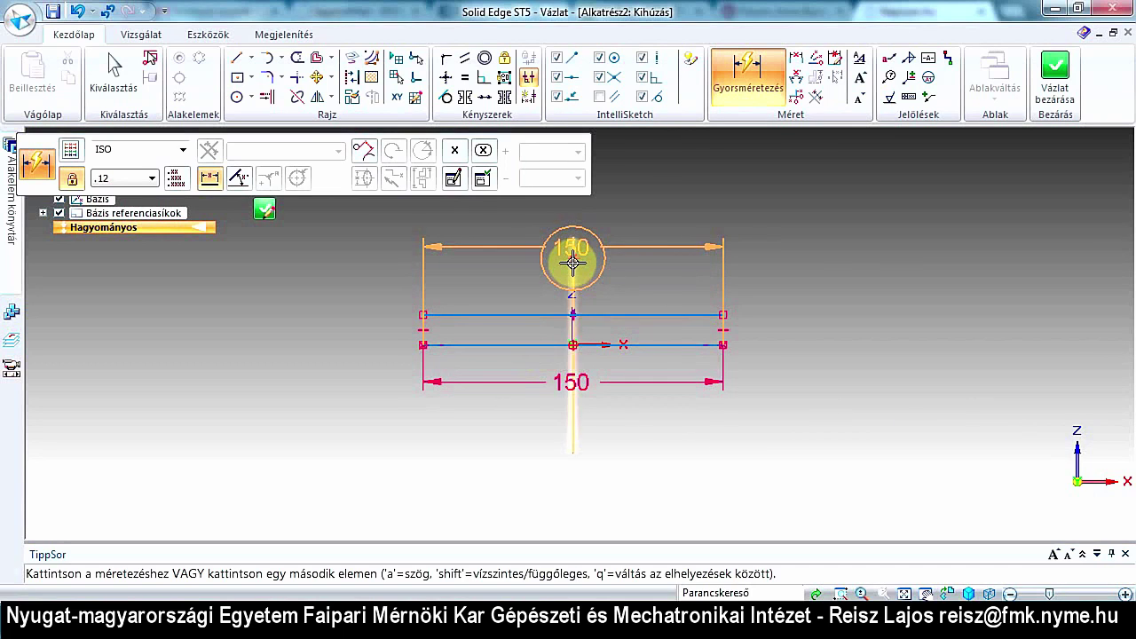
left_click(572, 263)
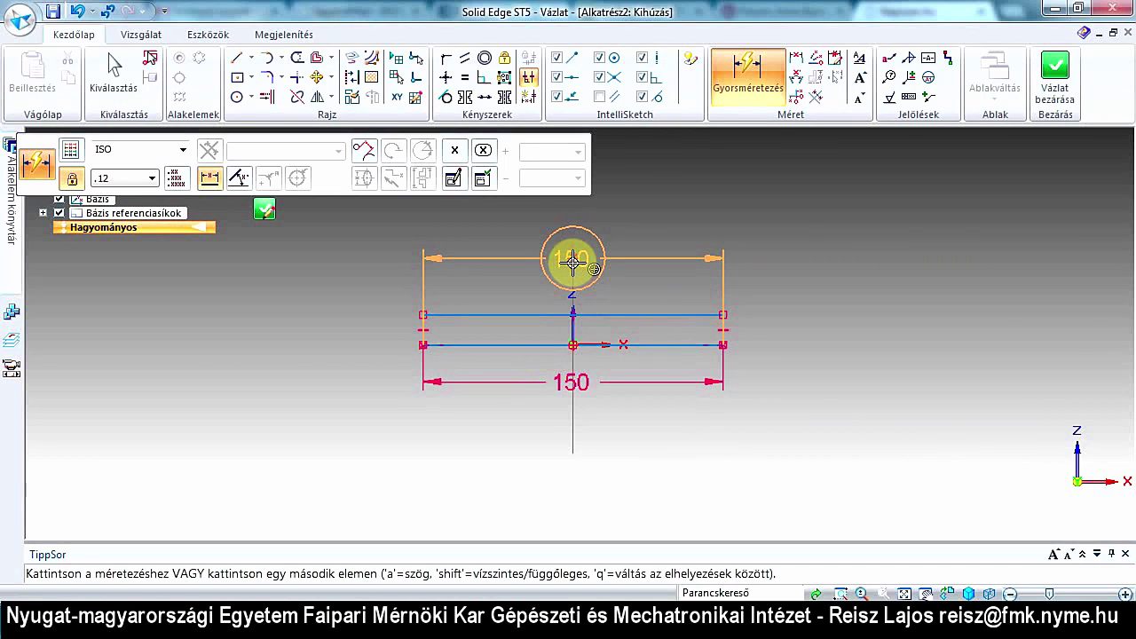
left_click(573, 262)
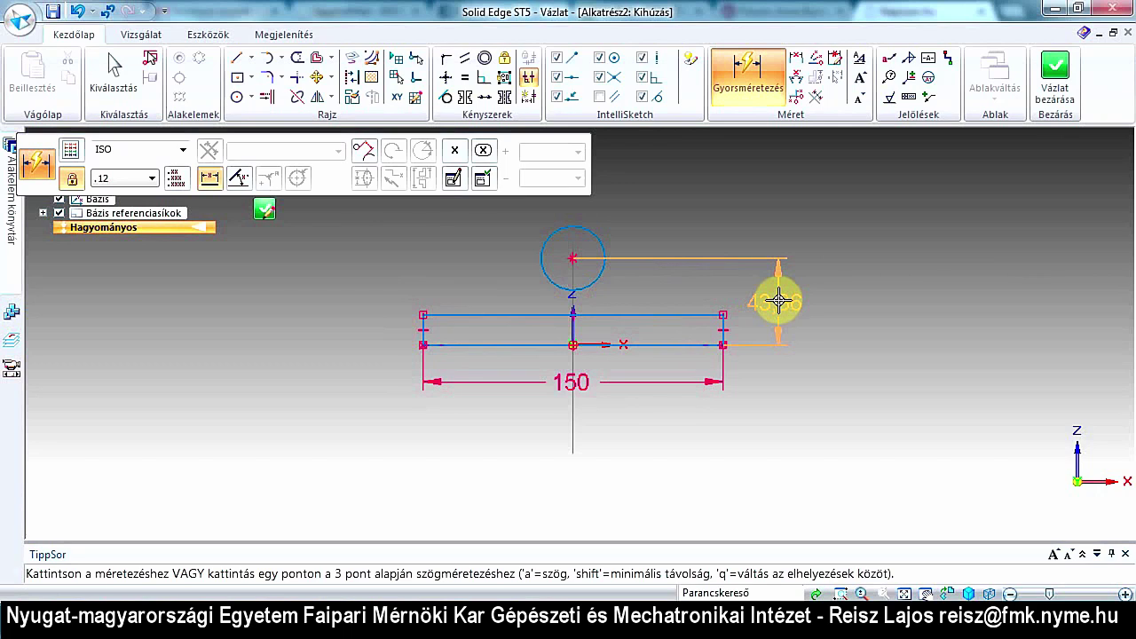
left_click(784, 302)
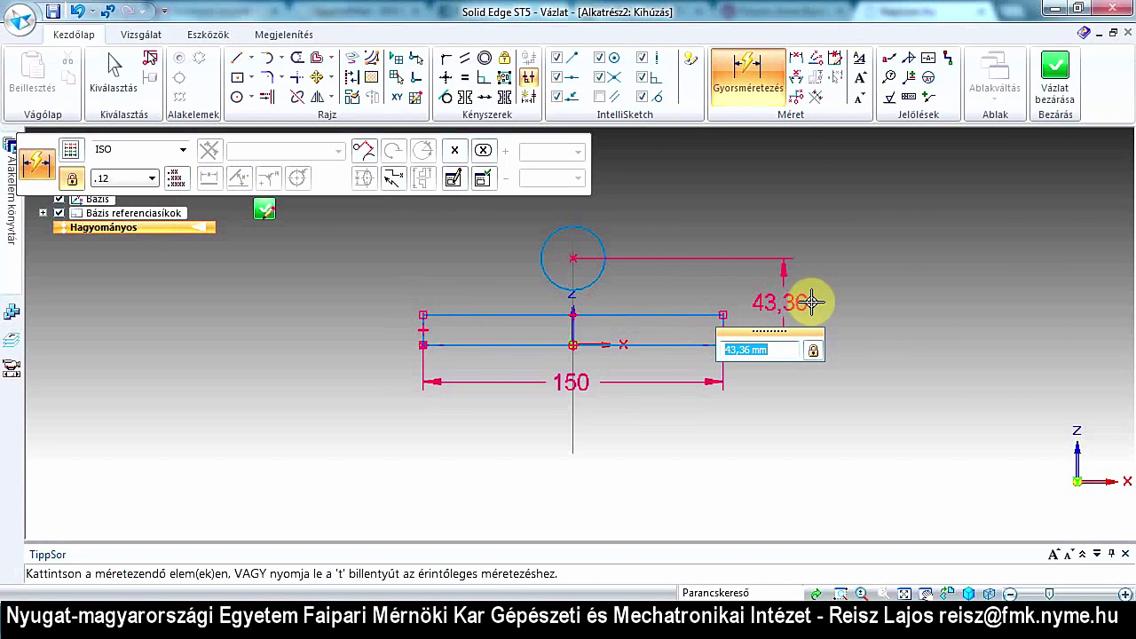
type("50")
key("Return")
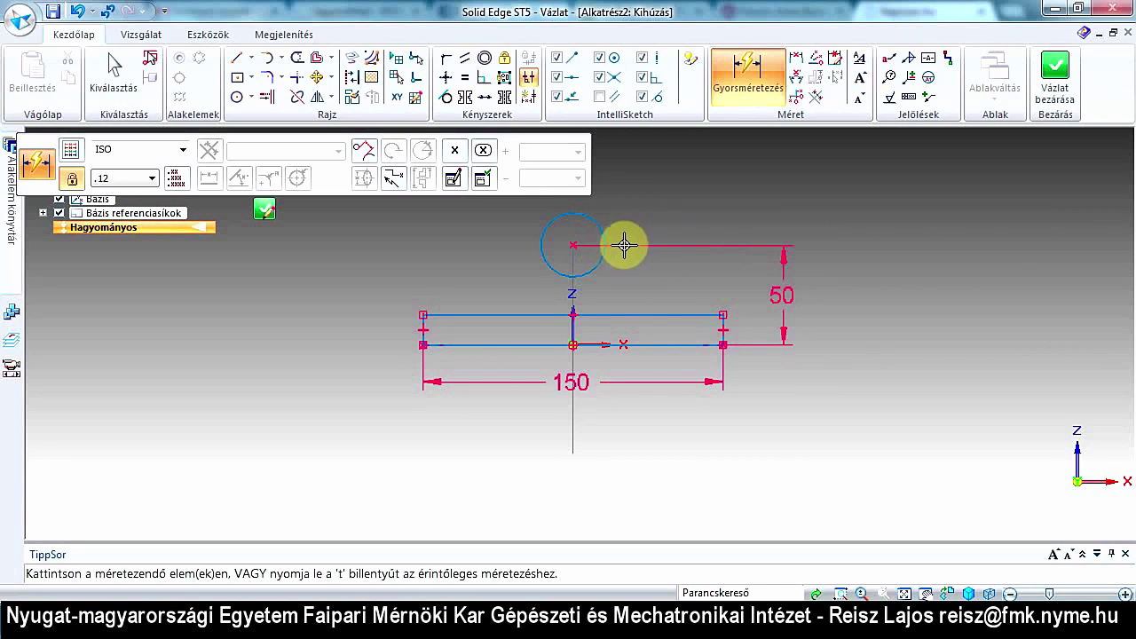
Step: Dimension the small circle's diameter as Φ32
left_click(746, 78)
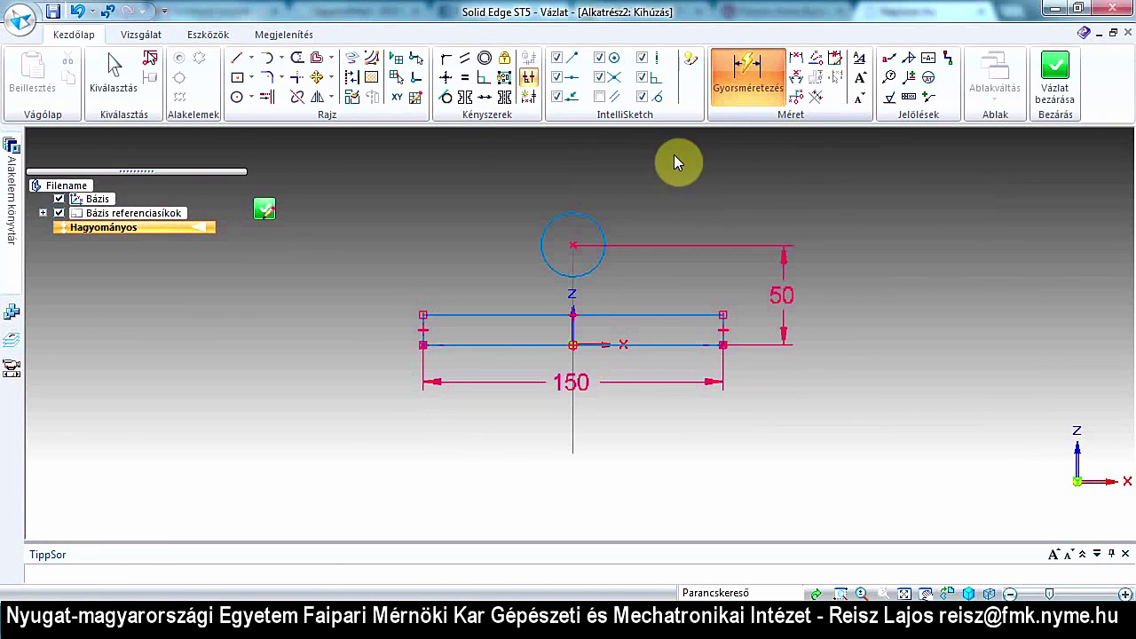
left_click(596, 223)
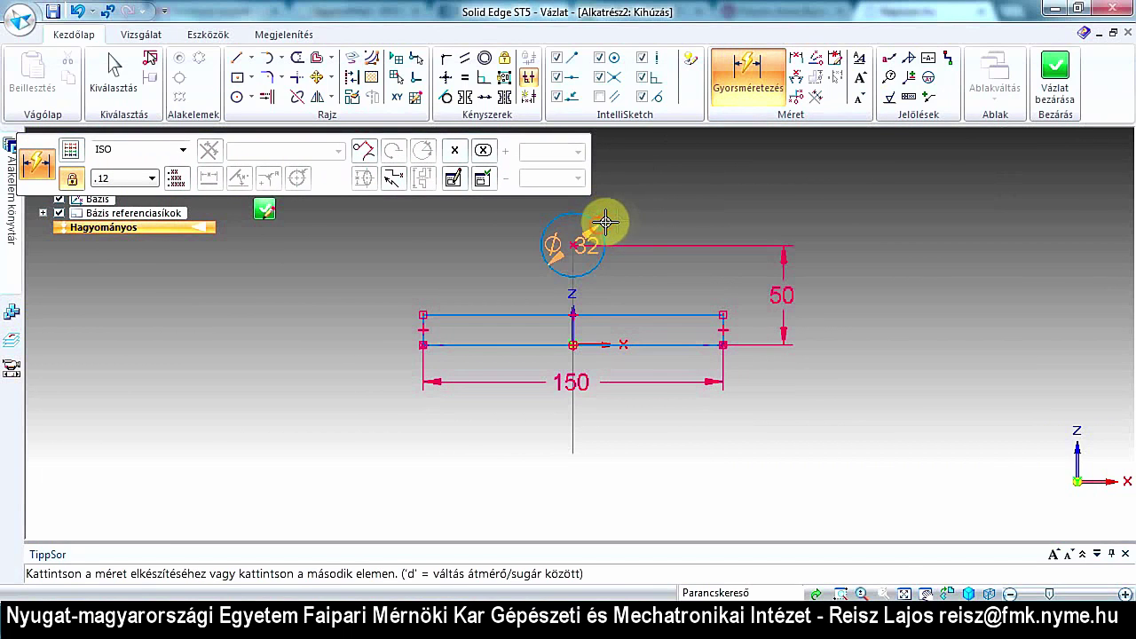
left_click(621, 212)
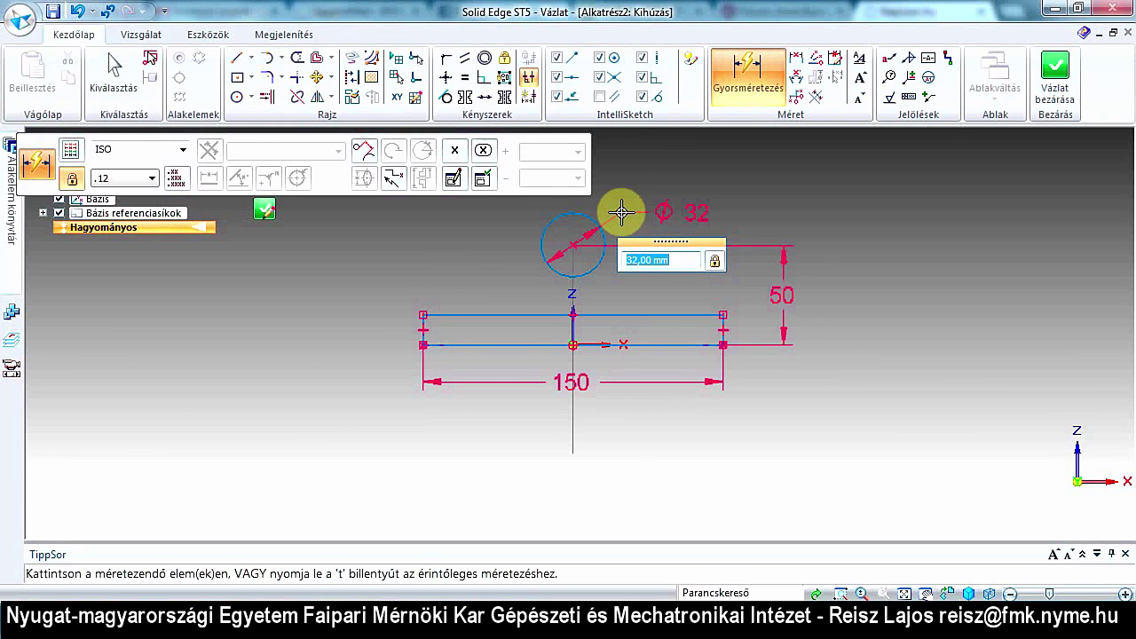
key("Return")
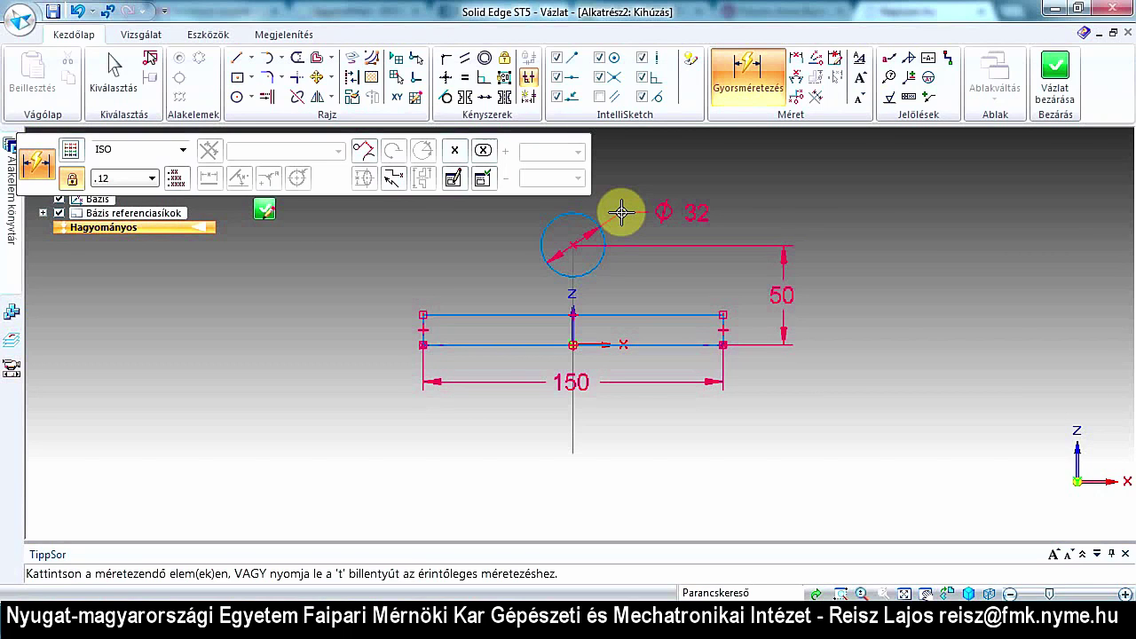
left_click(620, 213)
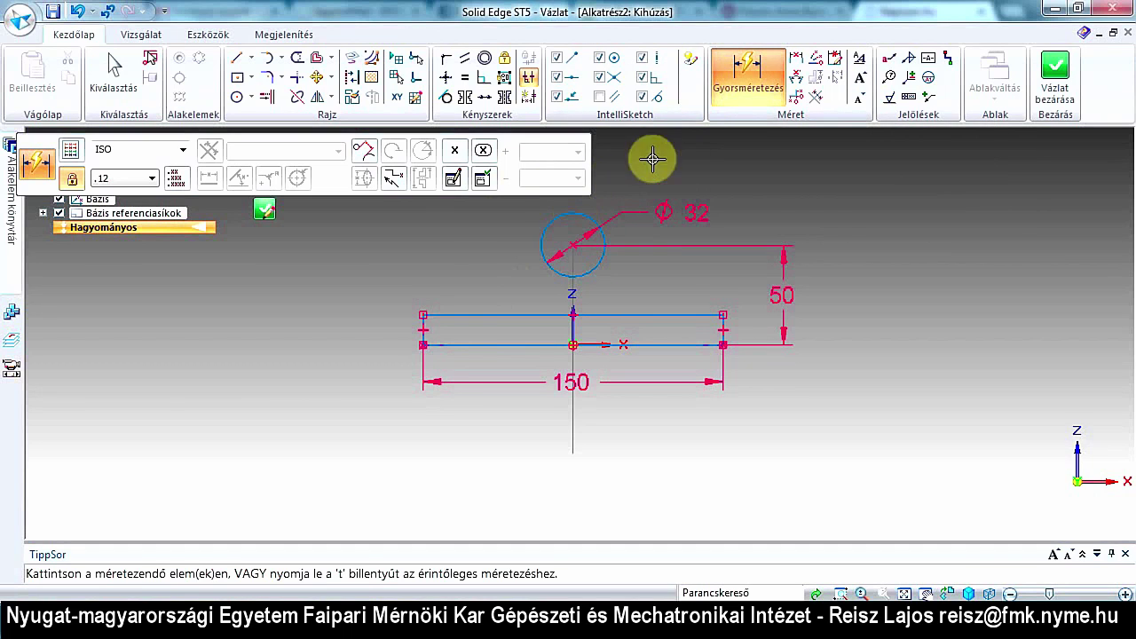
Step: Dimension the base rectangle's left edge with a 15 height dimension
left_click(753, 84)
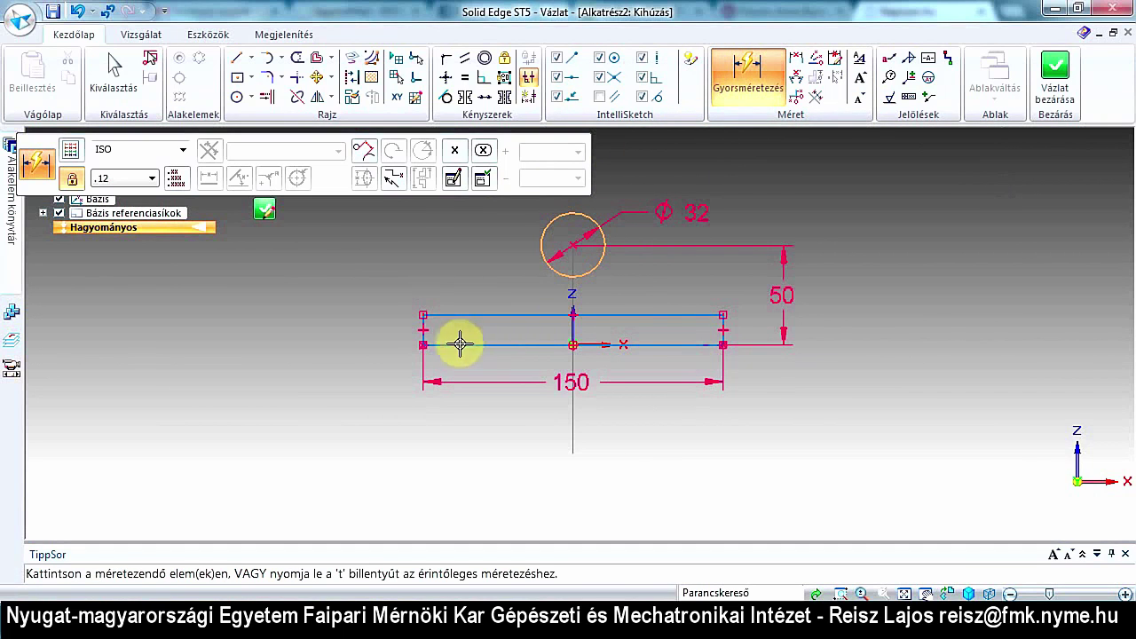
left_click(423, 323)
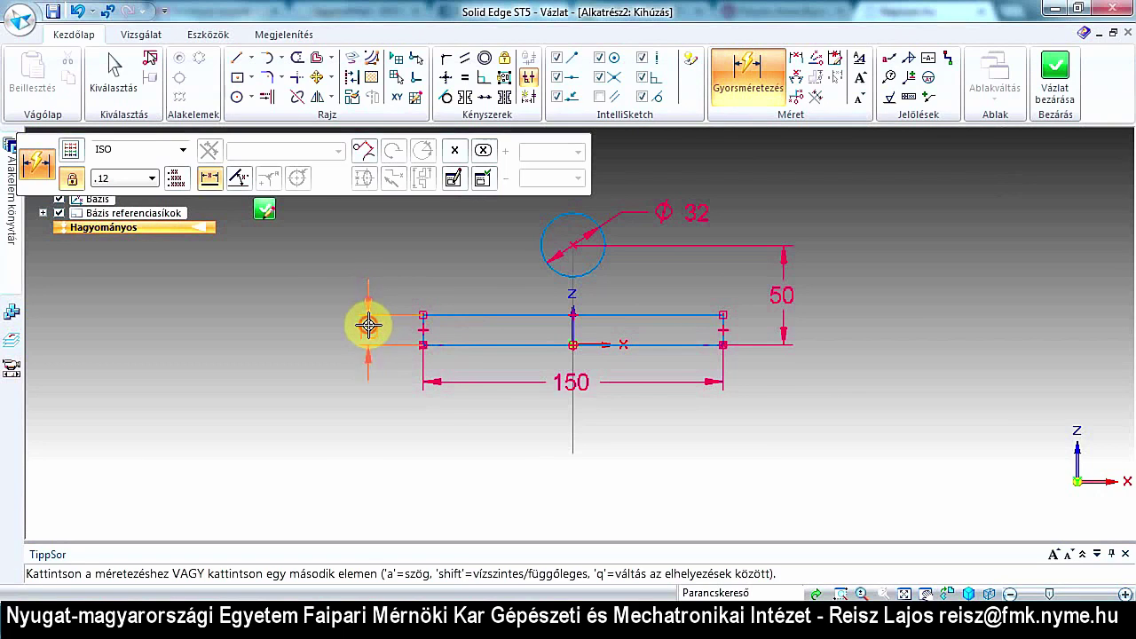
left_click(369, 326)
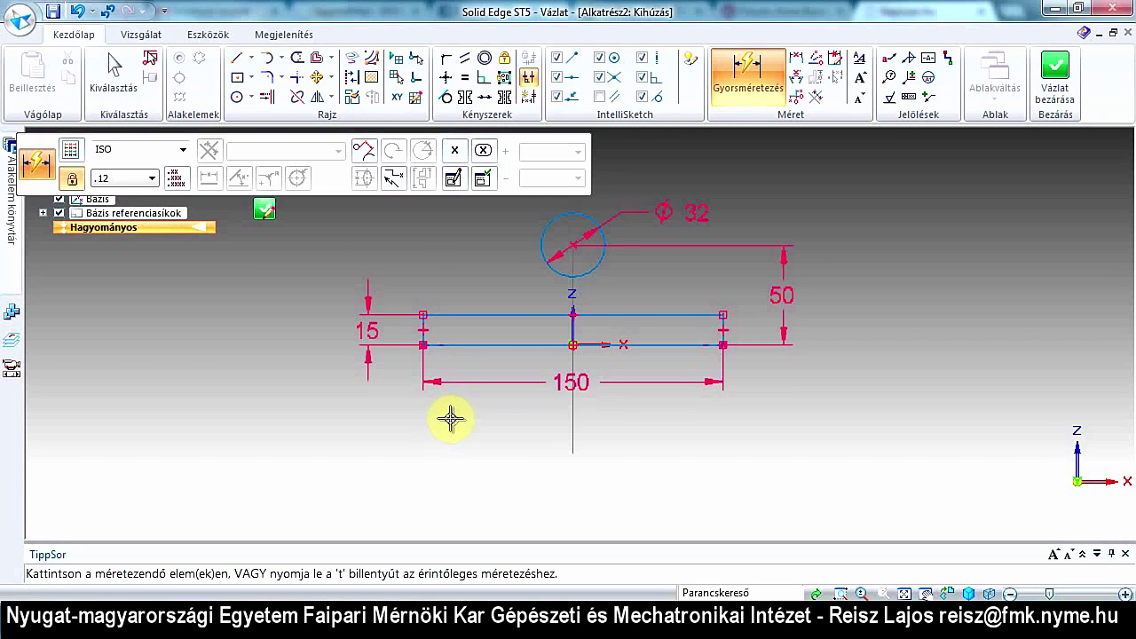
Step: Draw a 60 mm diameter circle centred on the Φ32 circle's centre
left_click(236, 97)
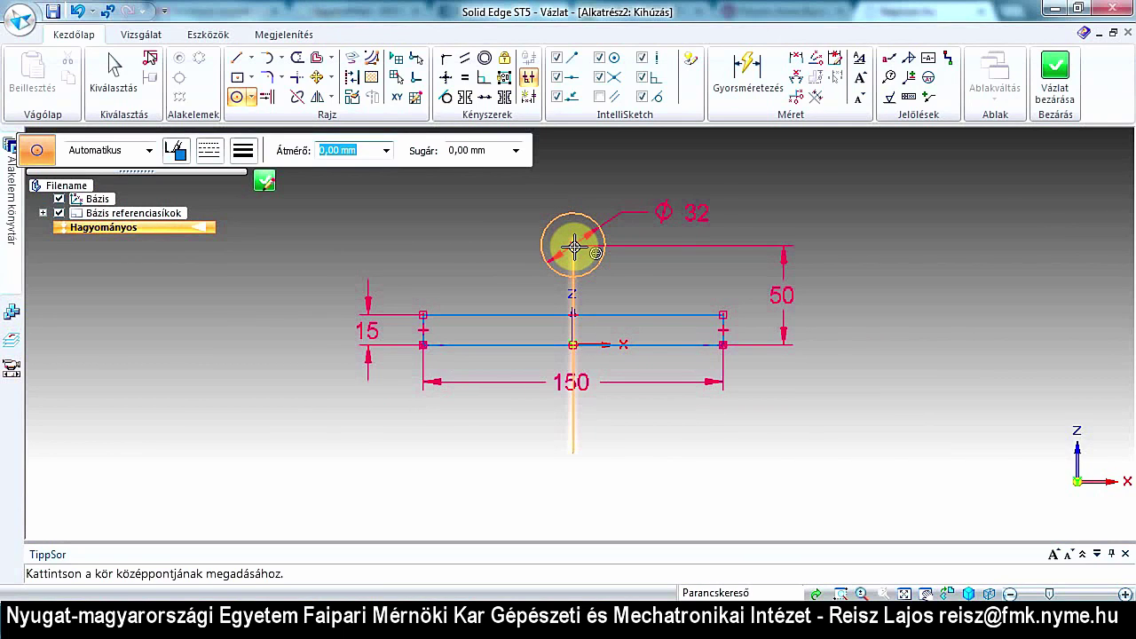
left_click(573, 247)
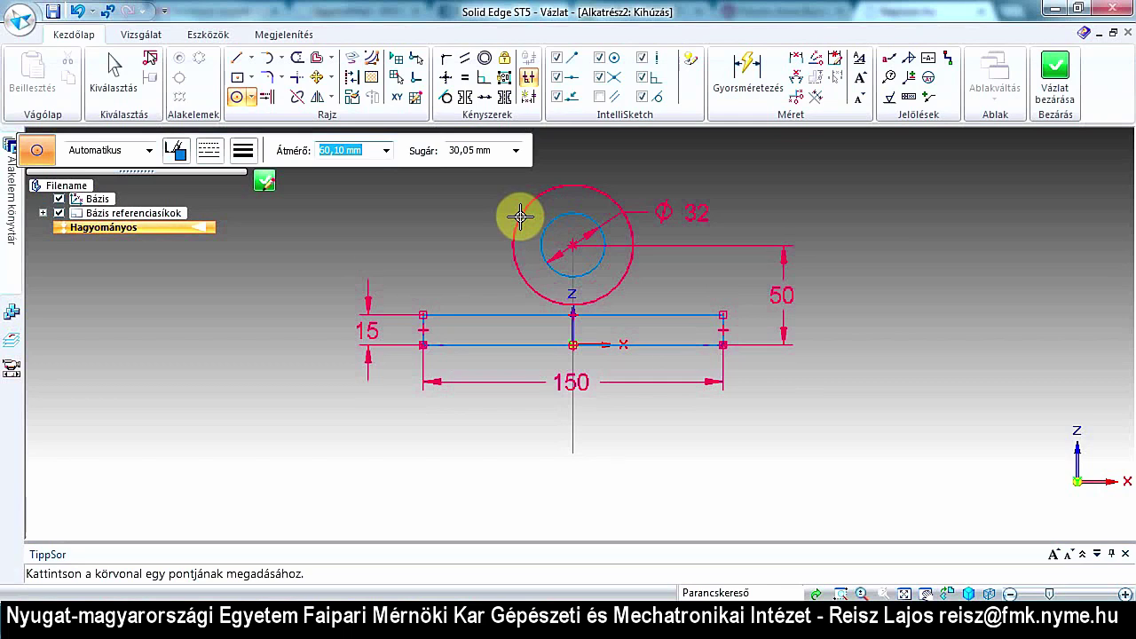
type("60")
key("Return")
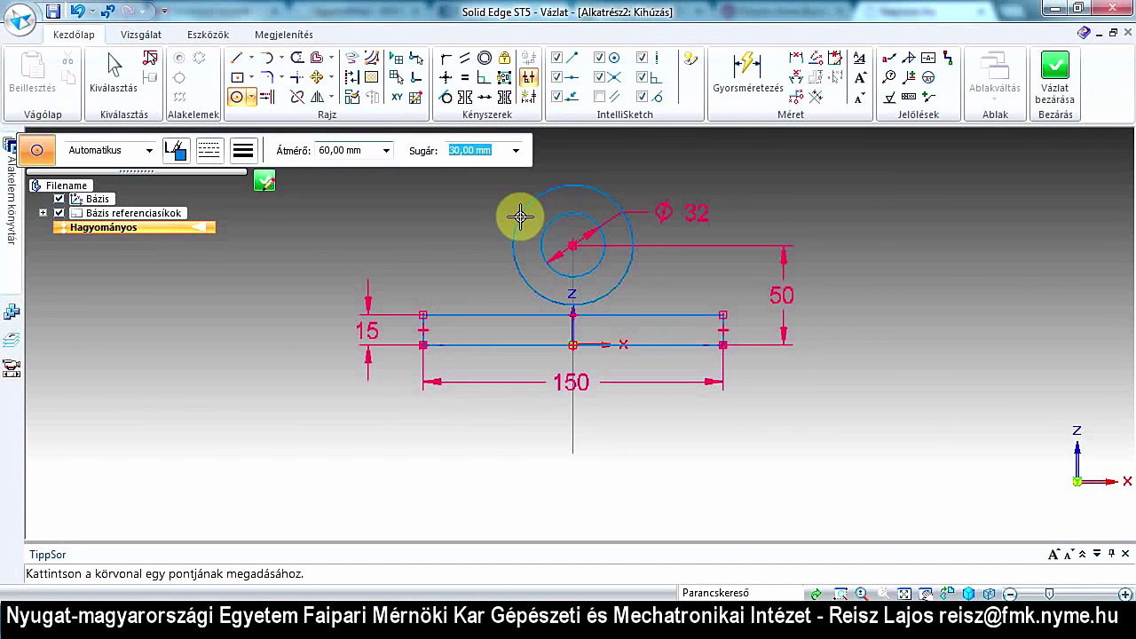
Step: Dimension the outer circle's diameter as Φ60
left_click(744, 75)
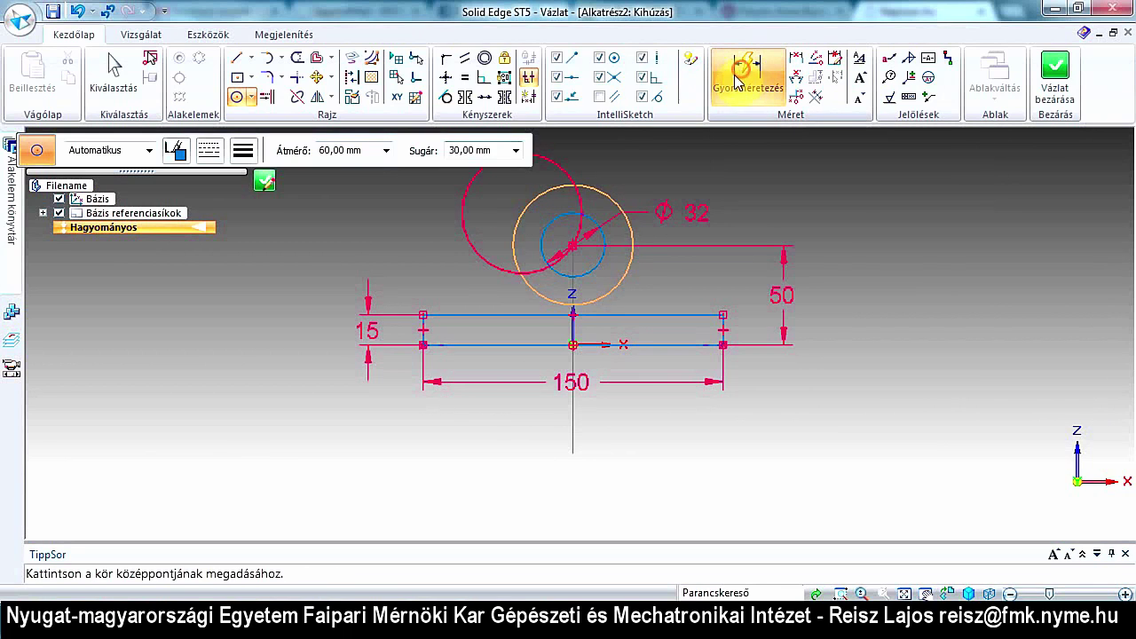
left_click(607, 195)
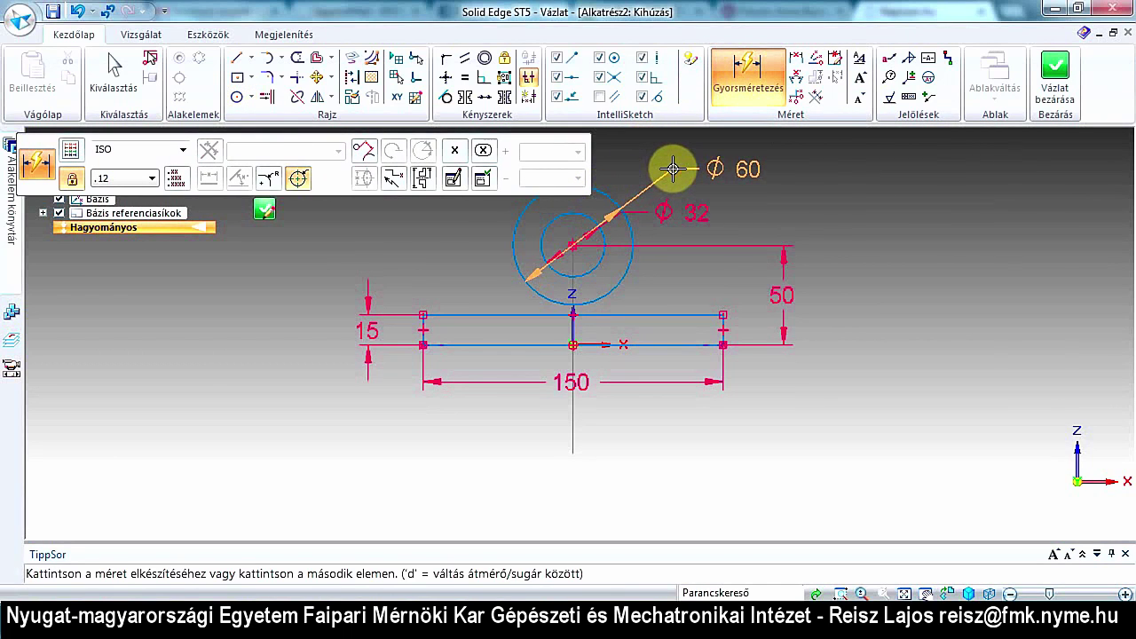
left_click(670, 170)
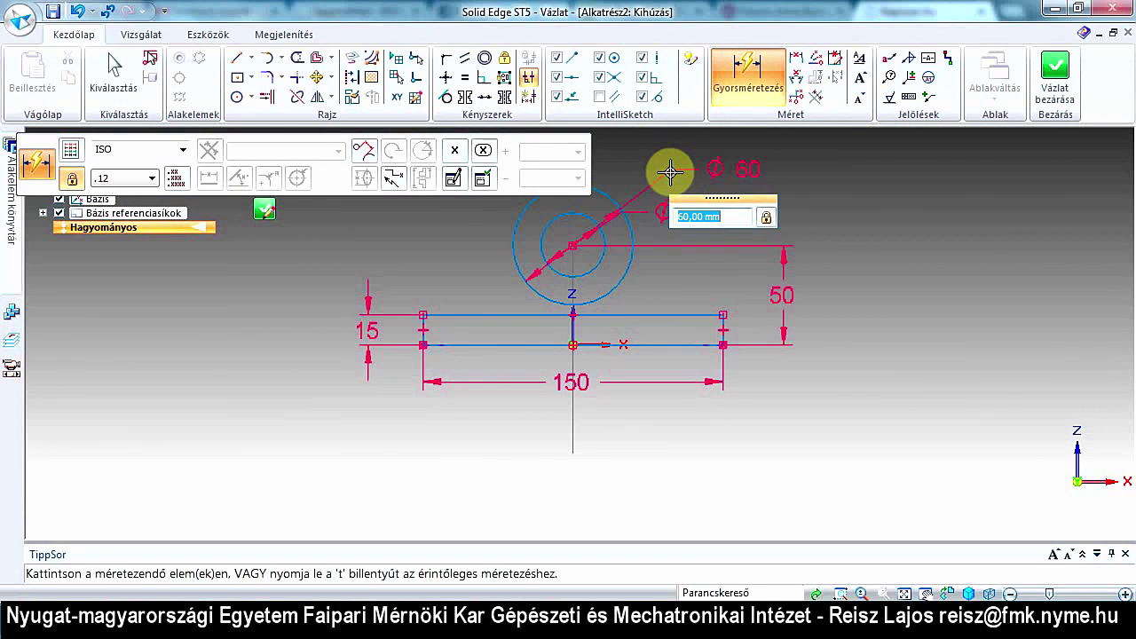
key("Escape")
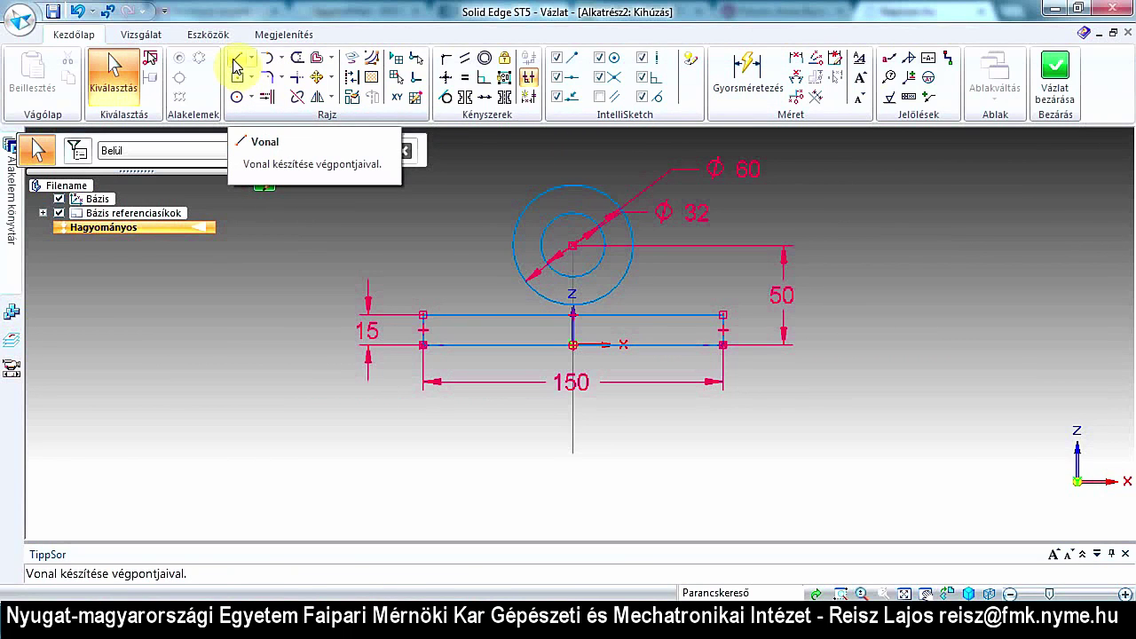
Step: Draw two vertical lines from the Φ60 circle's left and right sides down to the base top
left_click(236, 66)
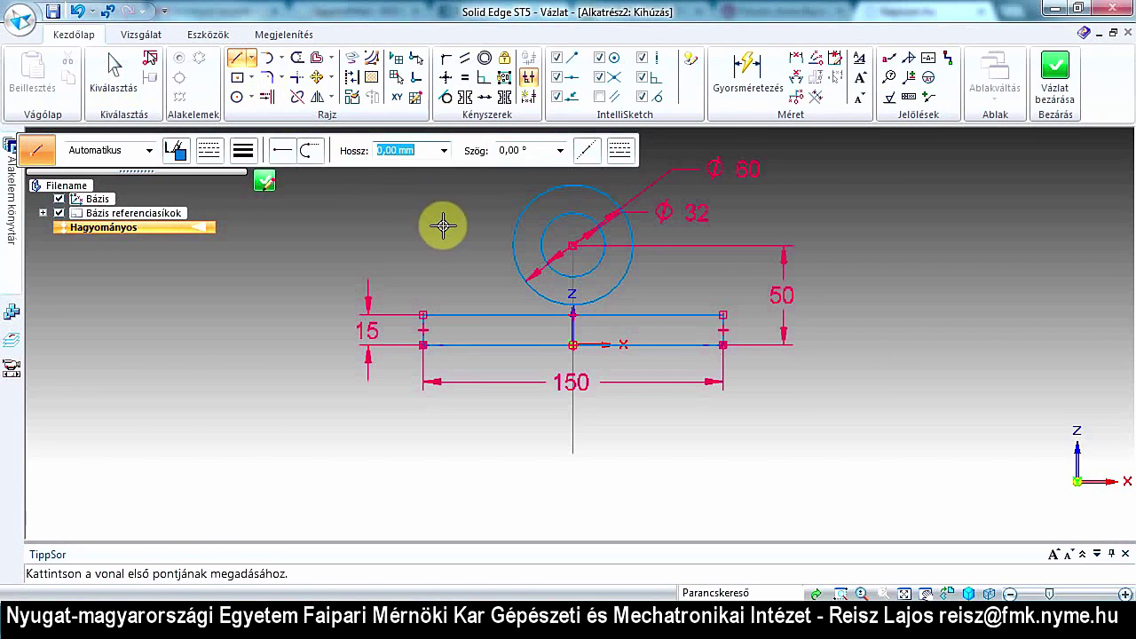
left_click(509, 243)
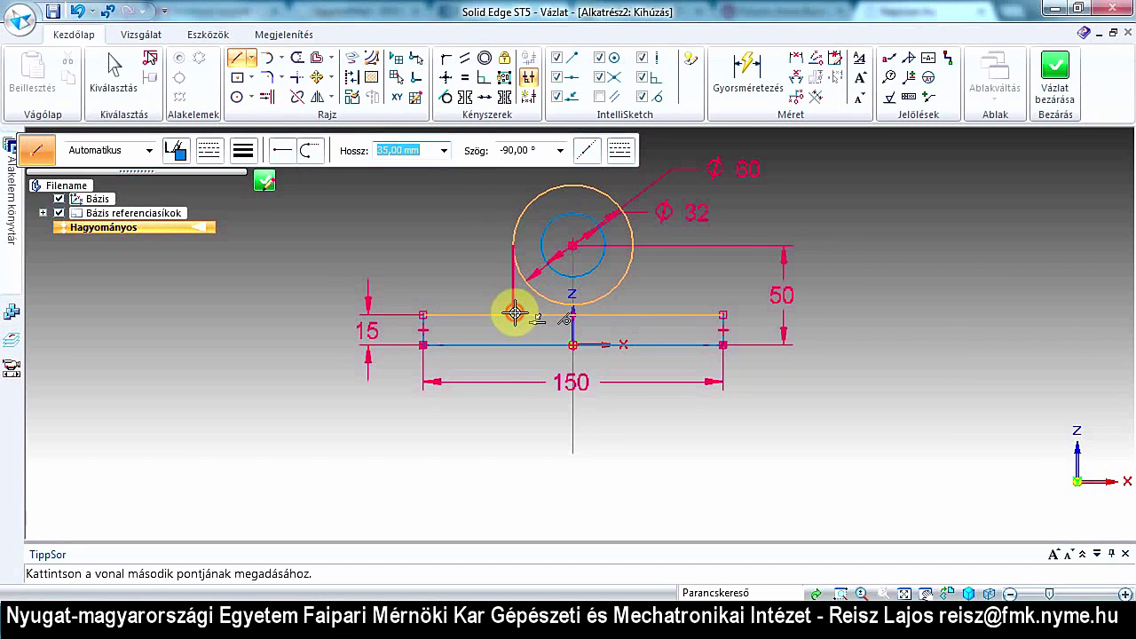
left_click(515, 312)
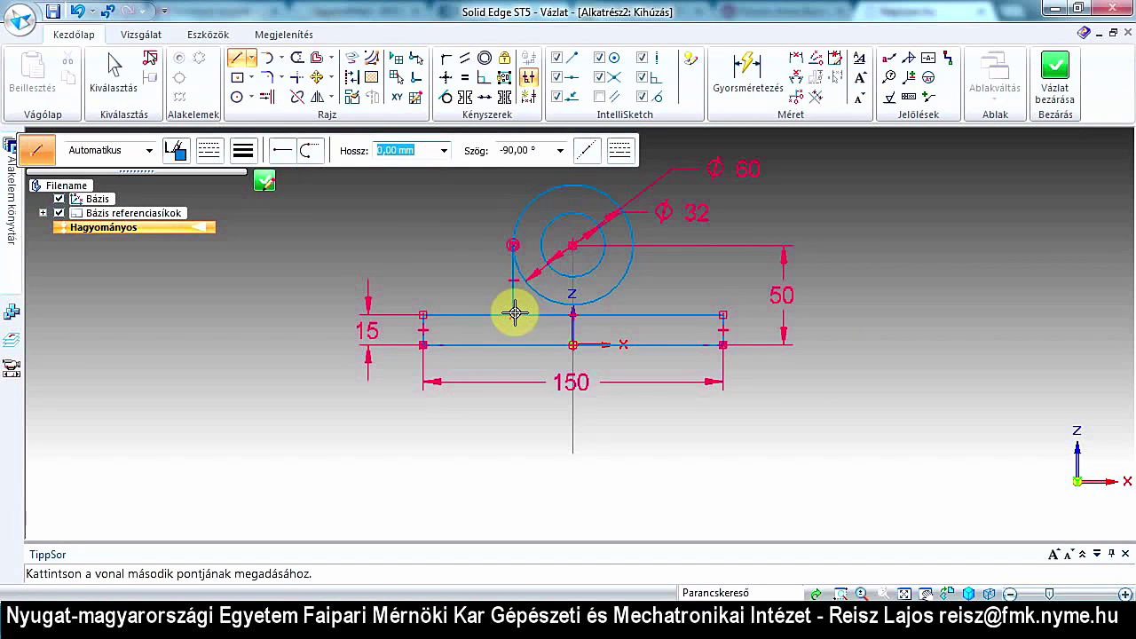
right_click(413, 268)
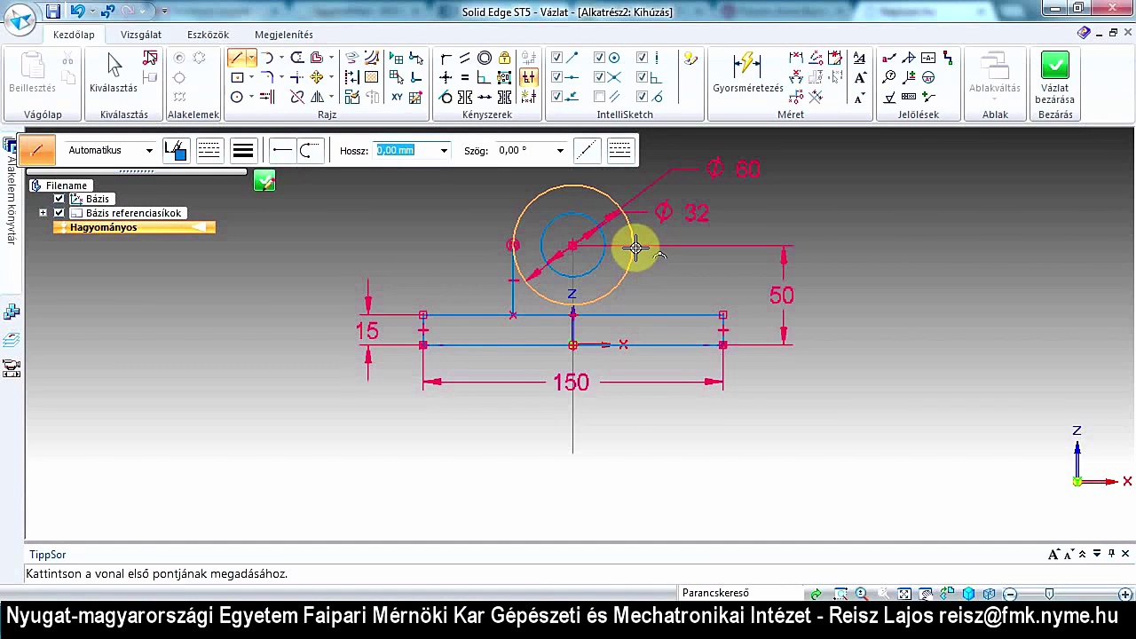
left_click(636, 248)
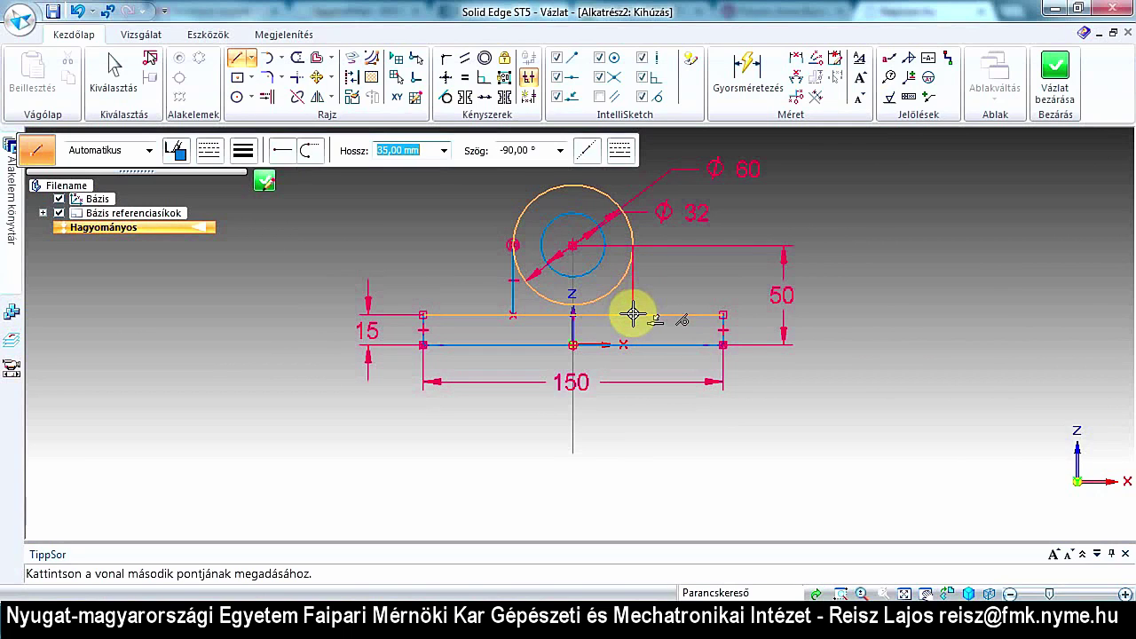
left_click(648, 305)
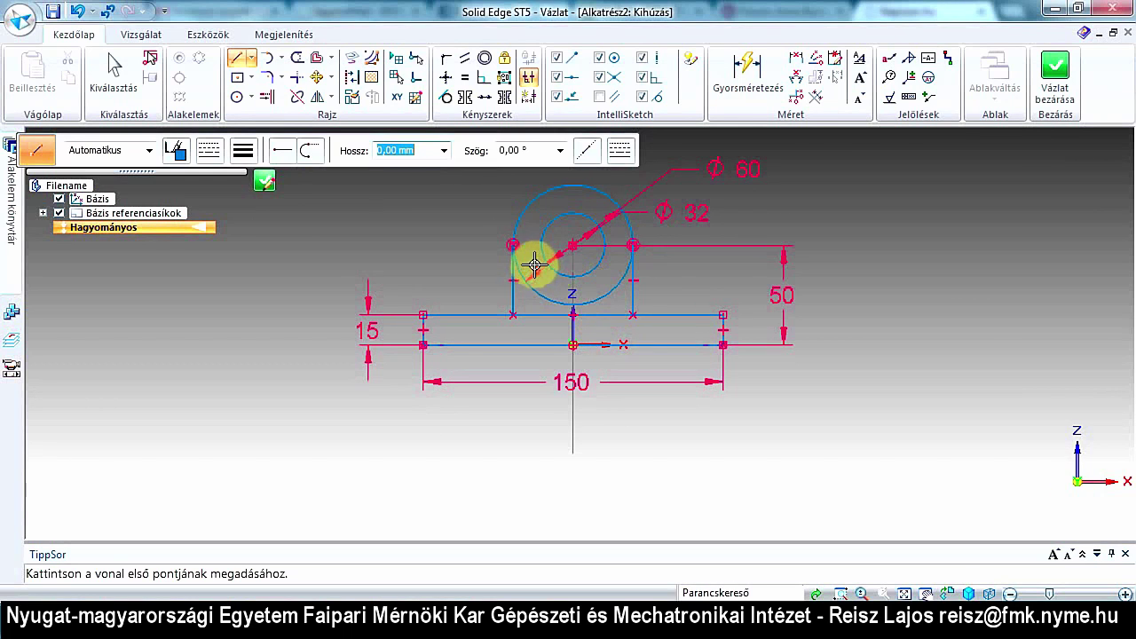
left_click(302, 62)
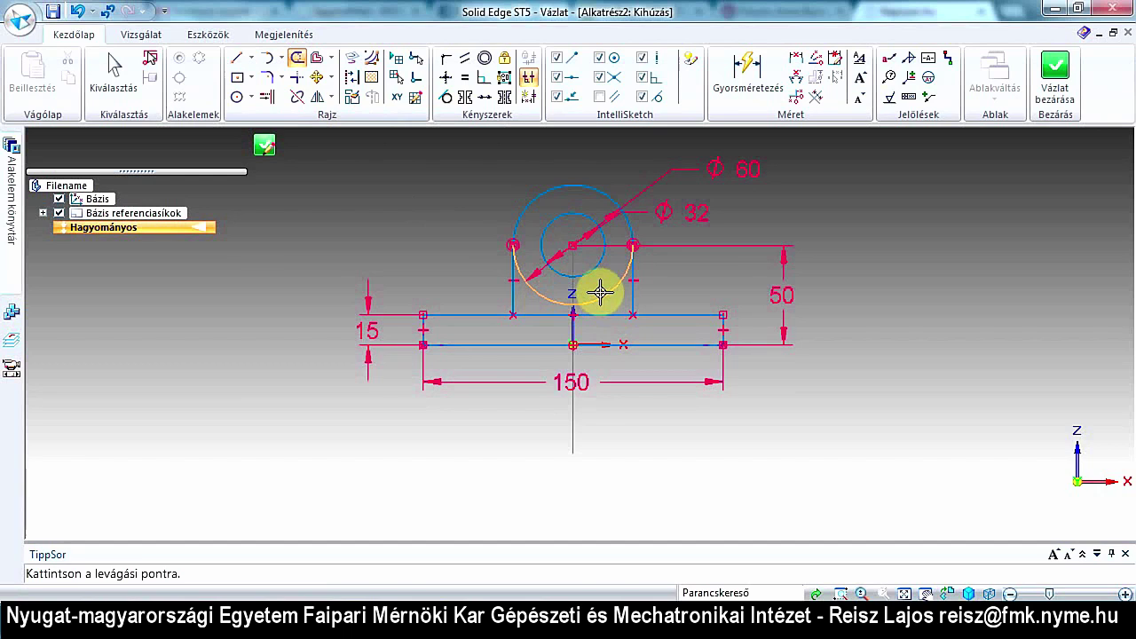
Step: Trim away the lower Φ60 arc and the base top line between the two uprights
left_click(600, 293)
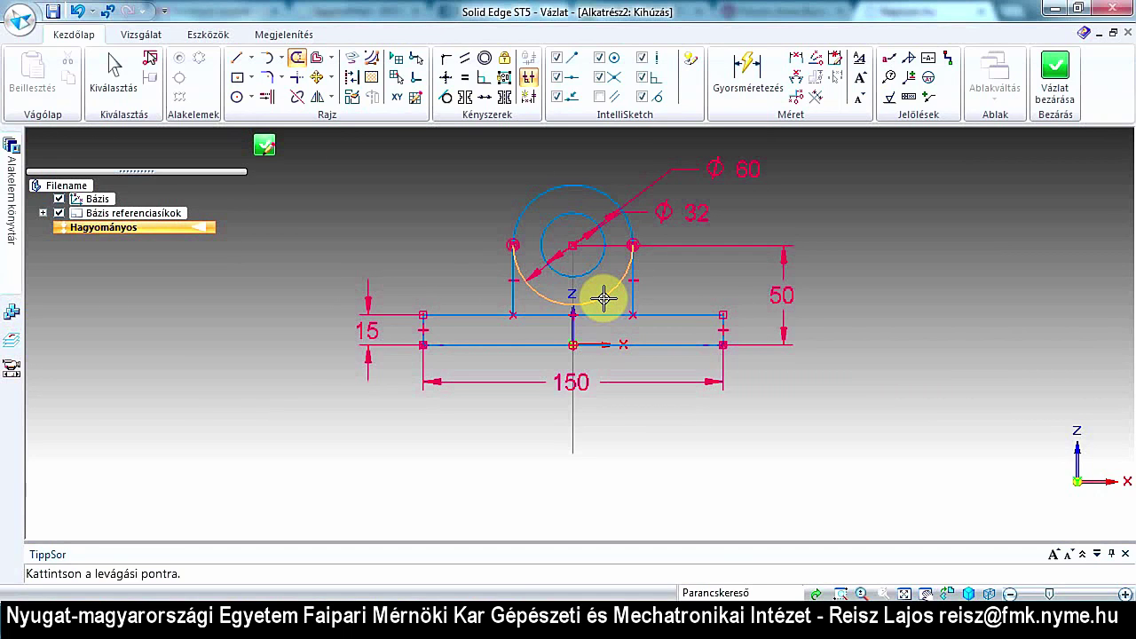
left_click(603, 297)
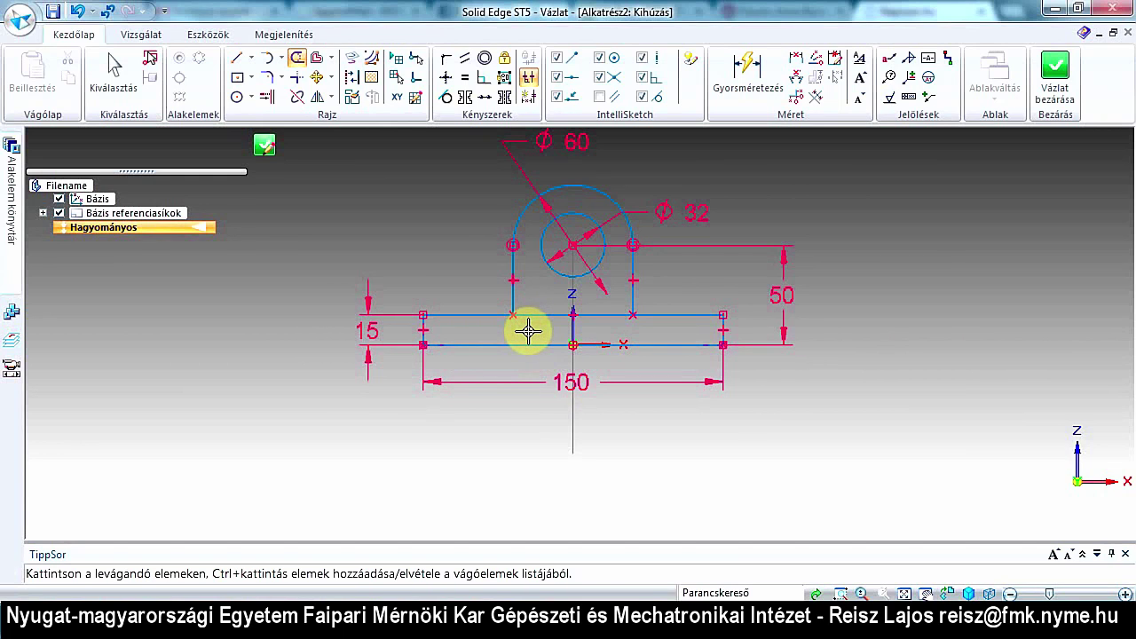
left_click_drag(529, 331, 541, 307)
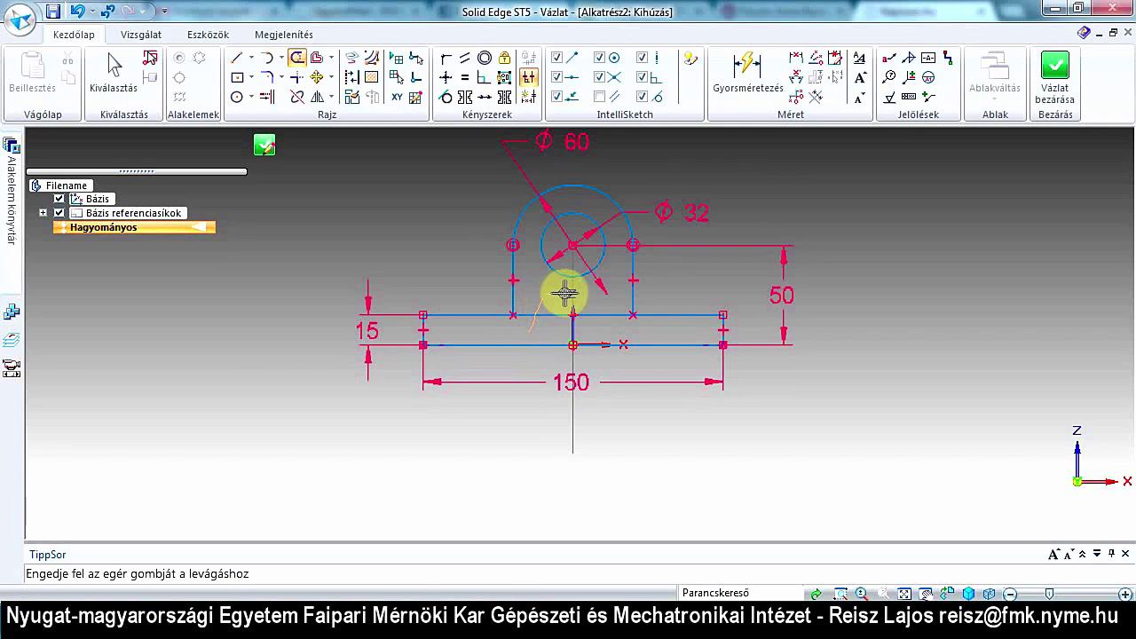
mouse_move(541, 306)
left_mouse_down()
mouse_move(588, 300)
mouse_move(619, 332)
left_mouse_up()
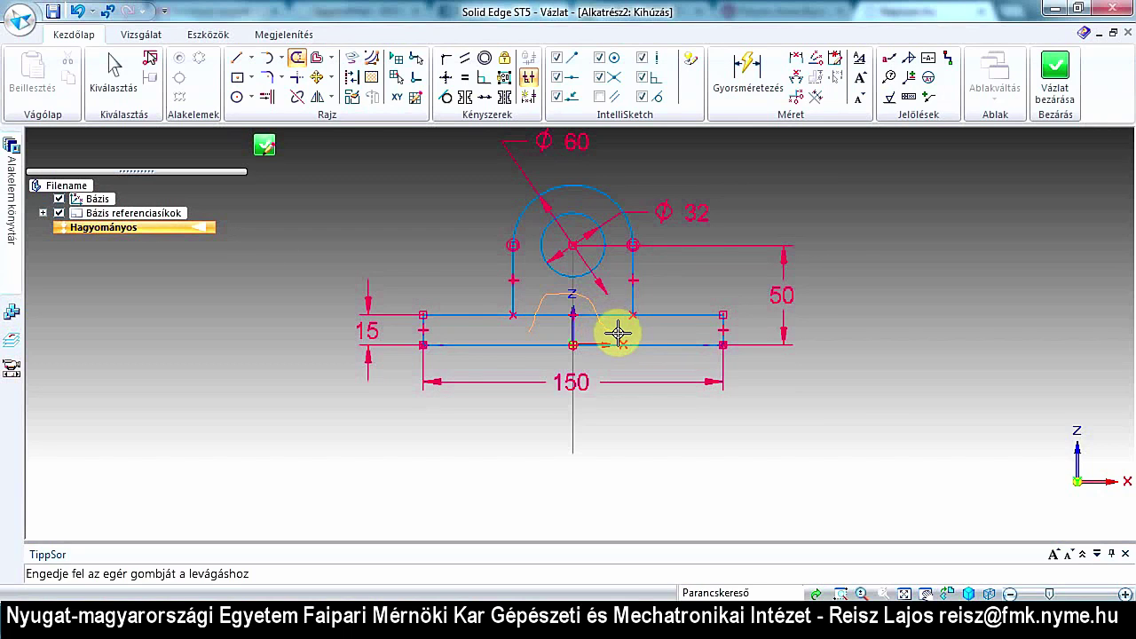
left_click_drag(619, 333, 619, 333)
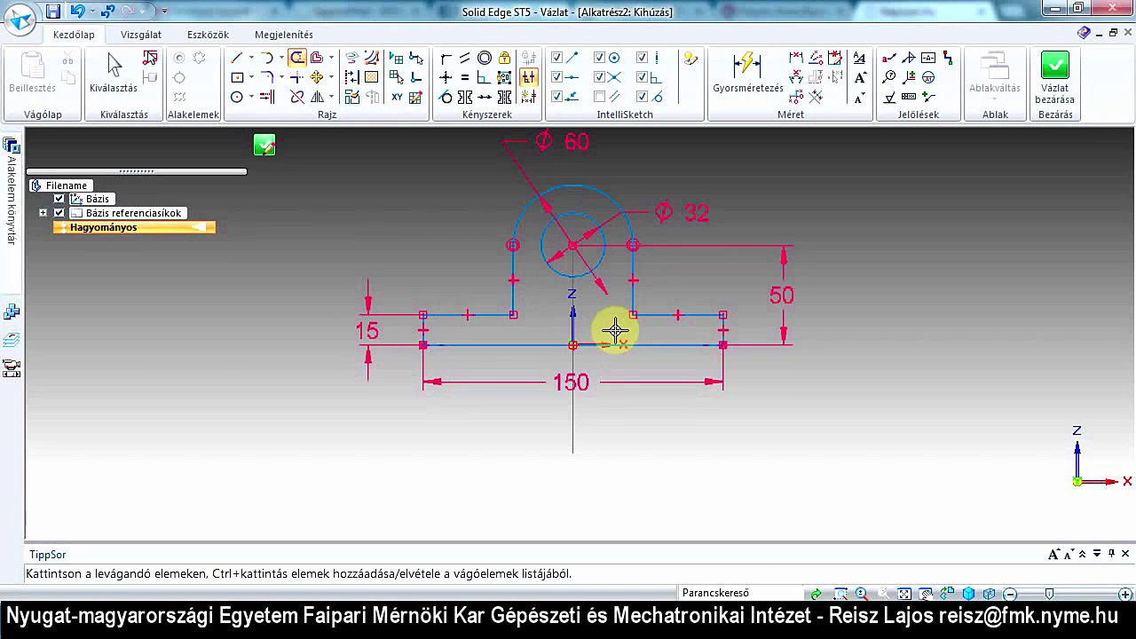
left_click(597, 267)
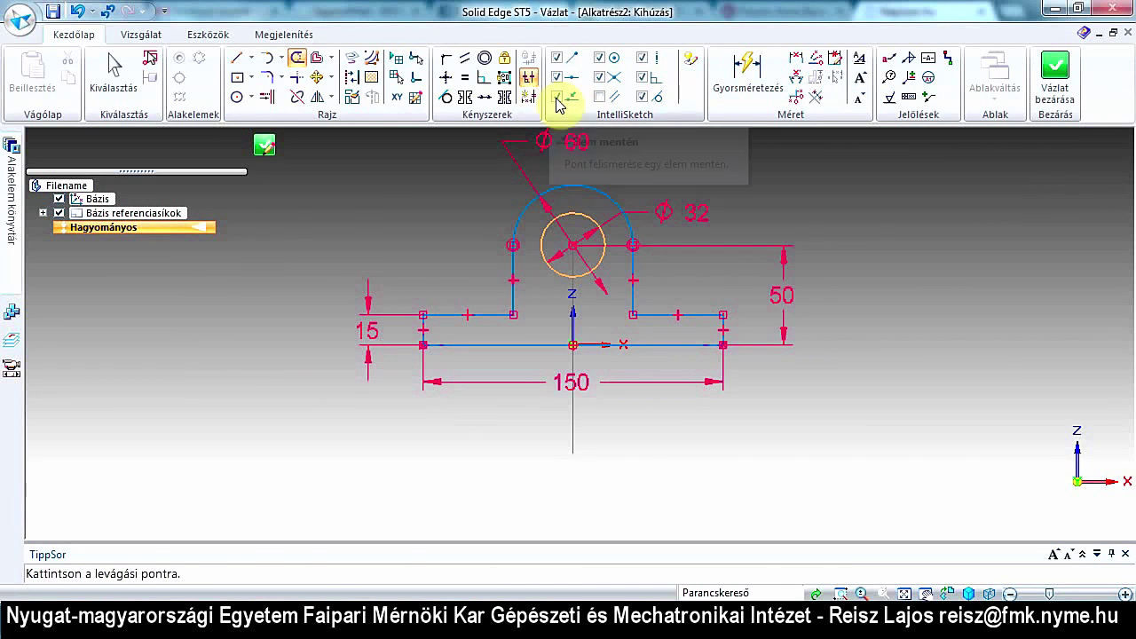
right_click(527, 223)
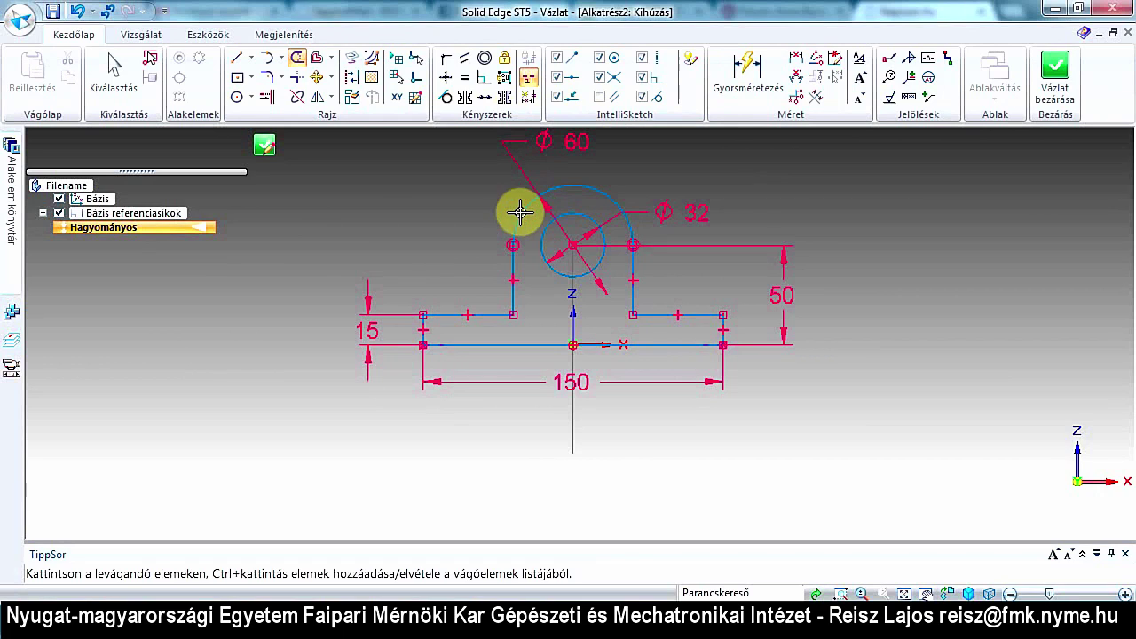
left_click(521, 213)
left_click(520, 214)
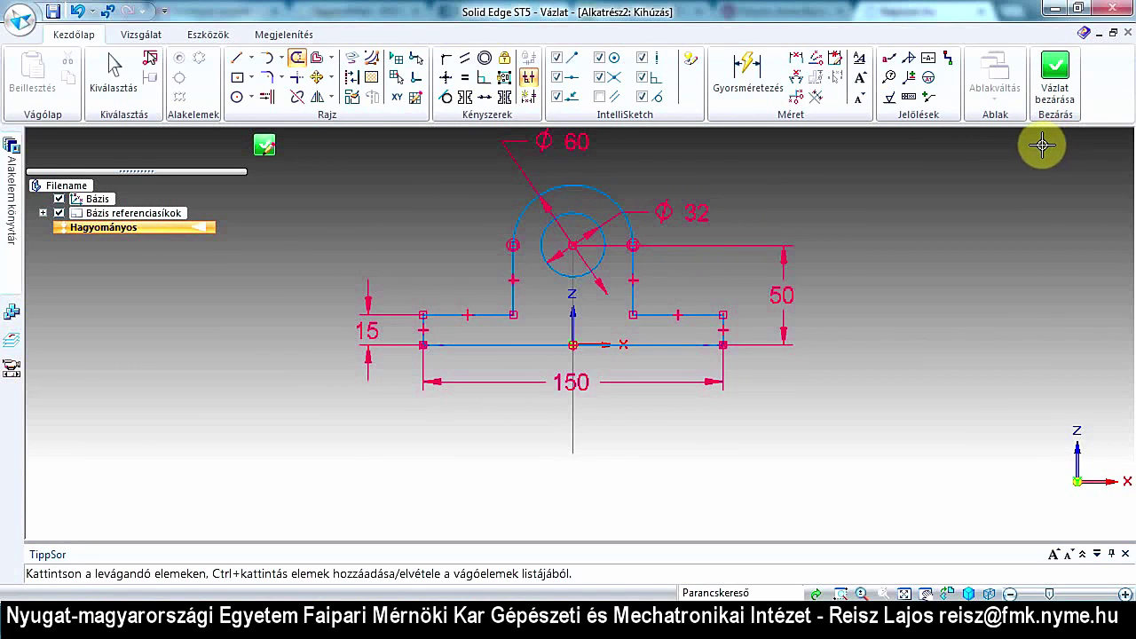
Step: Close the sketch and extrude the profile 50 mm symmetrically about the sketch plane
left_click(1057, 82)
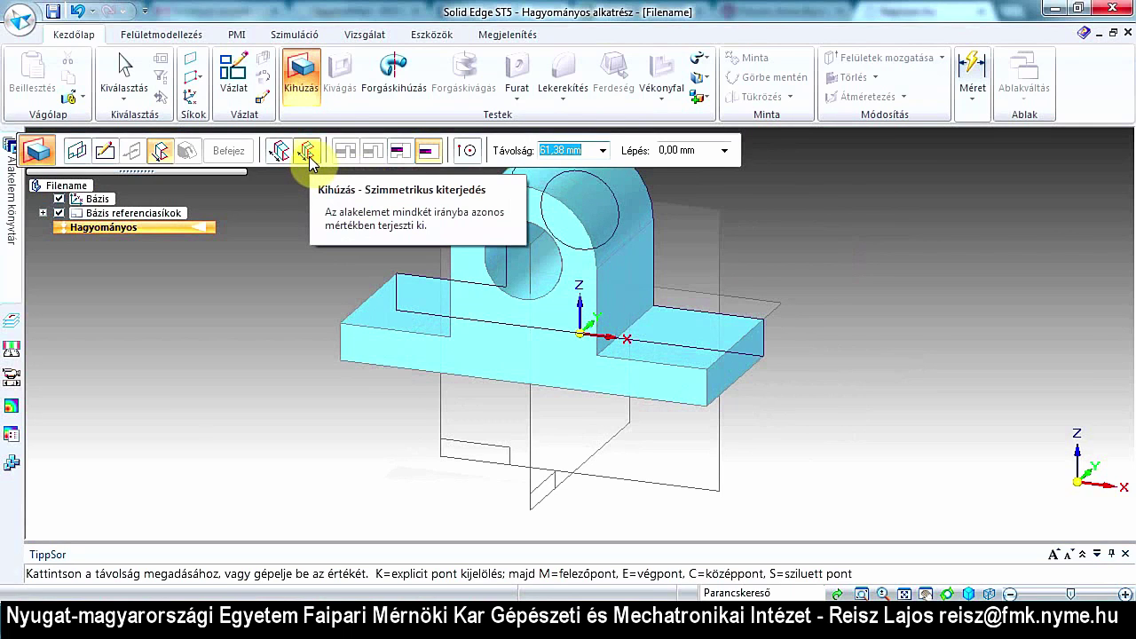
left_click(307, 152)
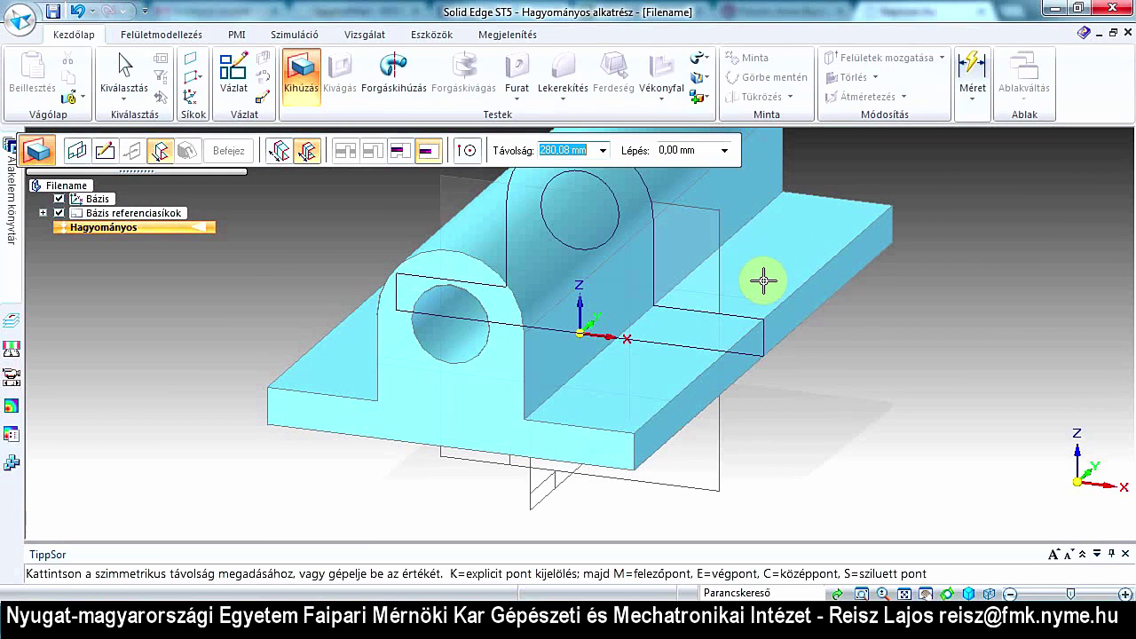
type("50")
left_click(764, 280)
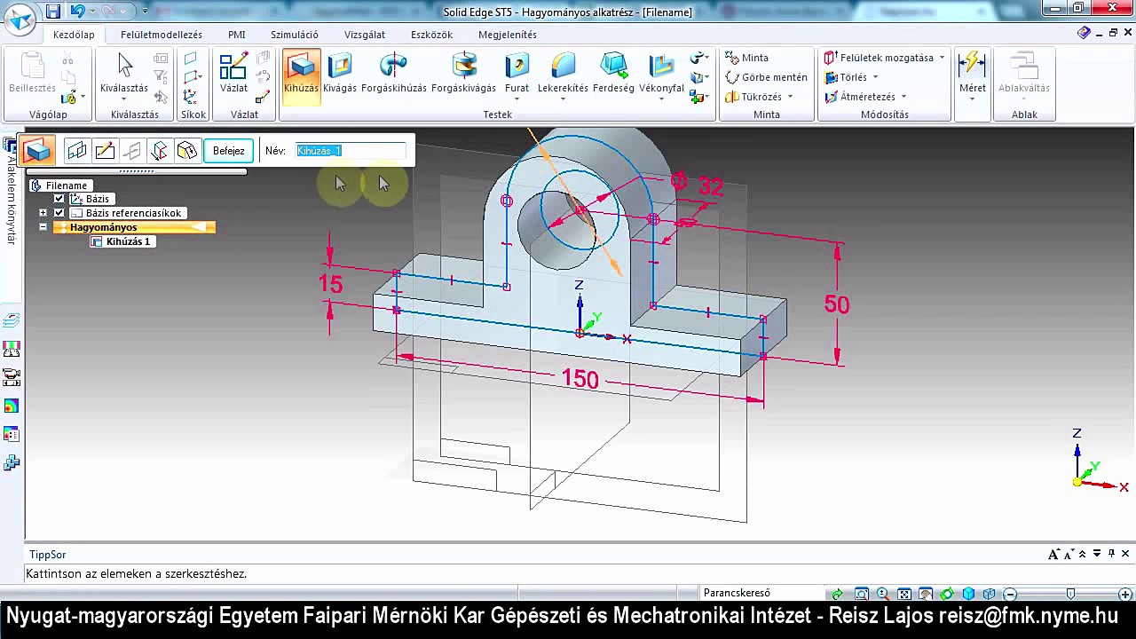
Step: Finish the extrusion and start a 25 mm round with Edge/Corner selection
left_click(228, 152)
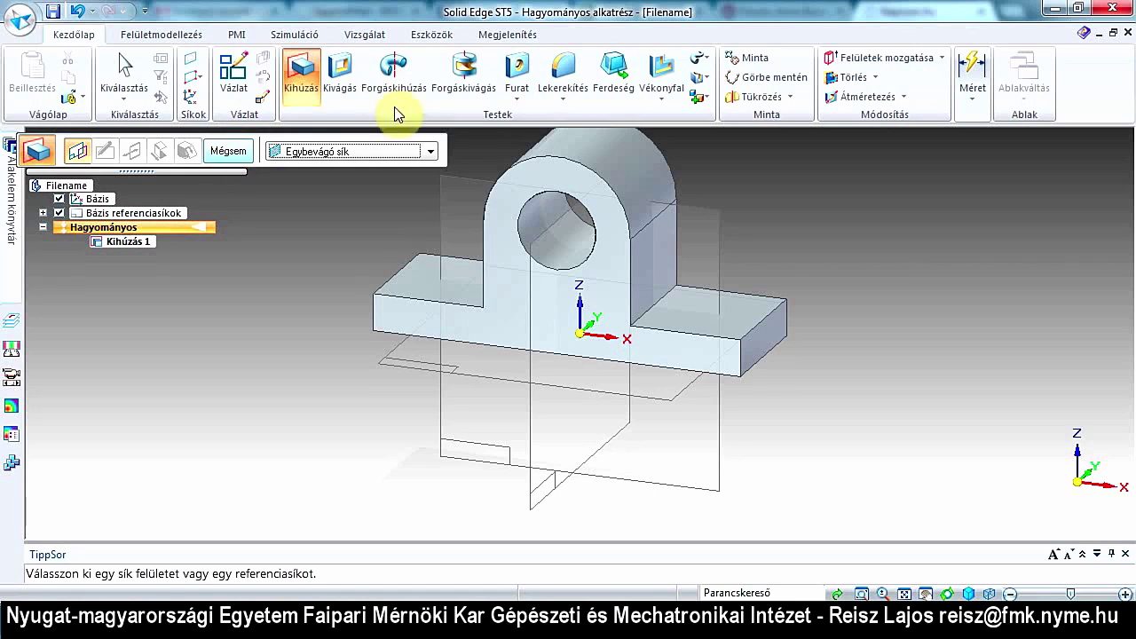
left_click(567, 69)
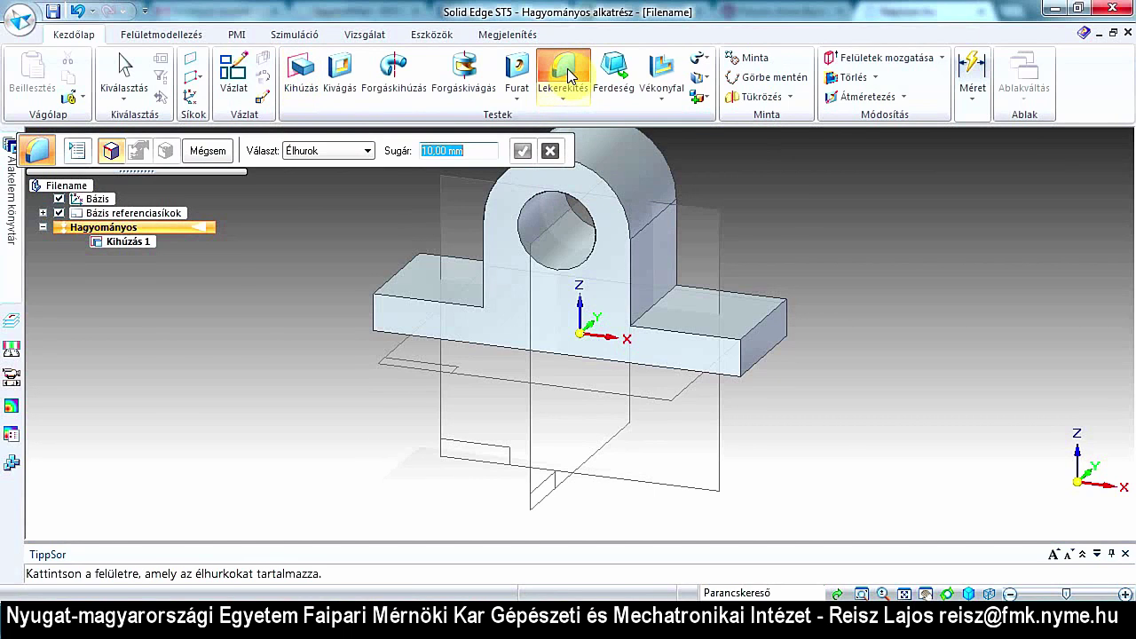
type("25")
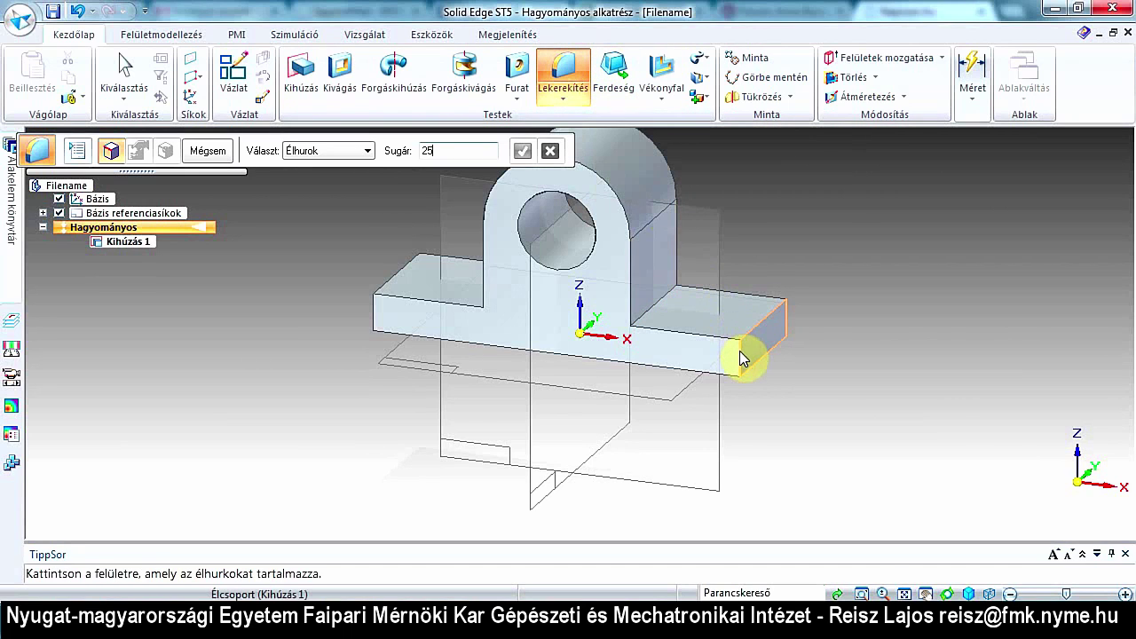
left_click(367, 153)
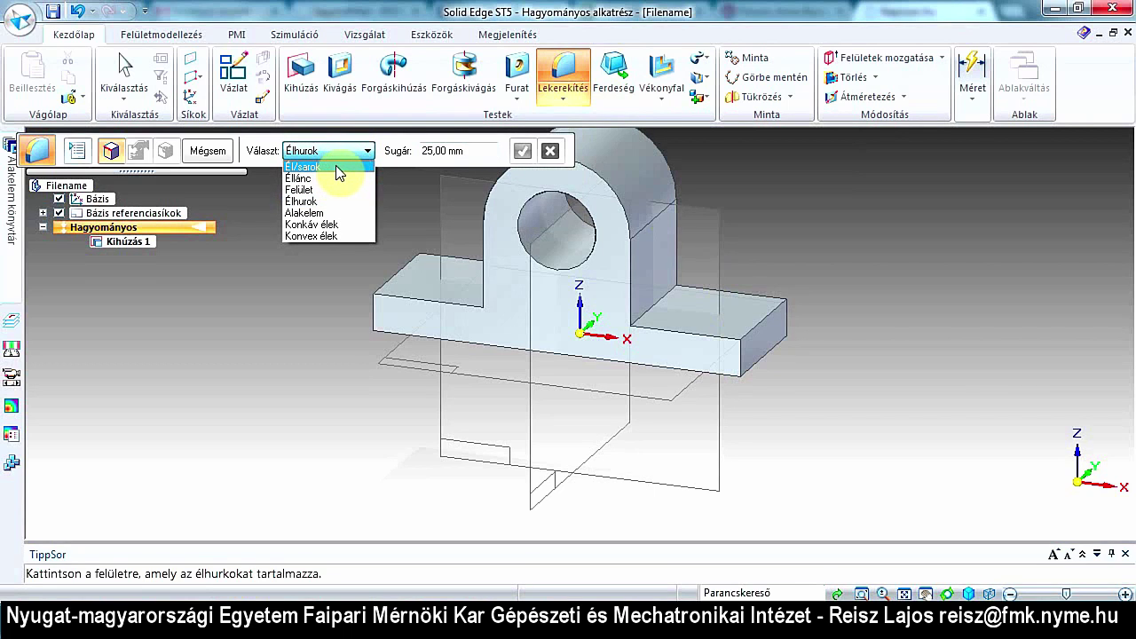
left_click(339, 168)
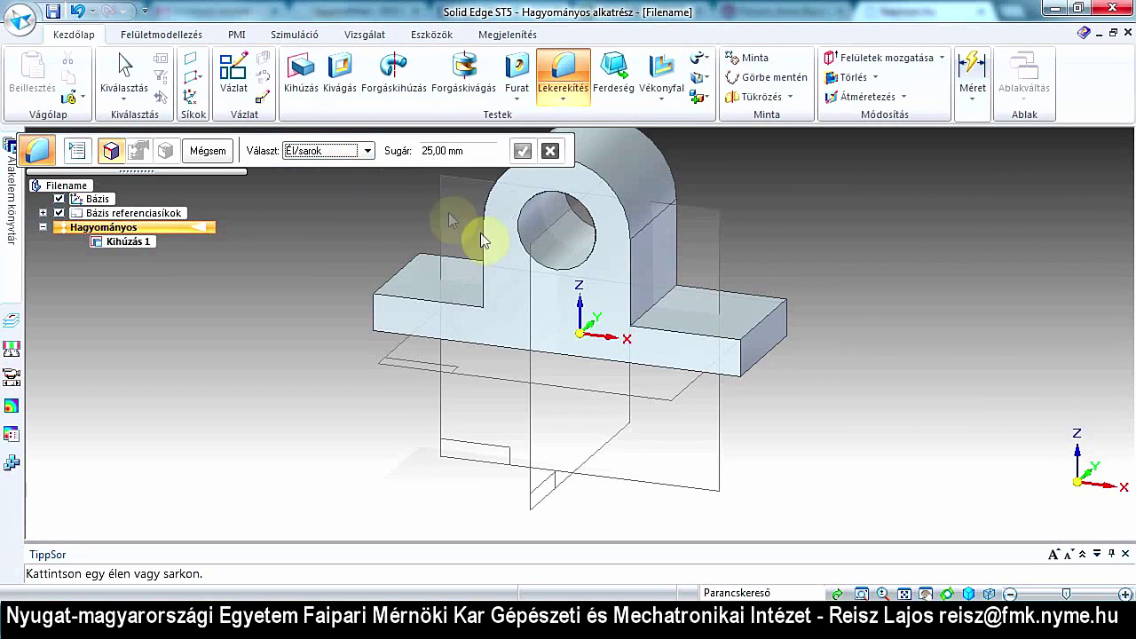
Step: Select the right-front, right-back and left-front vertical base edges for the 25 mm round
left_click(739, 359)
right_click(774, 352)
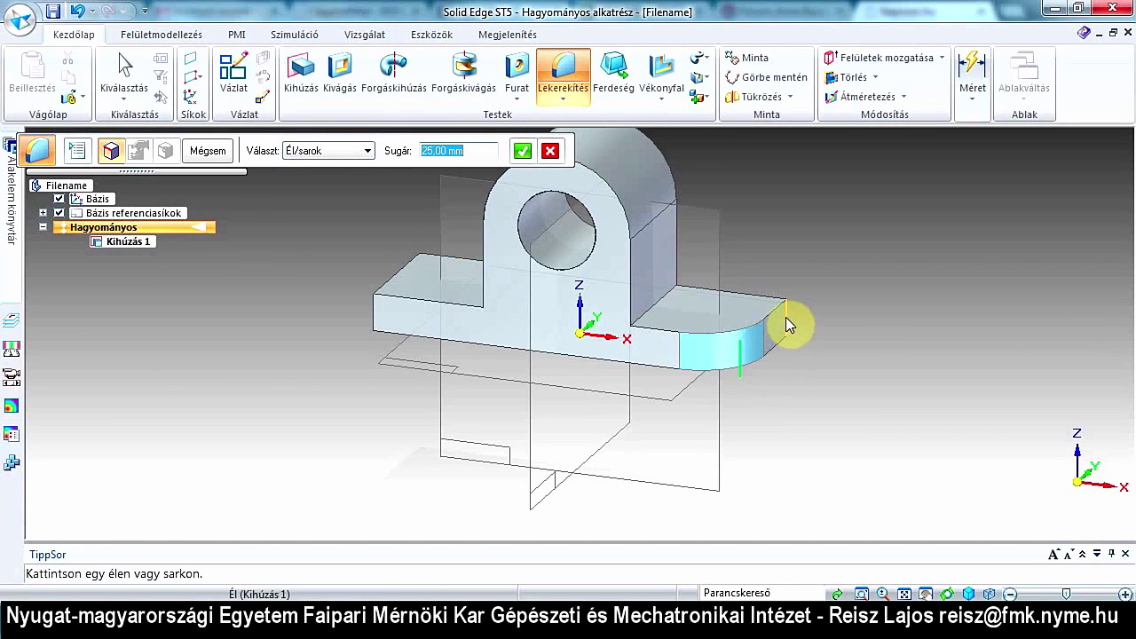
left_click(785, 318)
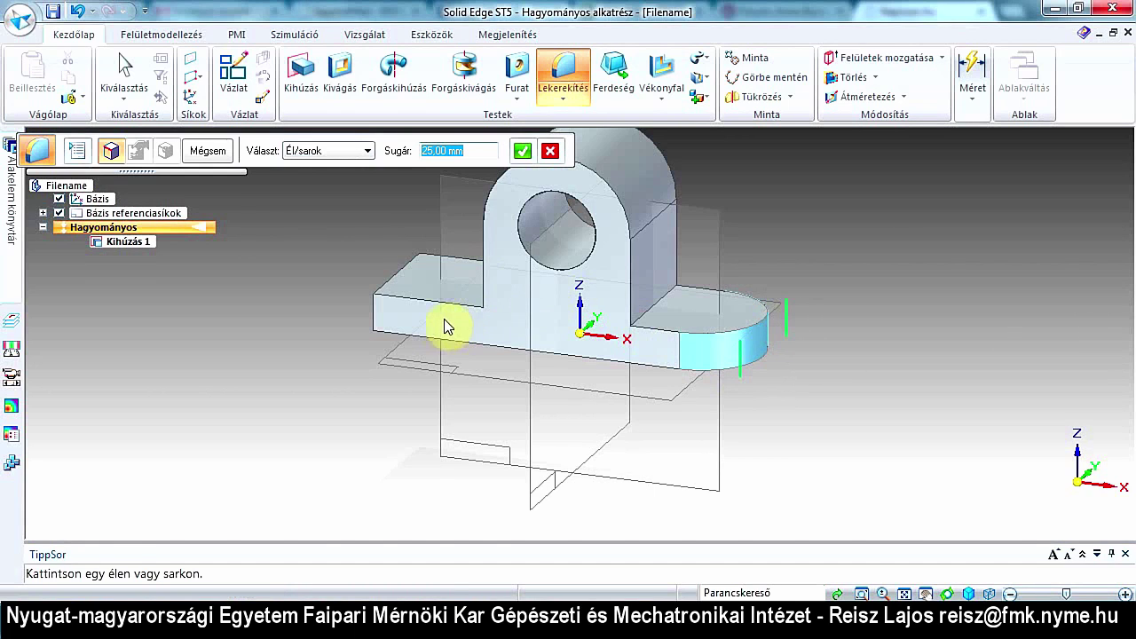
left_click(377, 313)
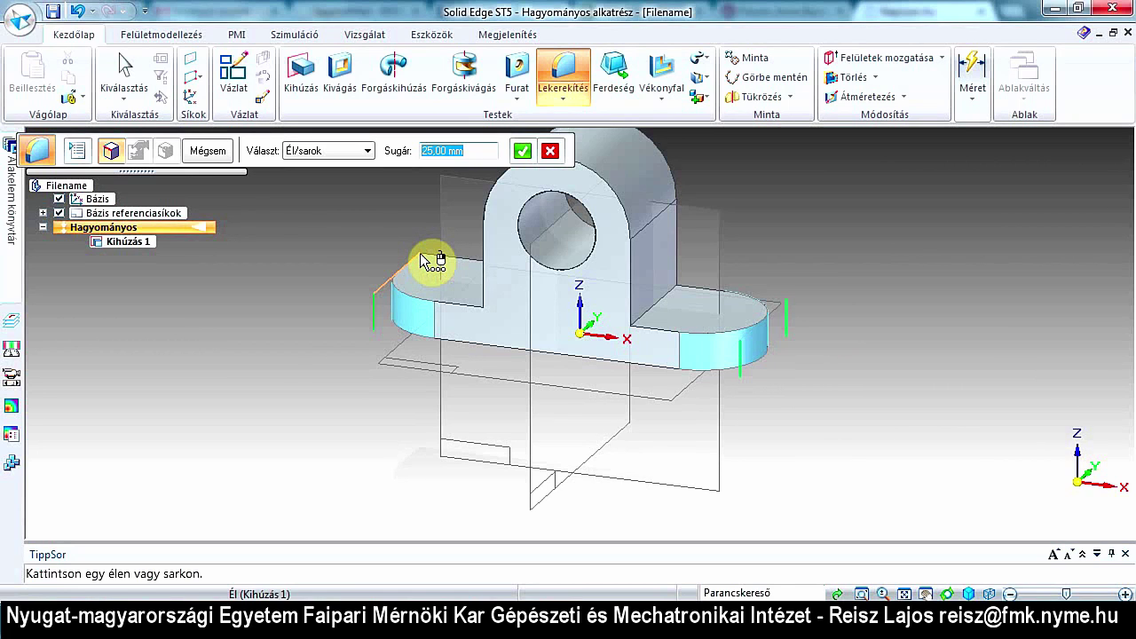
right_click(420, 255)
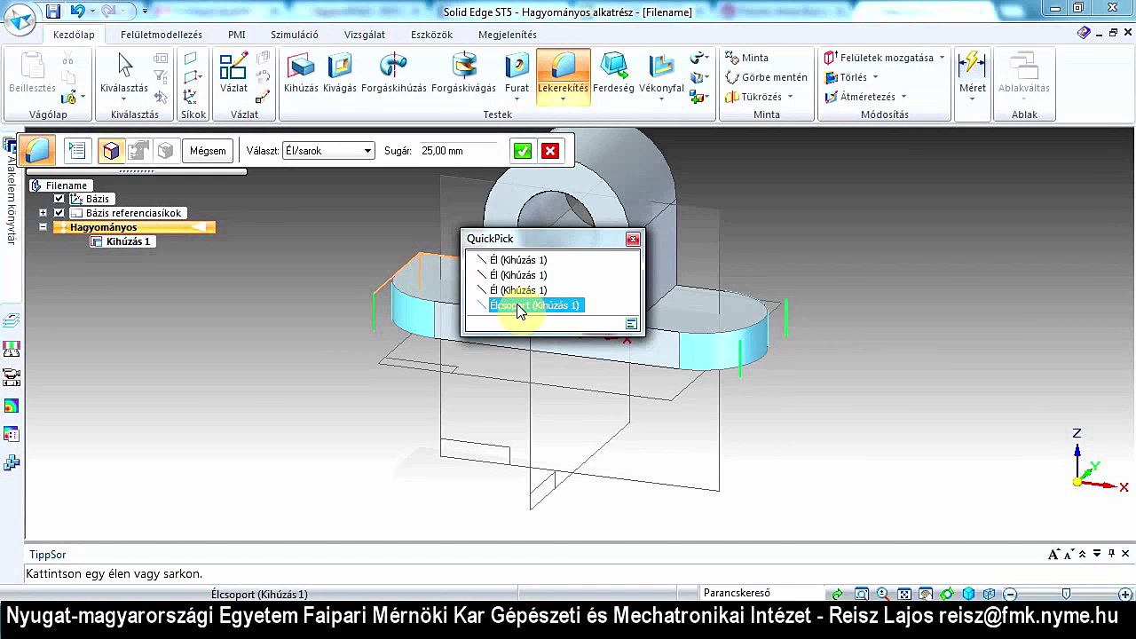
Step: Add the hidden back-left vertical base edge via QuickPick and accept all four edges
left_click_drag(557, 238, 788, 207)
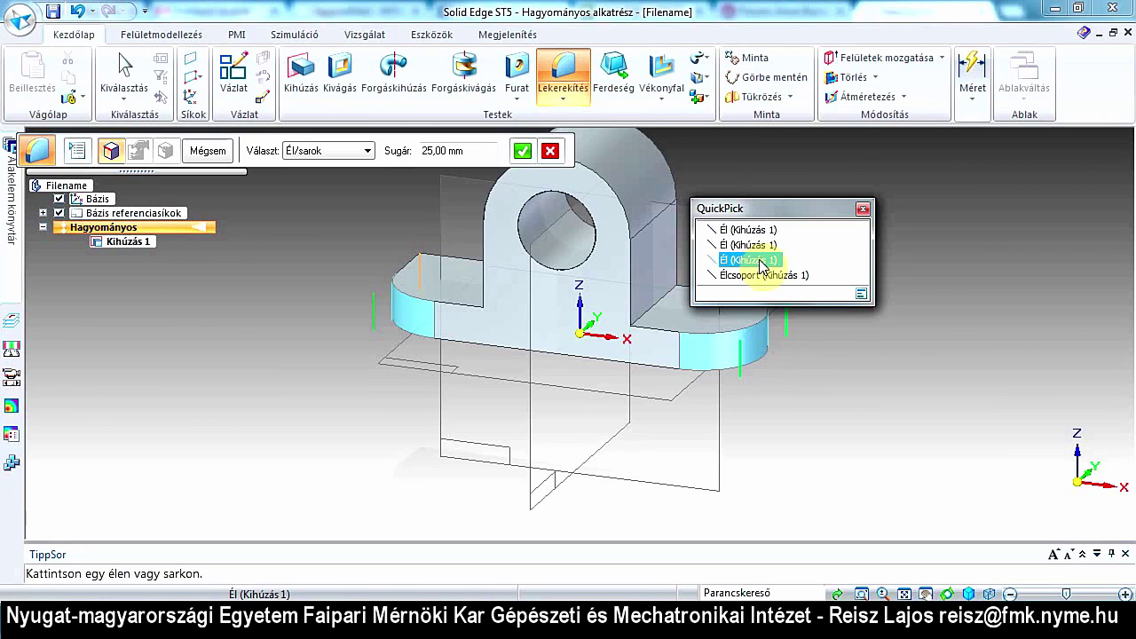
left_click(760, 260)
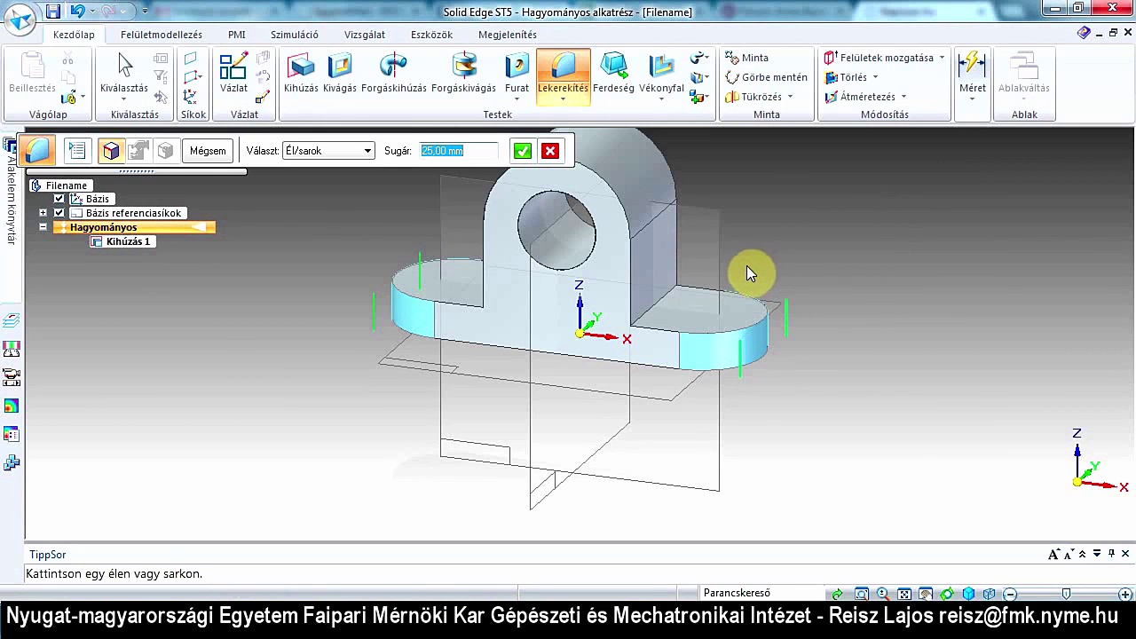
left_click(520, 156)
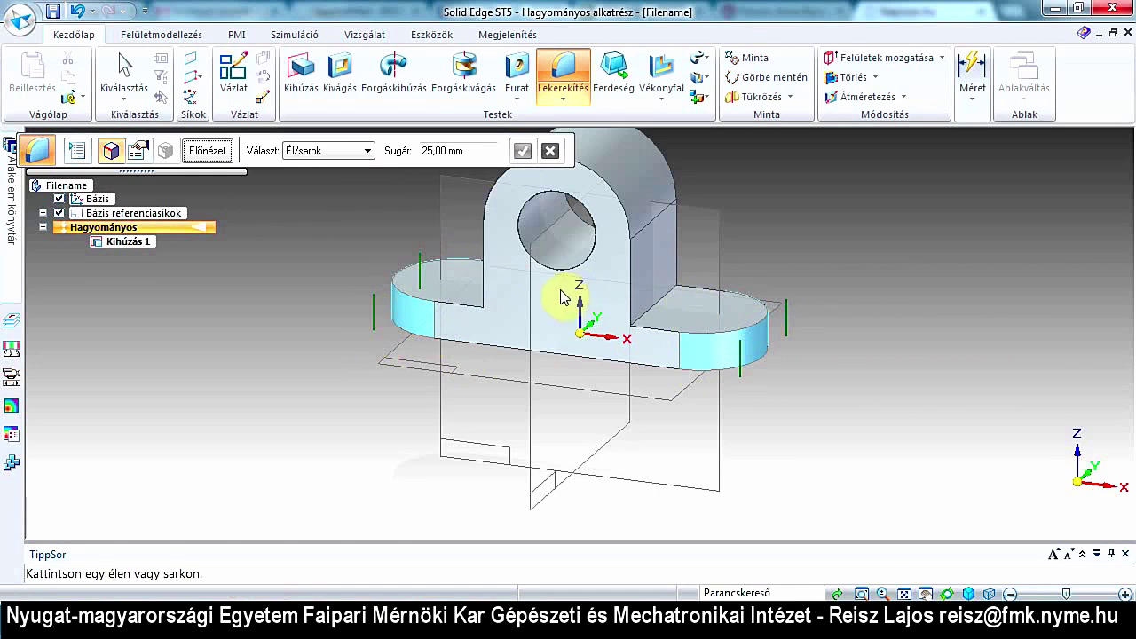
Step: Preview and finish the 25 mm round as Lekerekítés 1, rounding both base-plate ends
left_click(211, 153)
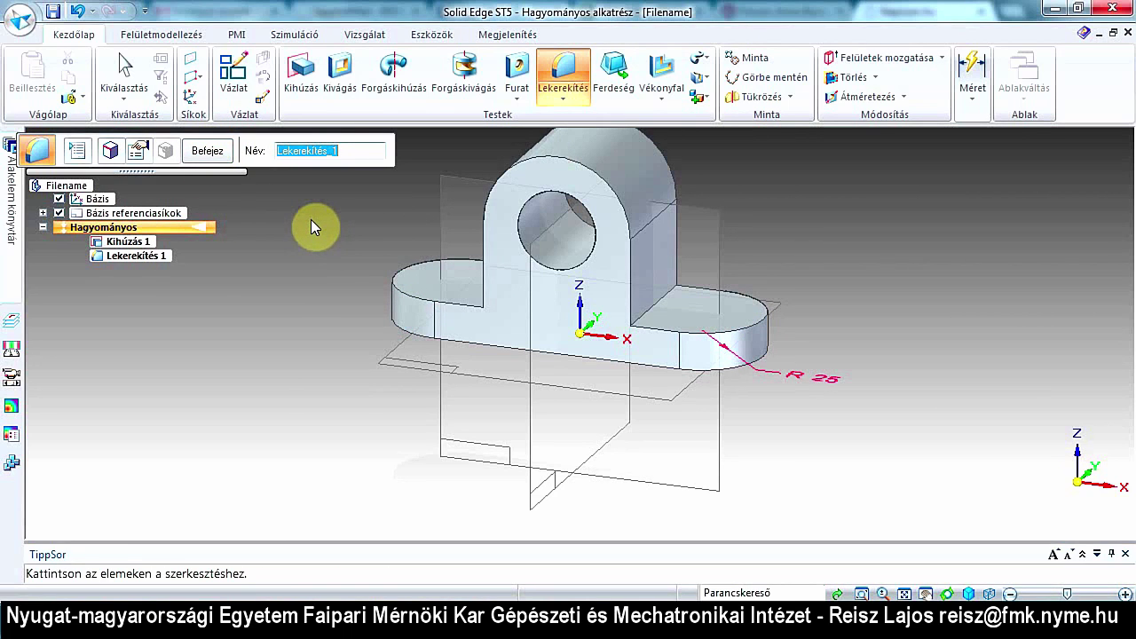
left_click(207, 153)
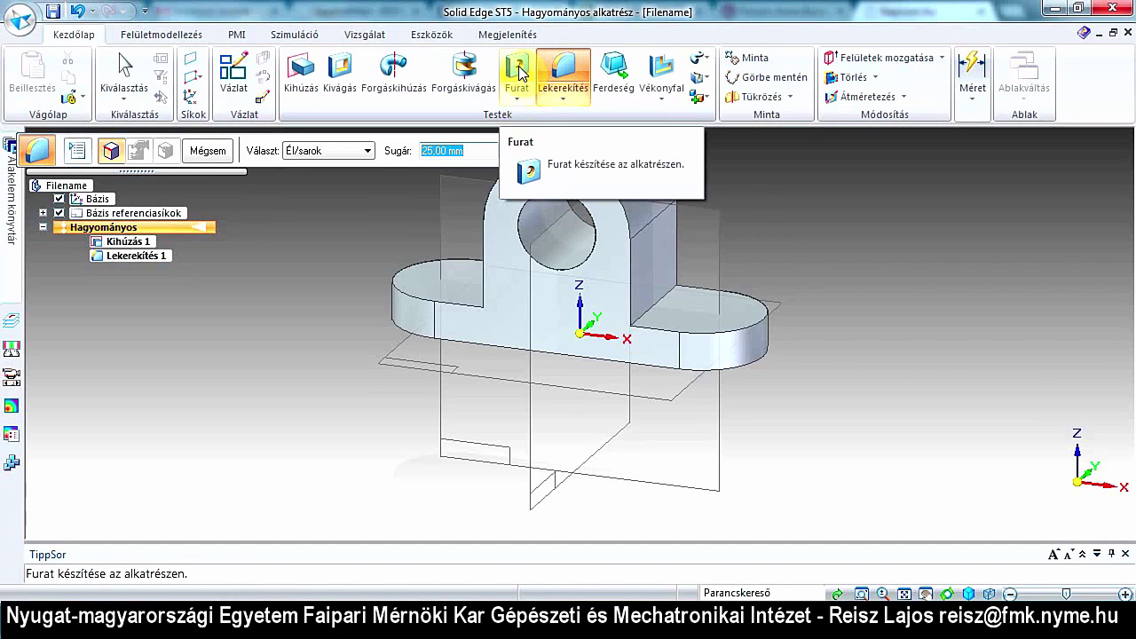
Step: Start a hole sketch on the flange top face, hiding the base reference planes and coordinate system
left_click(521, 74)
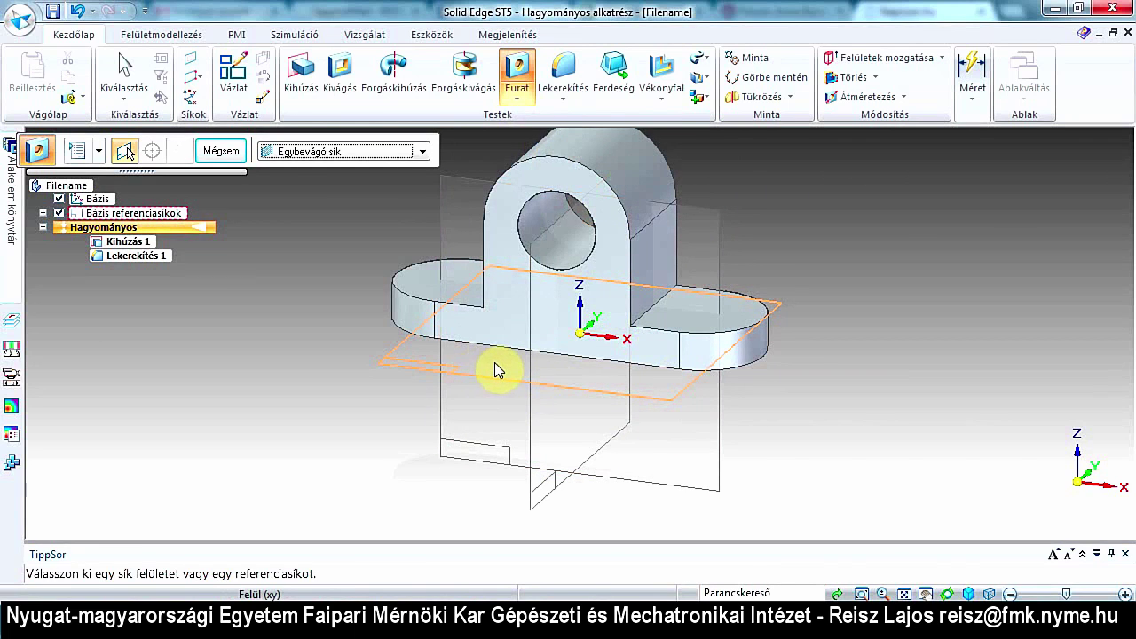
left_click(59, 214)
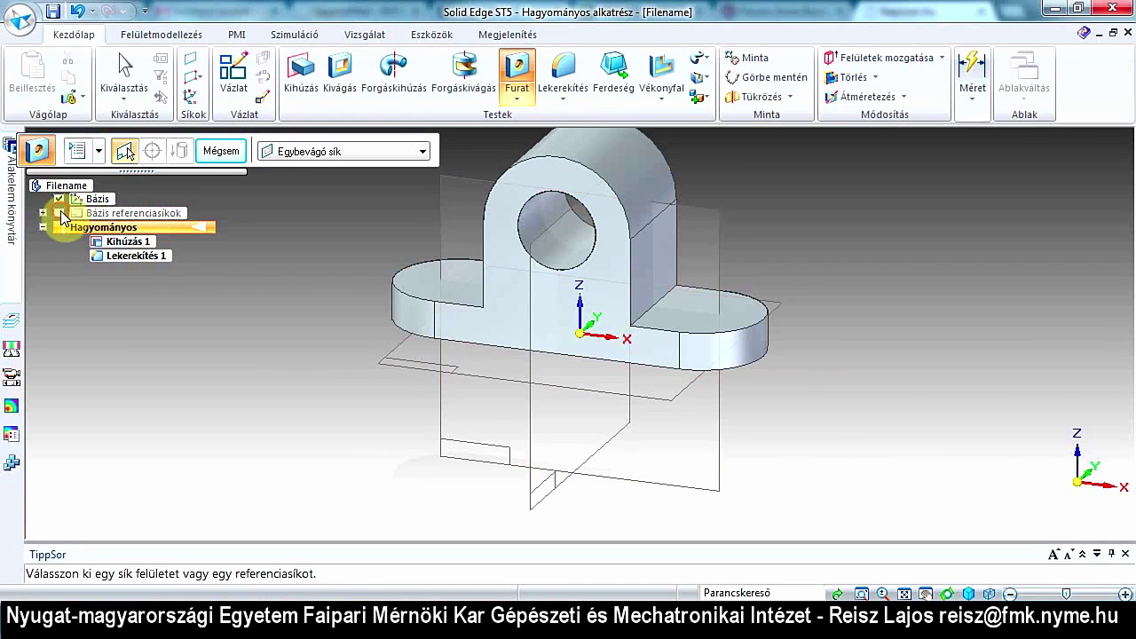
left_click(58, 200)
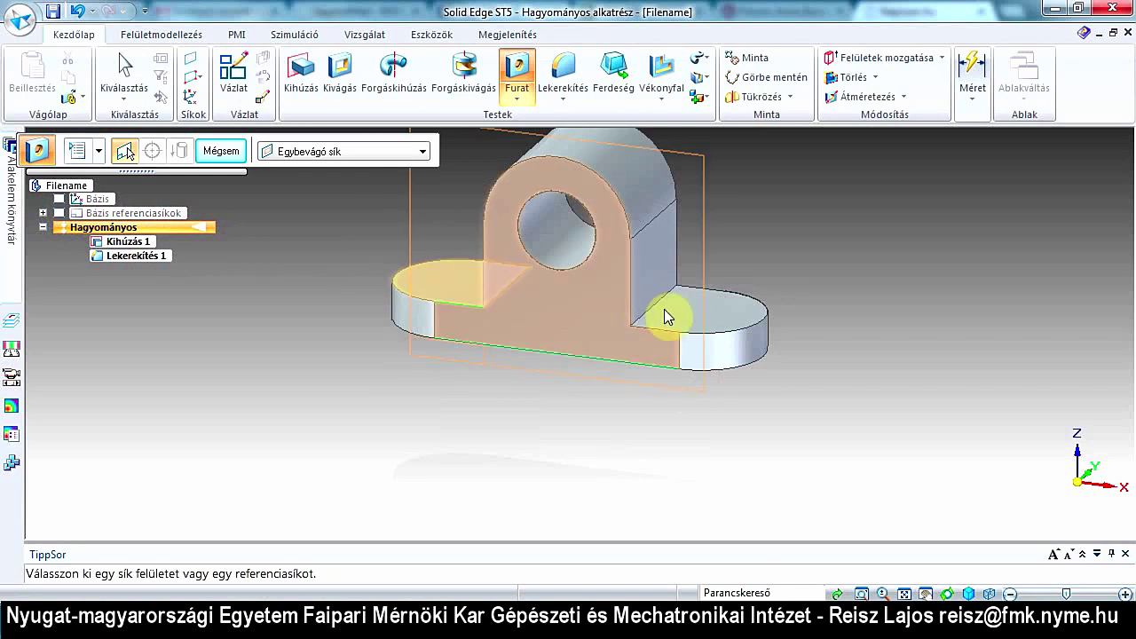
left_click(721, 321)
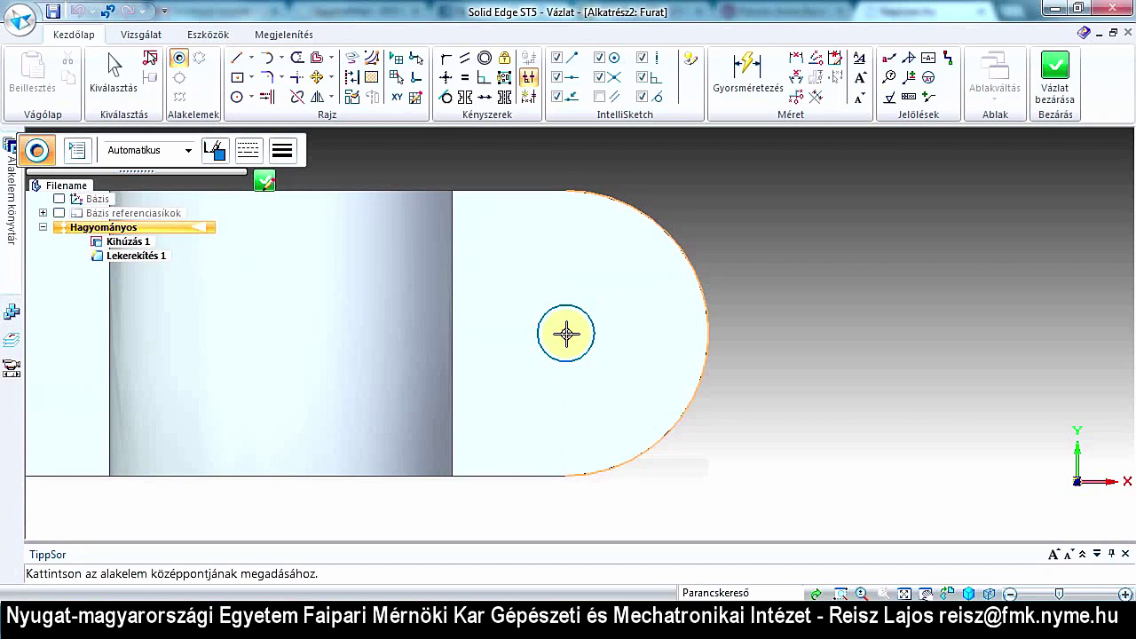
Step: Place hole circles at the centres of the right and left rounded-end arcs
left_click(565, 334)
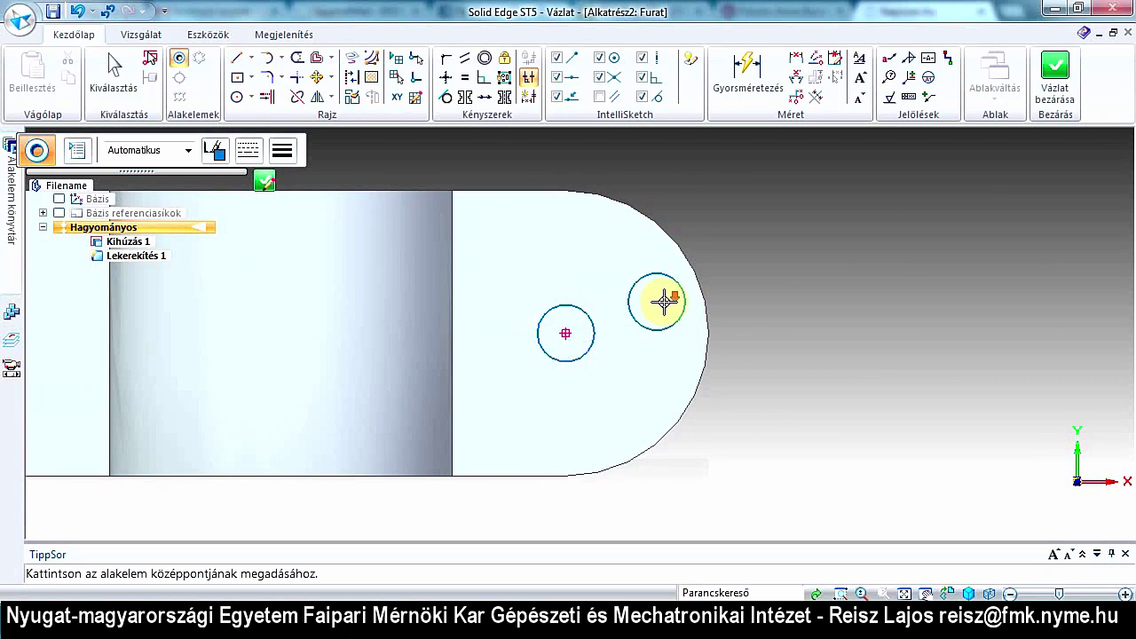
scroll(665, 299, "up", 2)
scroll(665, 299, "down", 4)
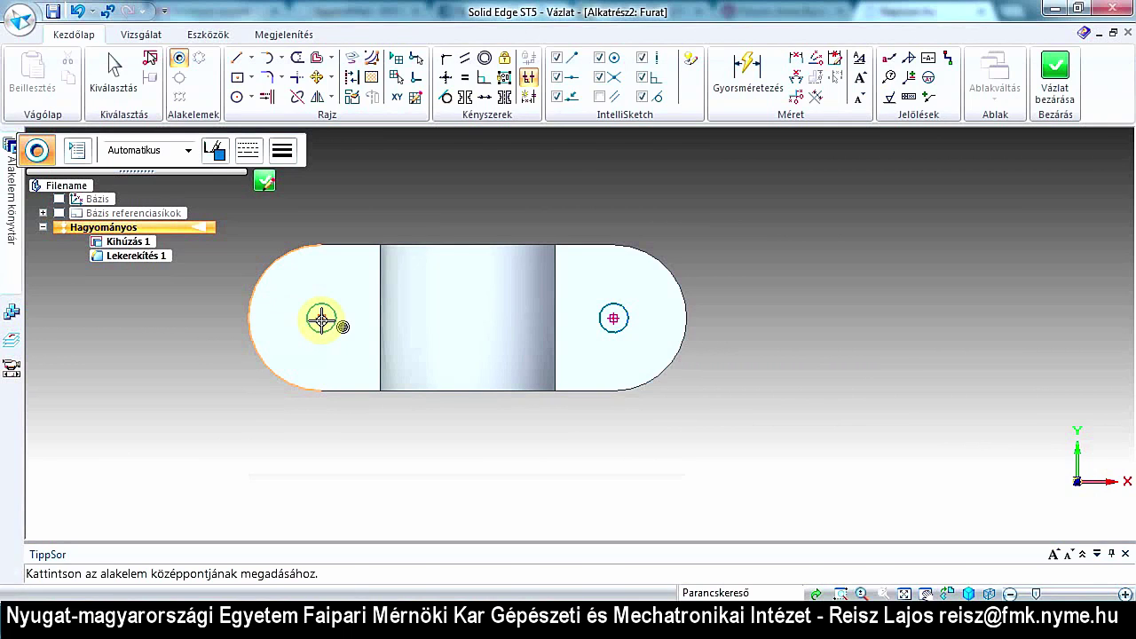
left_click(321, 319)
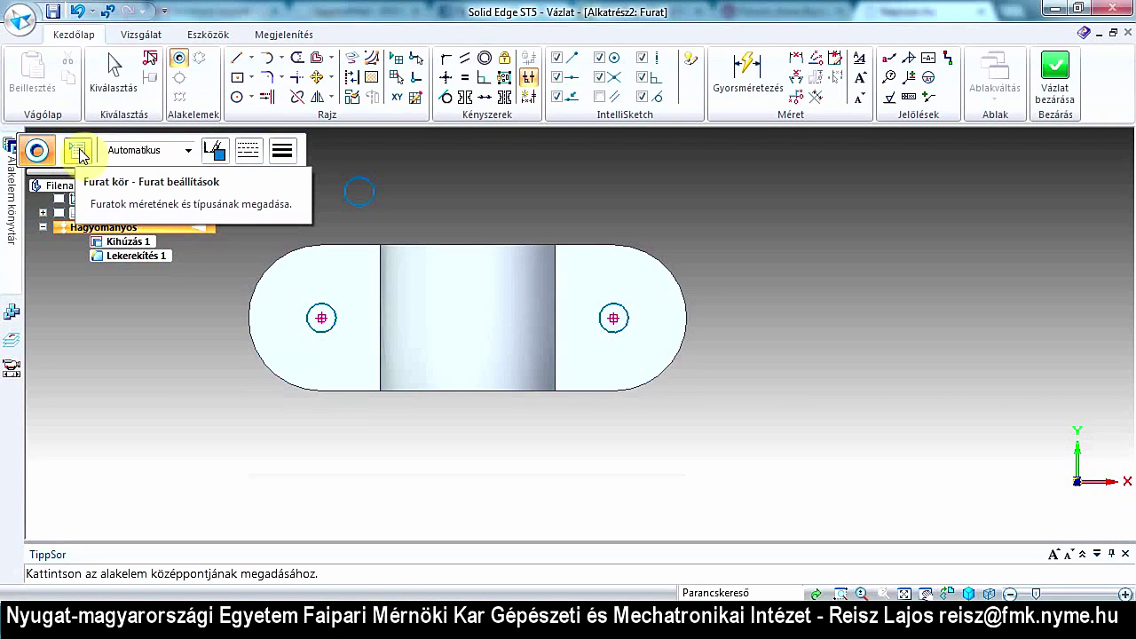
Step: Set the holes to Kúpos süllyesztett: 19 mm diameter, 34 mm countersink diameter at 90°
left_click(80, 153)
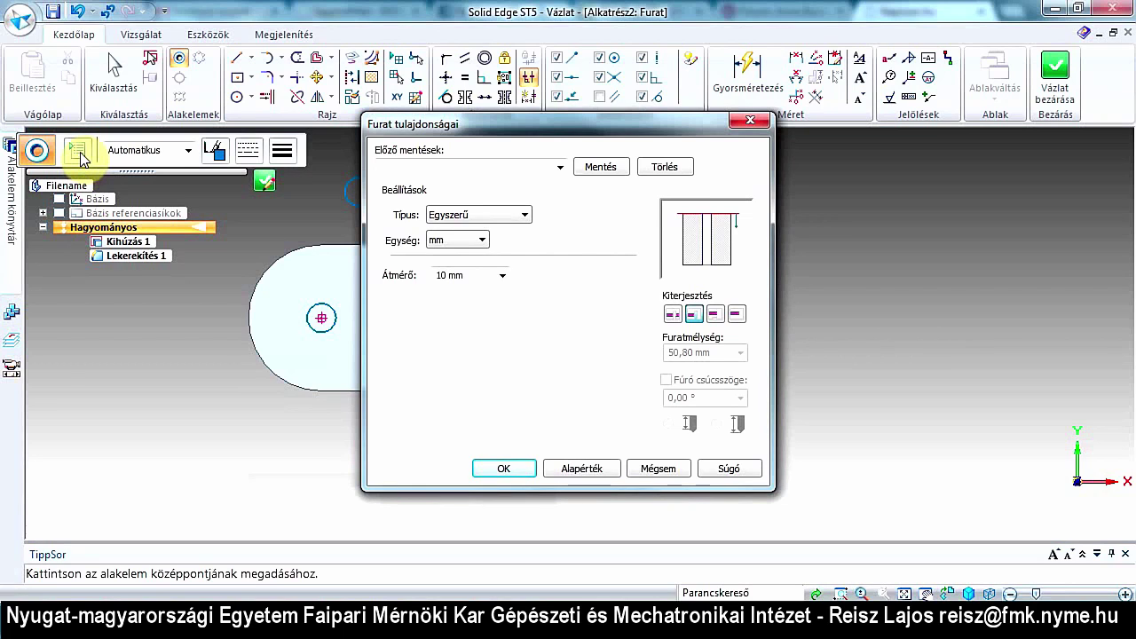
left_click(525, 216)
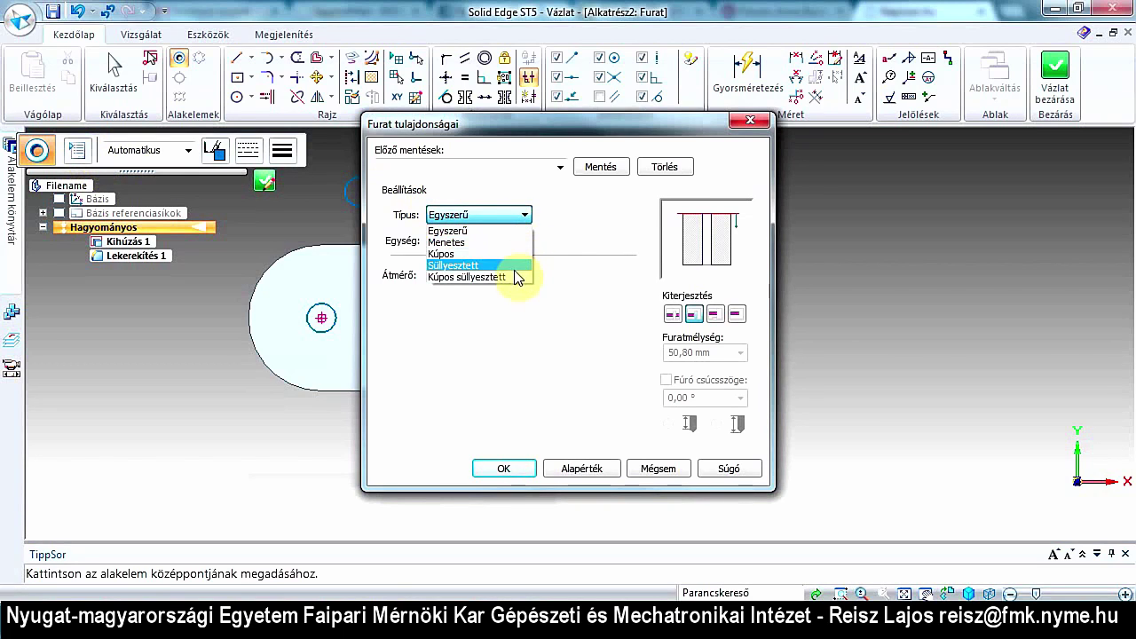
left_click(517, 278)
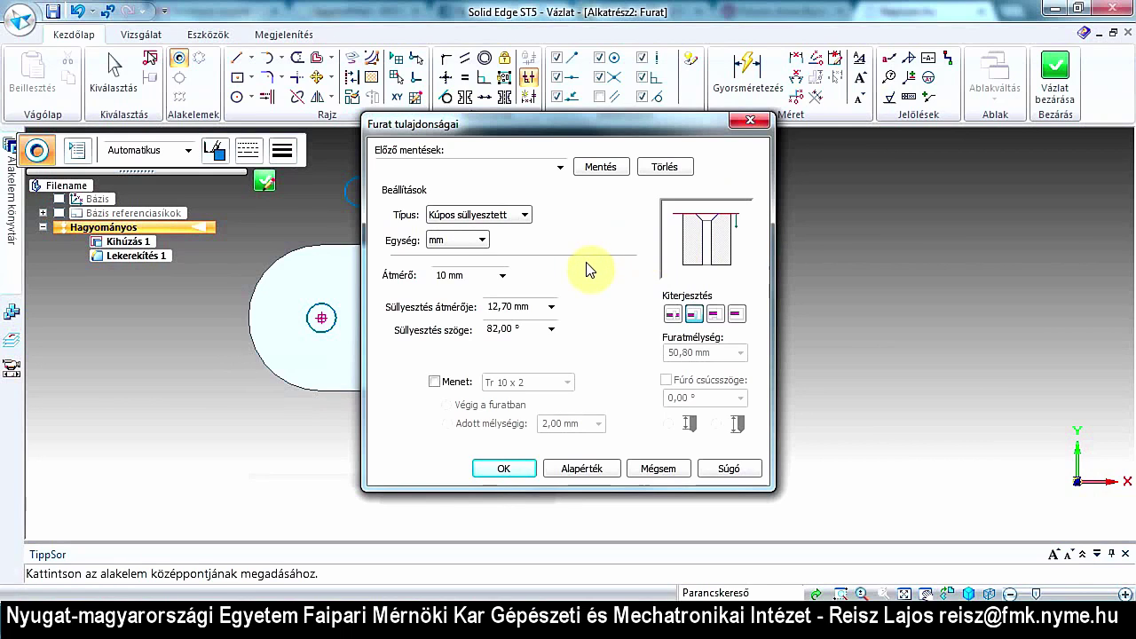
left_click(479, 276)
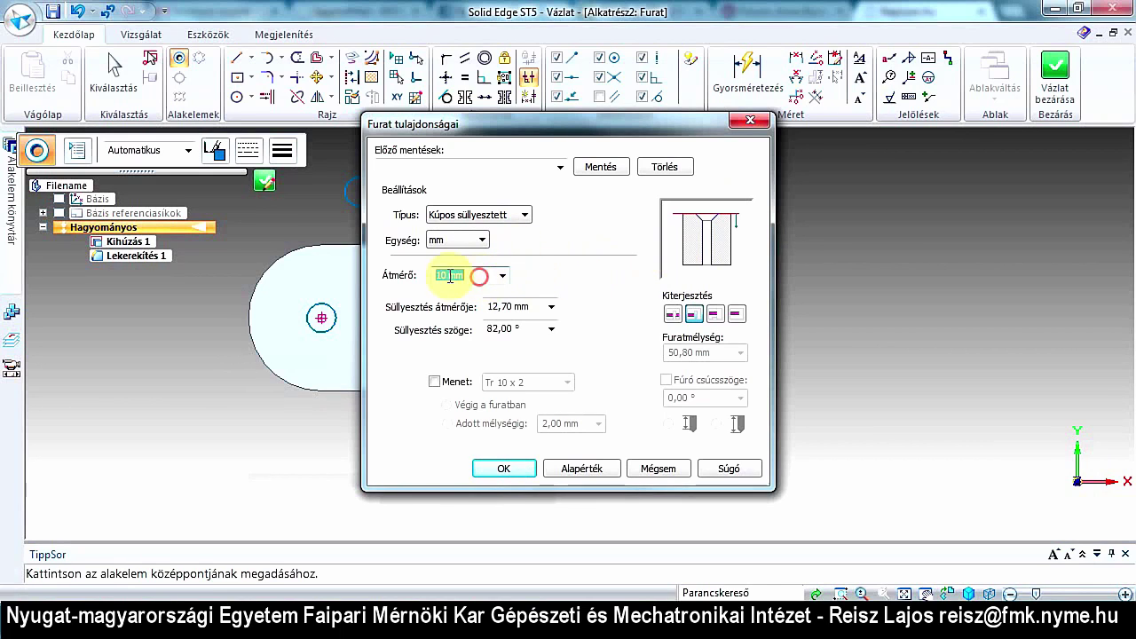
type("19")
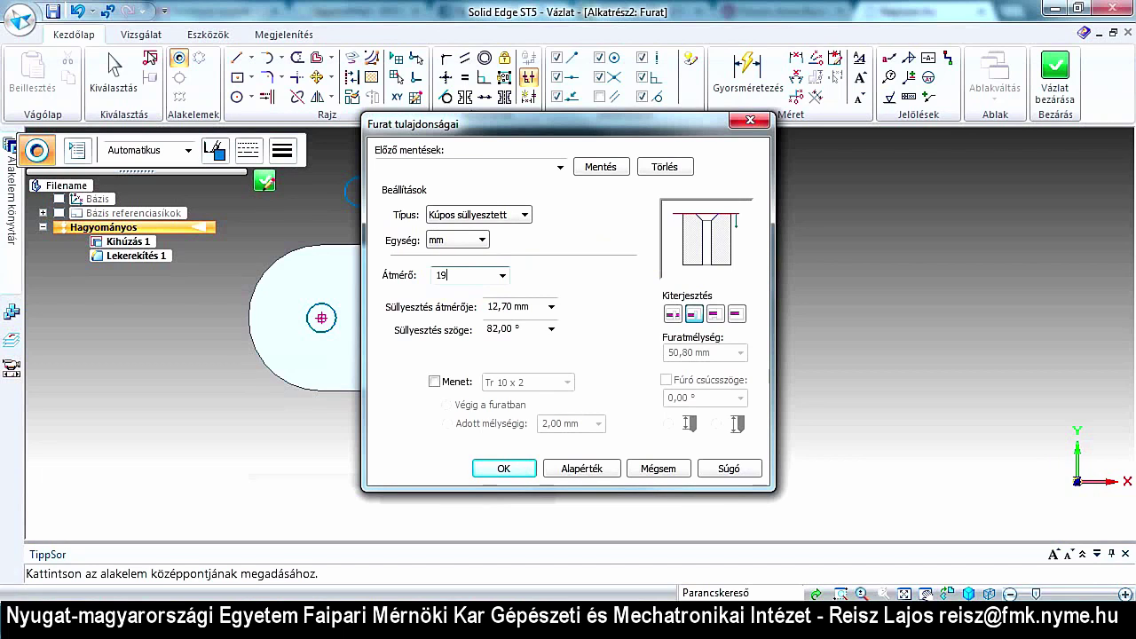
double_click(520, 306)
type("34")
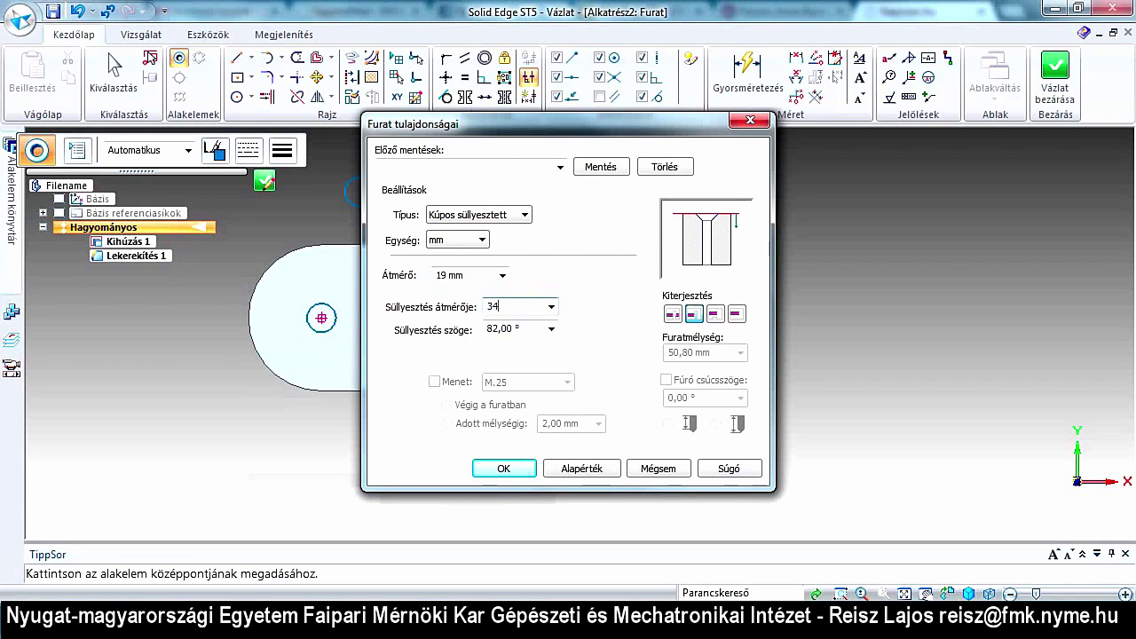
key("Tab")
left_click(552, 331)
type("90")
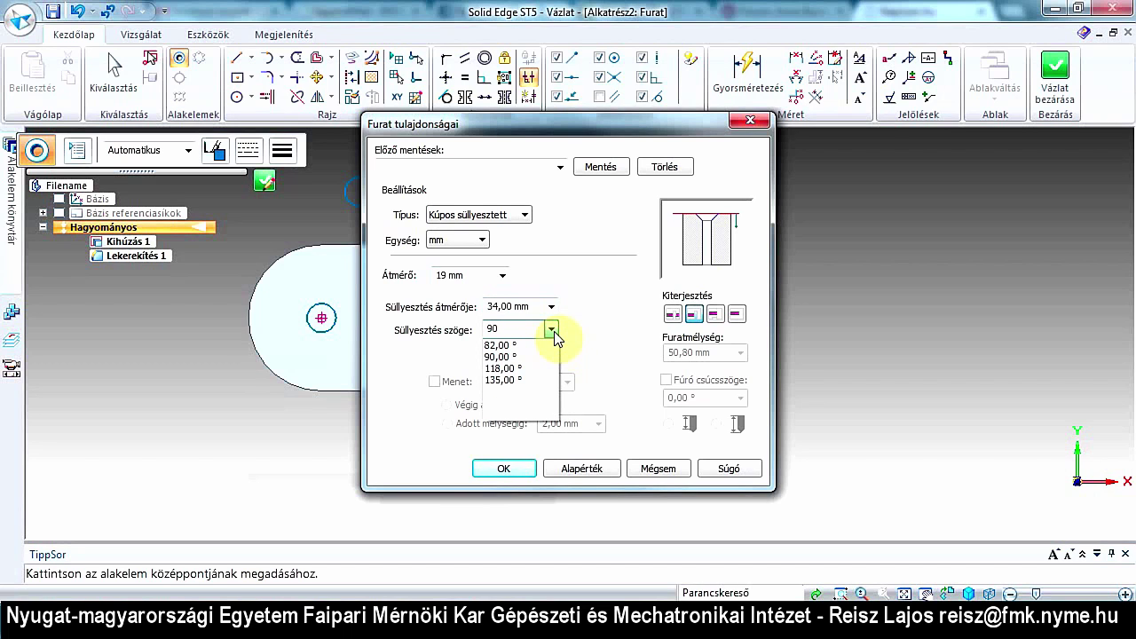
key("Return")
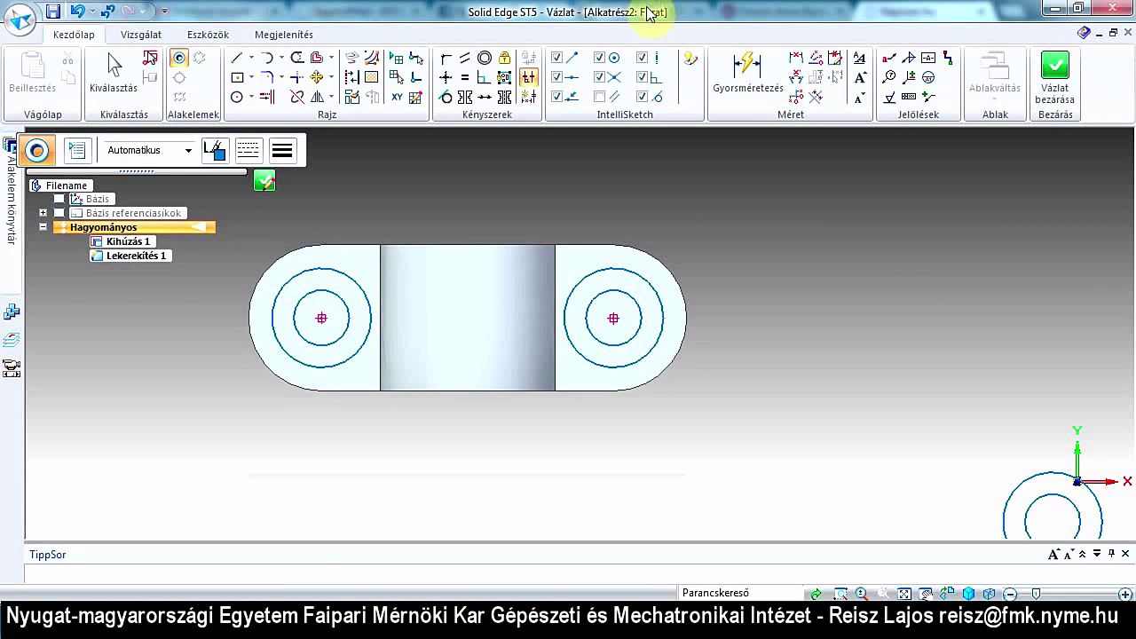
Step: Change the hole extent to Mindenen keresztül (Through All) and accept with OK
left_click(78, 152)
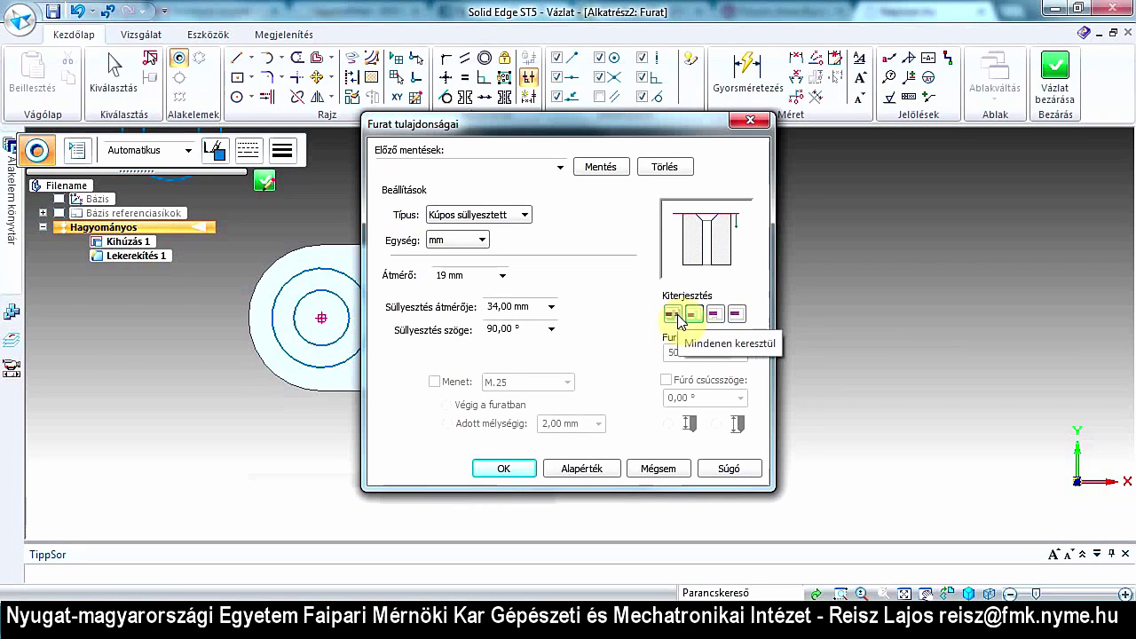
left_click(675, 315)
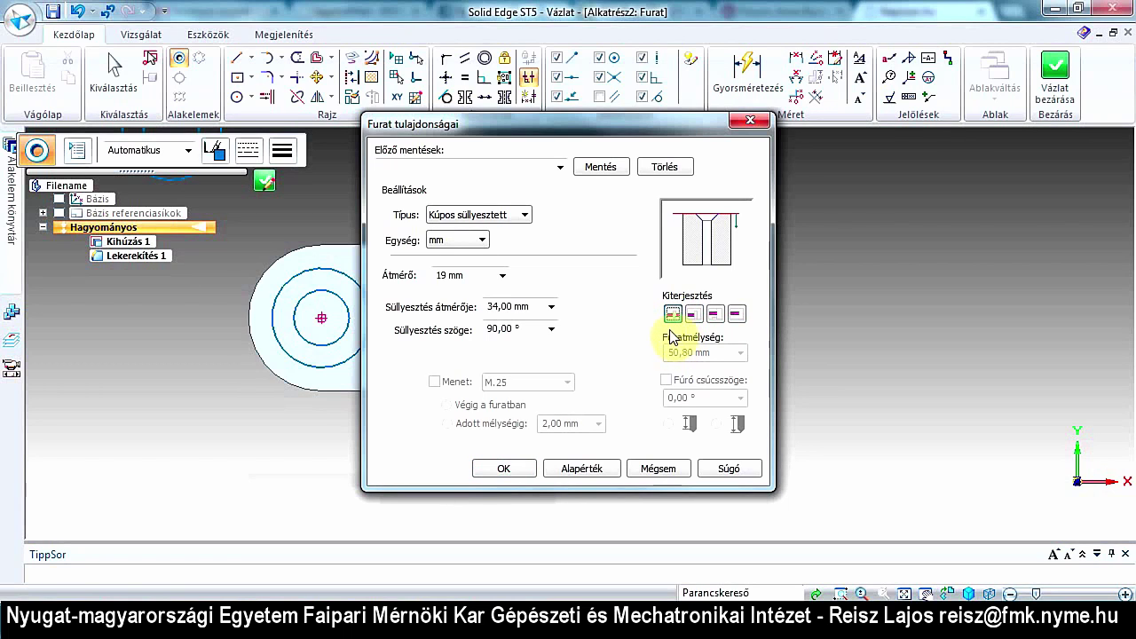
left_click(505, 470)
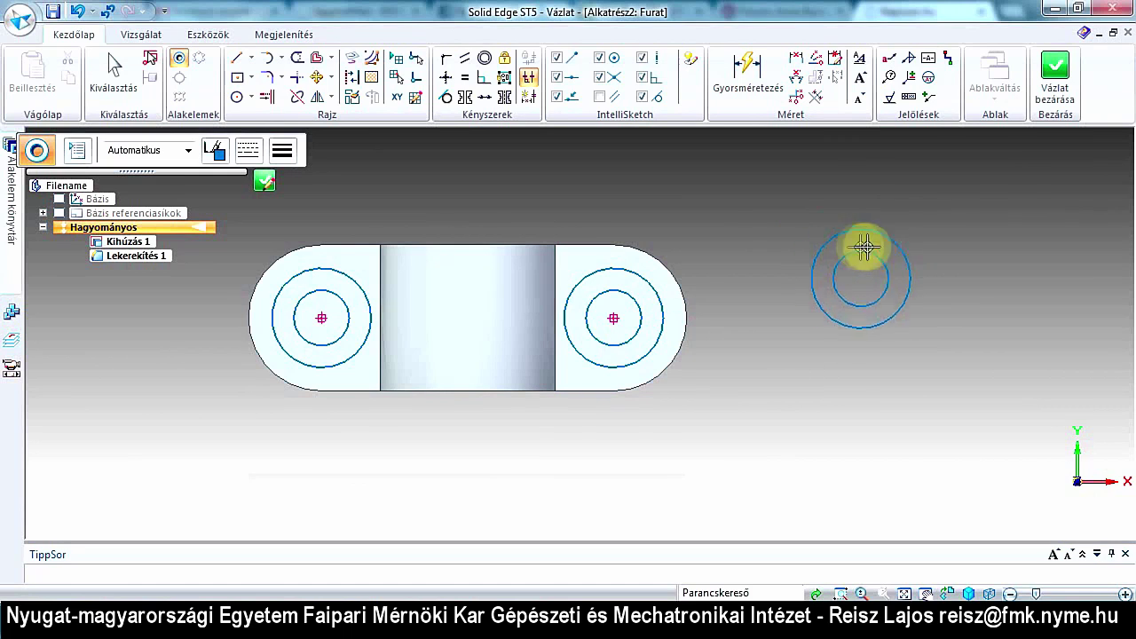
Step: Close the hole sketch, accept the direction into the base, and finish Furat 1
left_click(1057, 85)
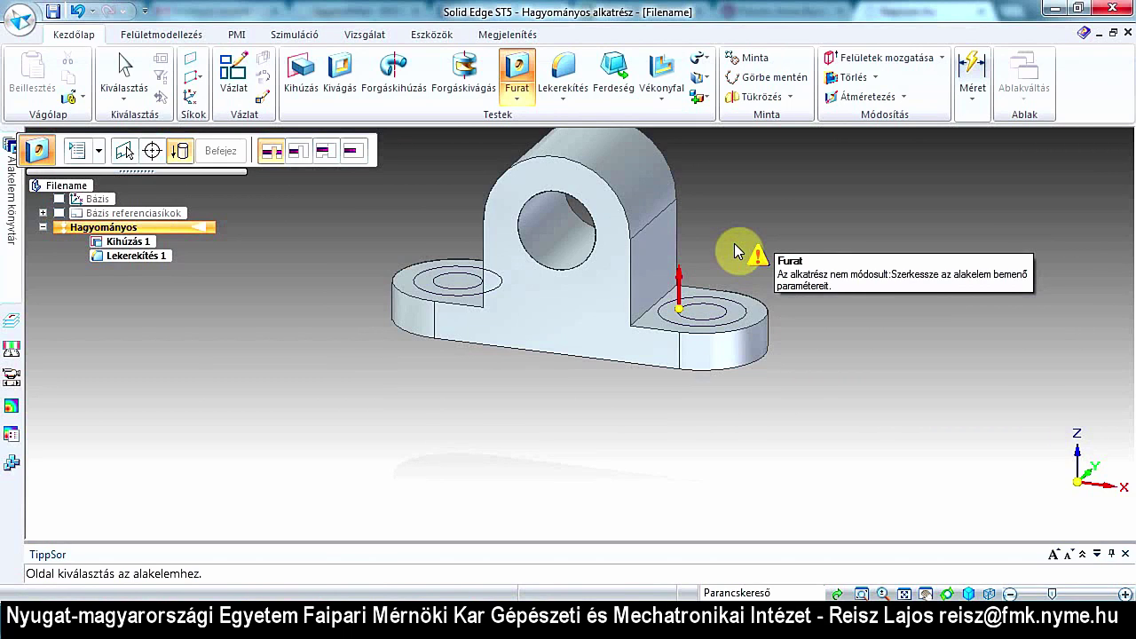
left_click(737, 385)
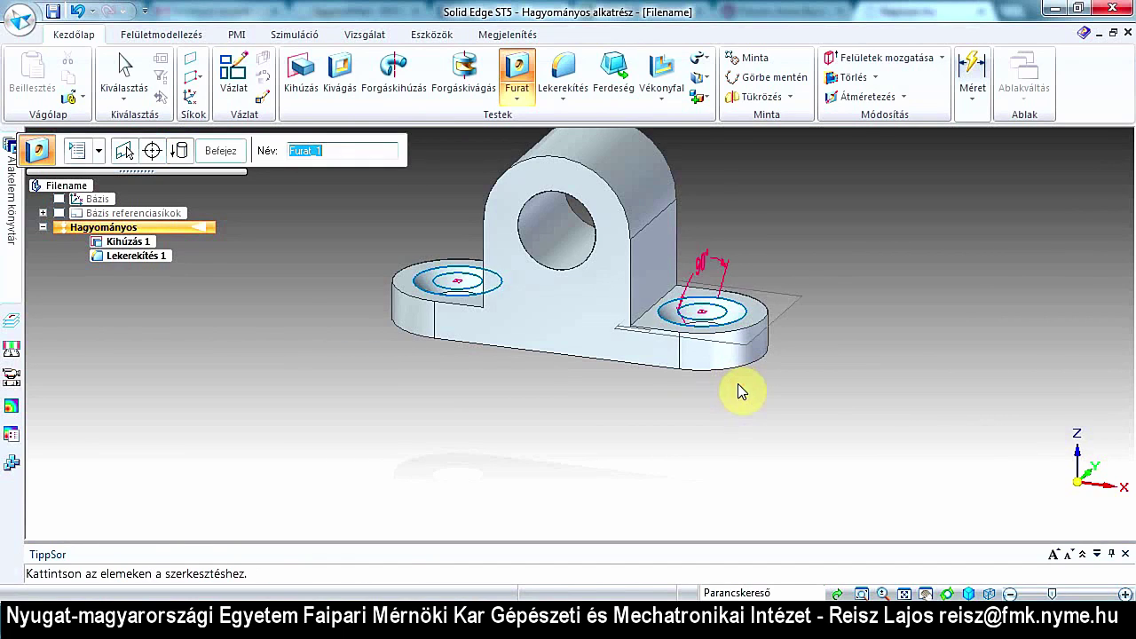
left_click(228, 157)
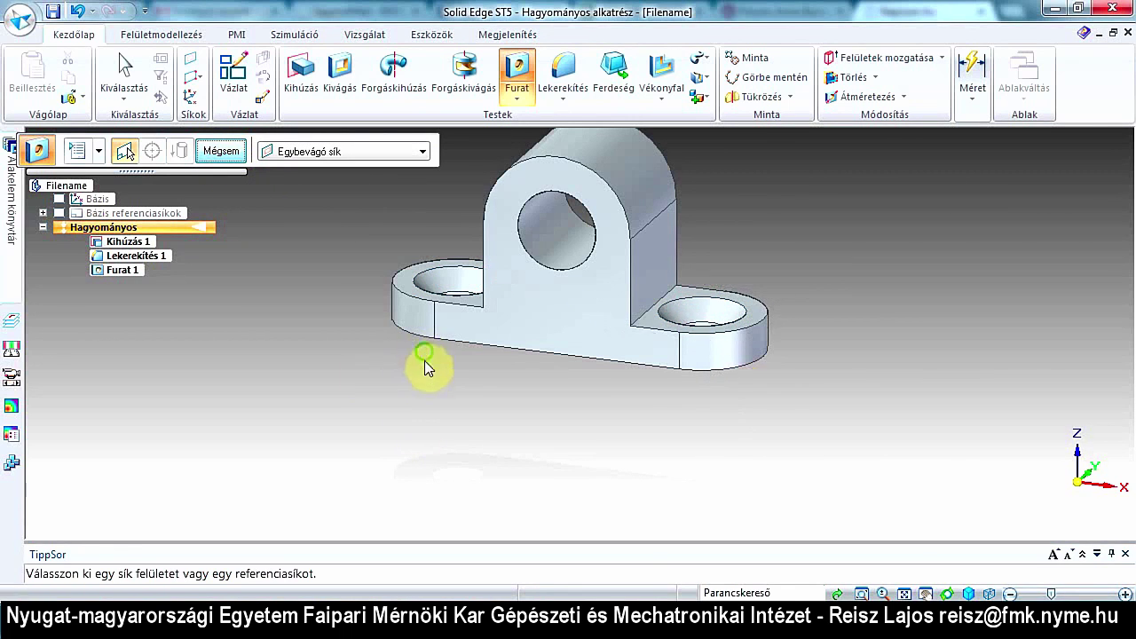
Step: Orbit the bracket and start a Kivágás (cut) feature
mouse_move(426, 362)
middle_mouse_down()
mouse_move(403, 472)
mouse_move(452, 346)
mouse_move(432, 329)
mouse_move(362, 330)
mouse_move(432, 317)
middle_mouse_up()
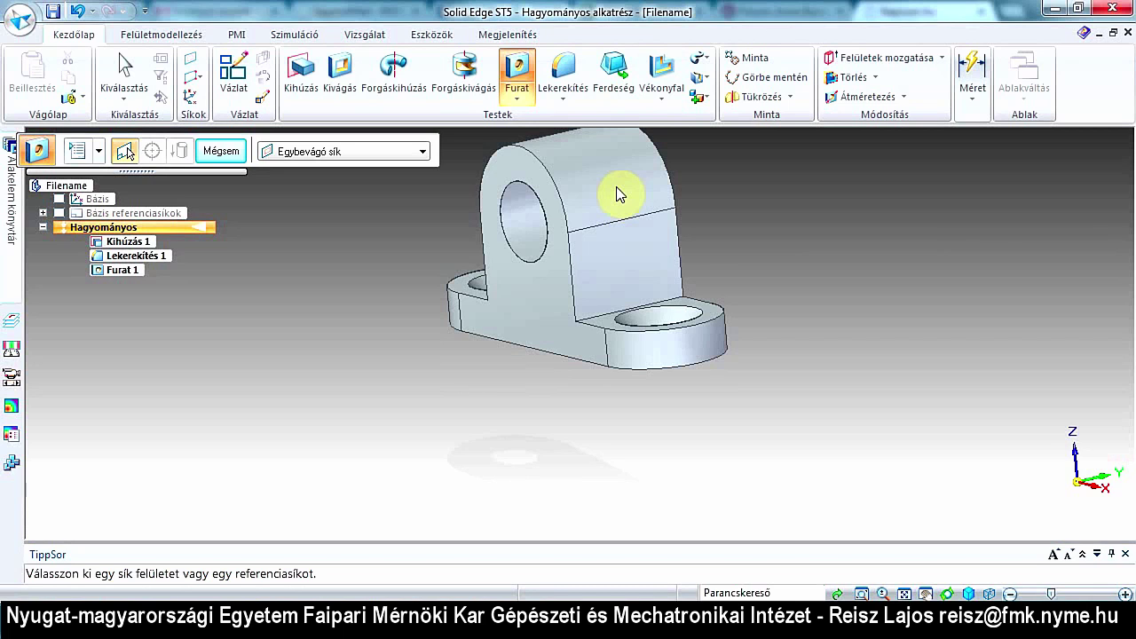
left_click(647, 276)
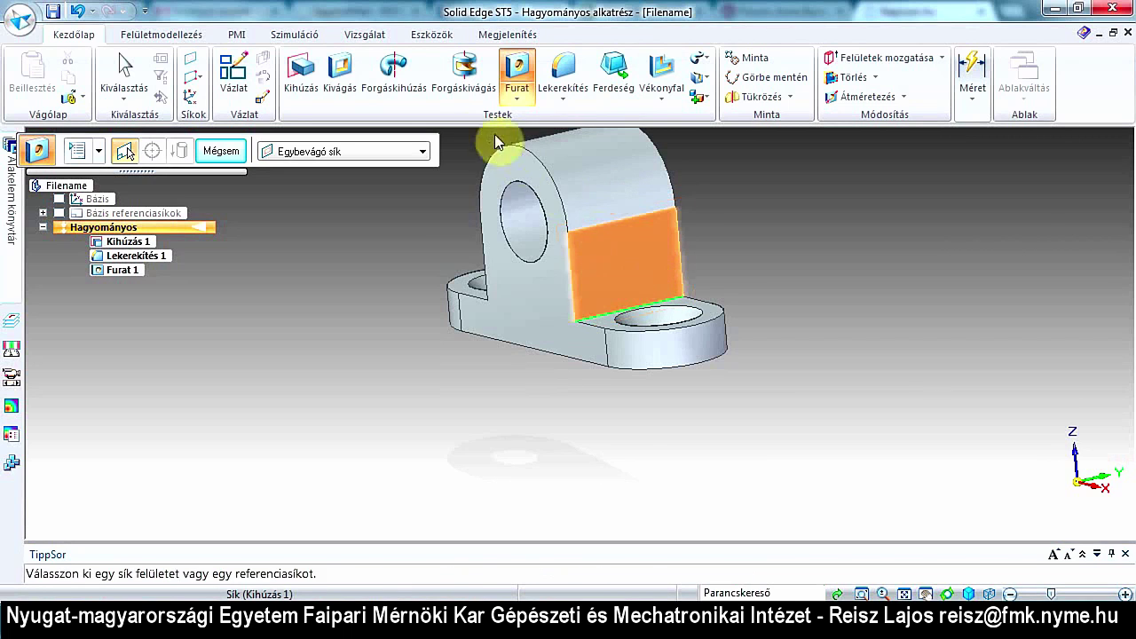
left_click(346, 78)
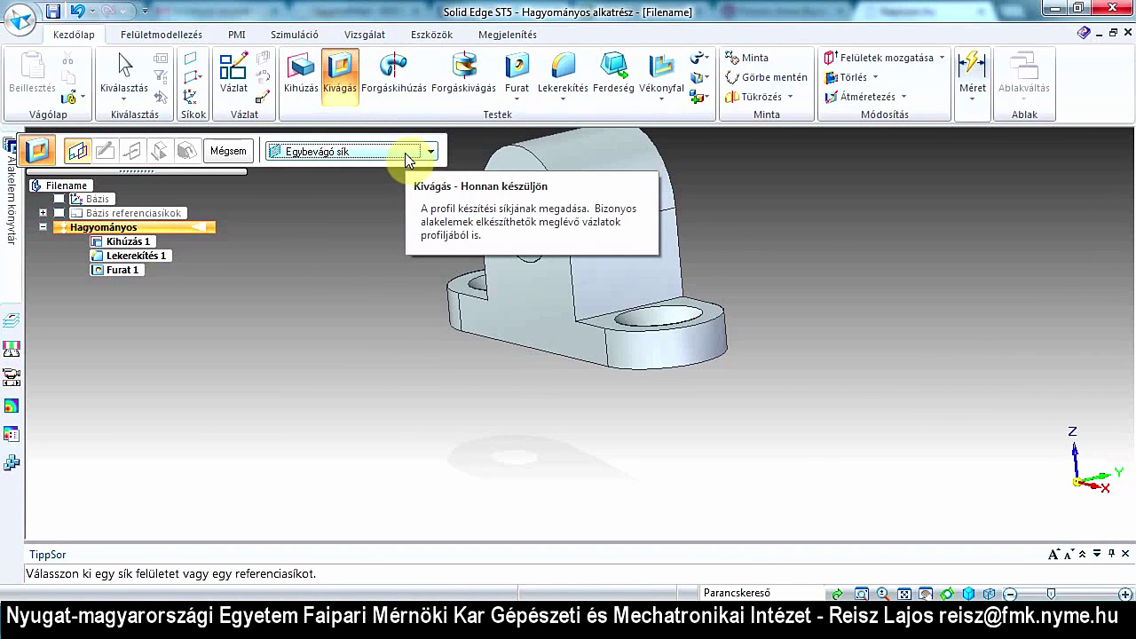
Step: Create a Párhuzamos sík plane 20 mm from the base's bottom face for the cut sketch
left_click(409, 153)
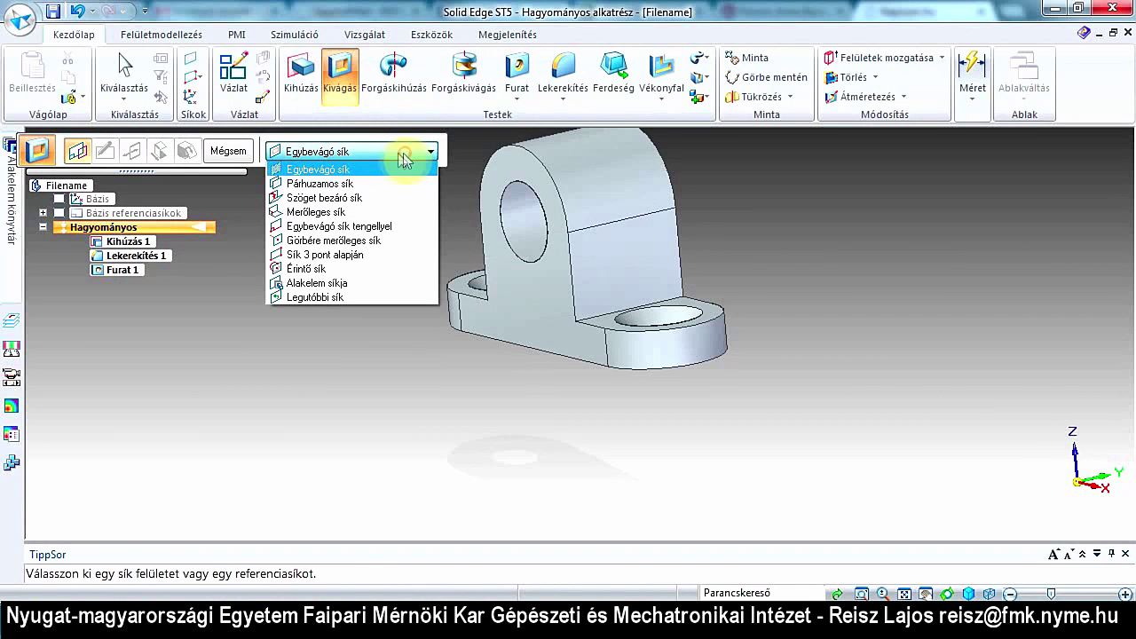
left_click(366, 185)
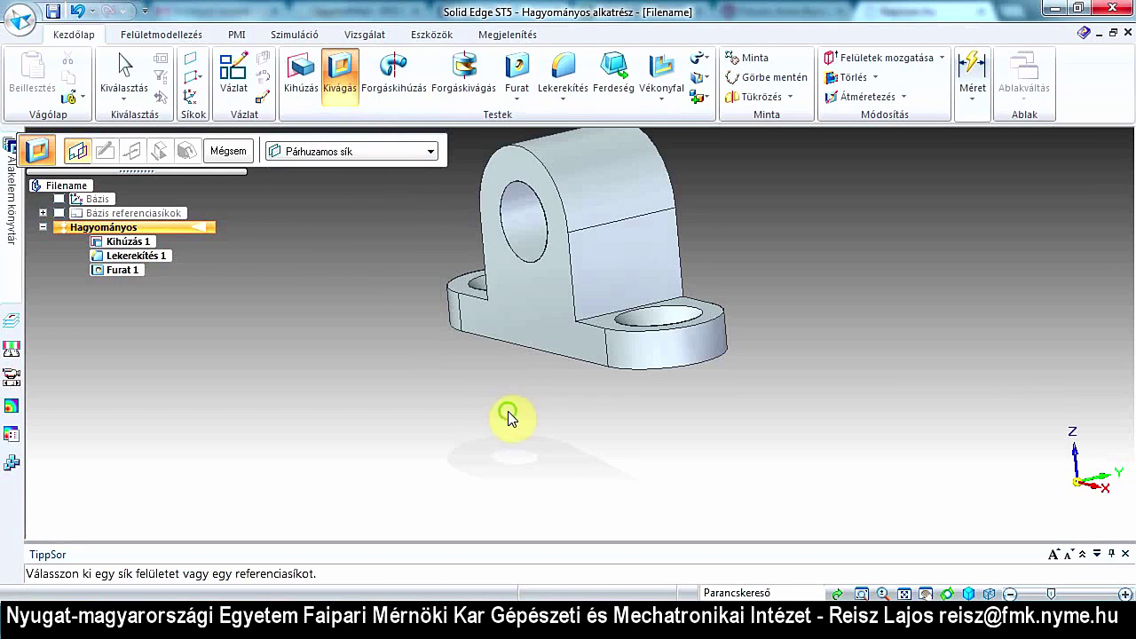
mouse_move(507, 414)
middle_mouse_down()
mouse_move(491, 366)
mouse_move(593, 346)
middle_mouse_up()
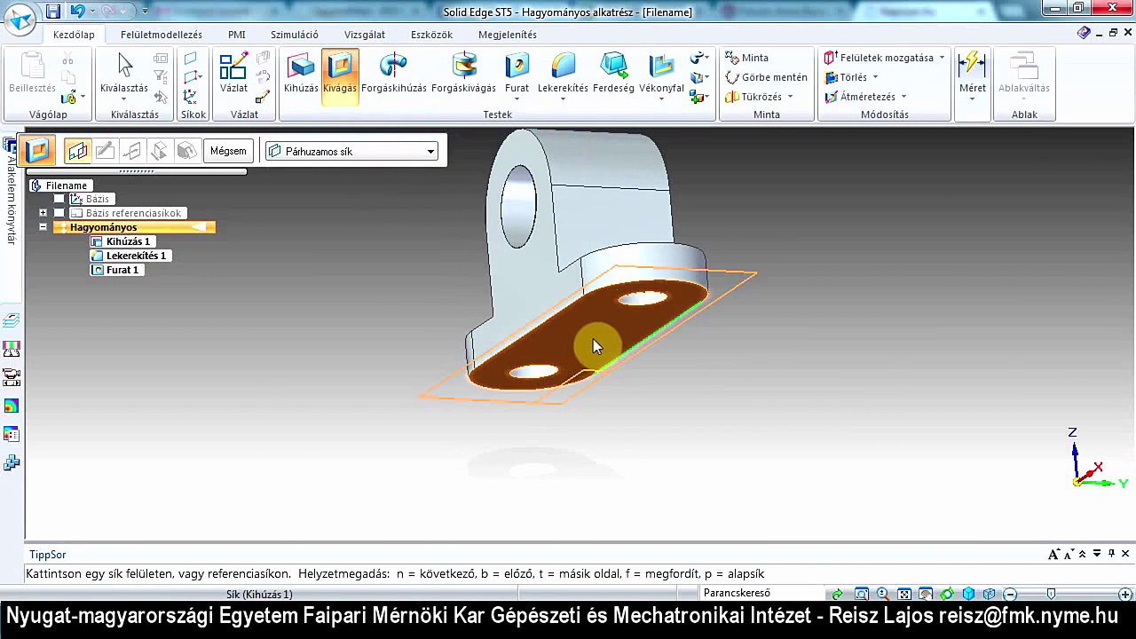
left_click(593, 338)
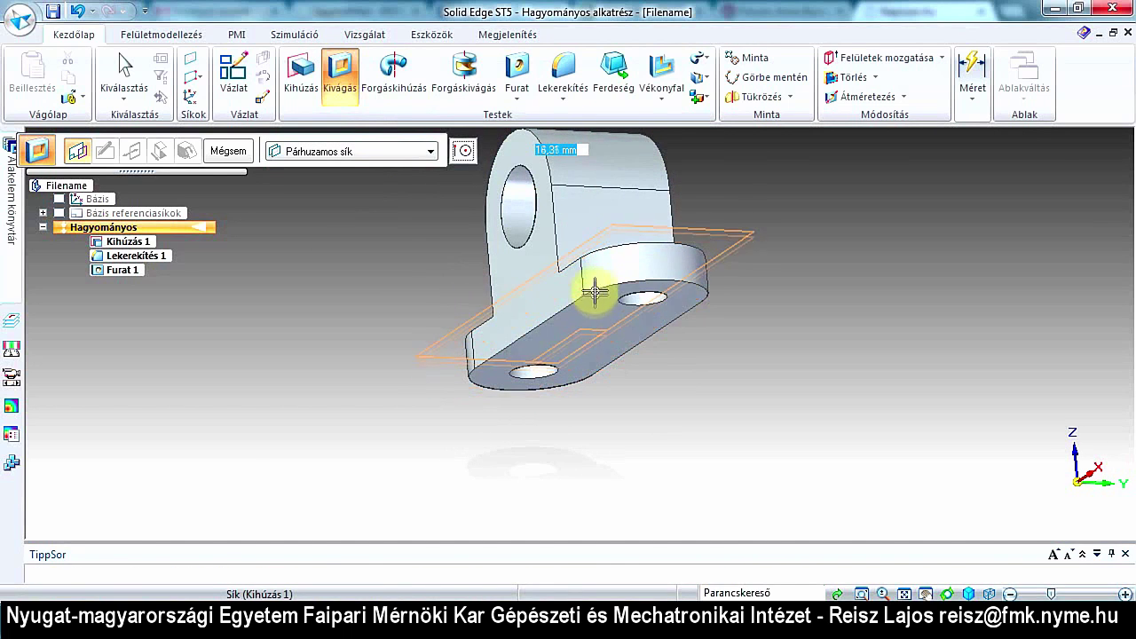
type("20")
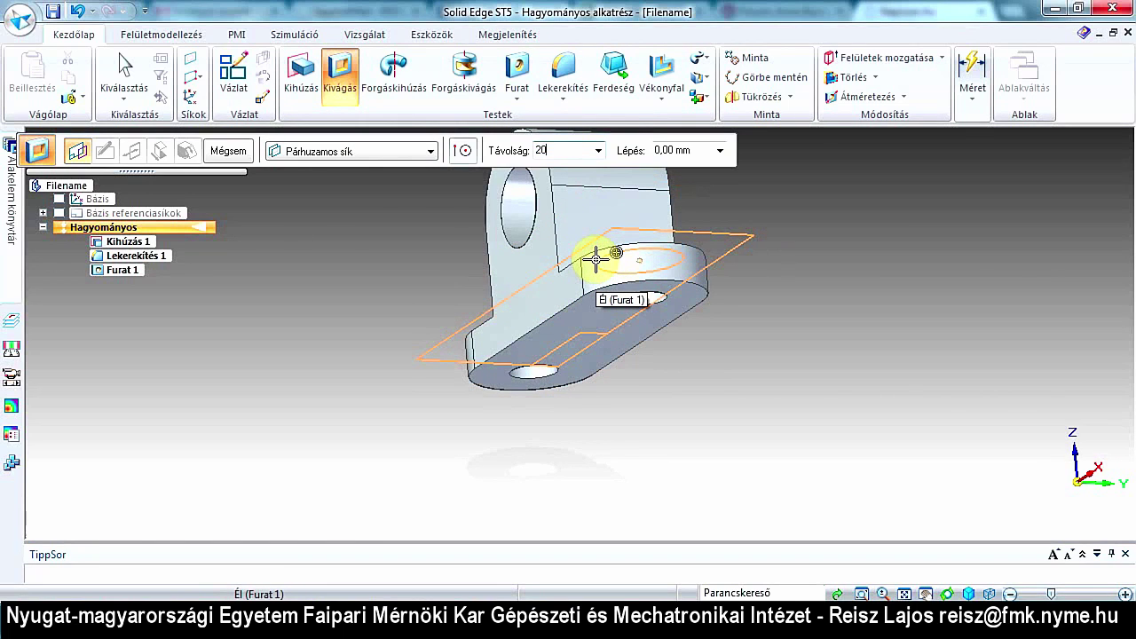
key("Tab")
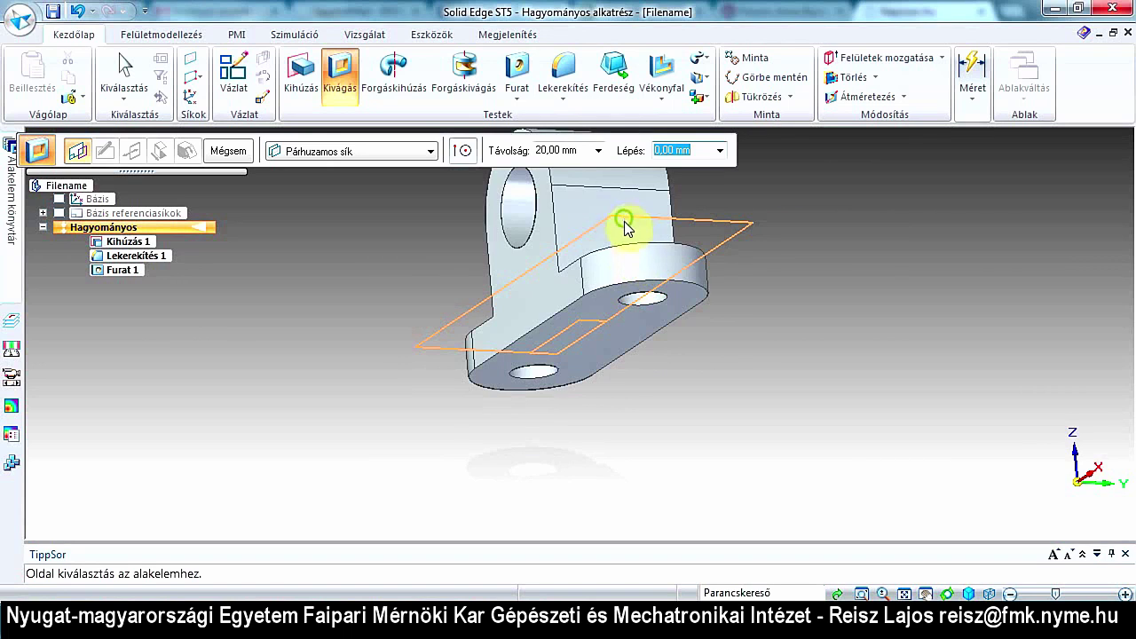
middle_click_drag(628, 223, 633, 280)
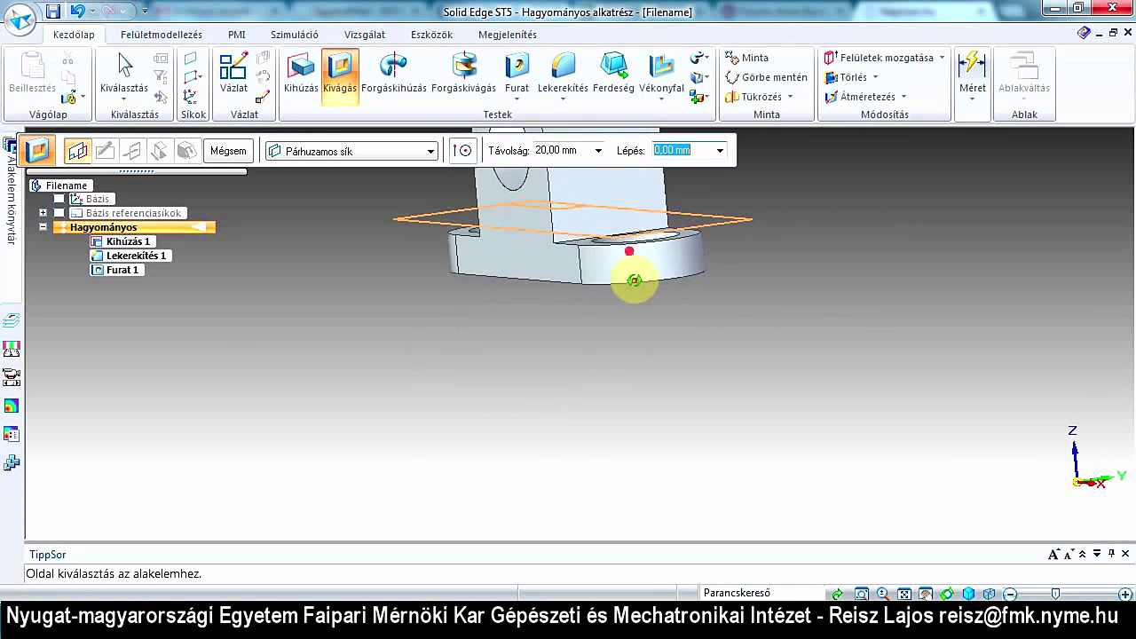
left_click(678, 214)
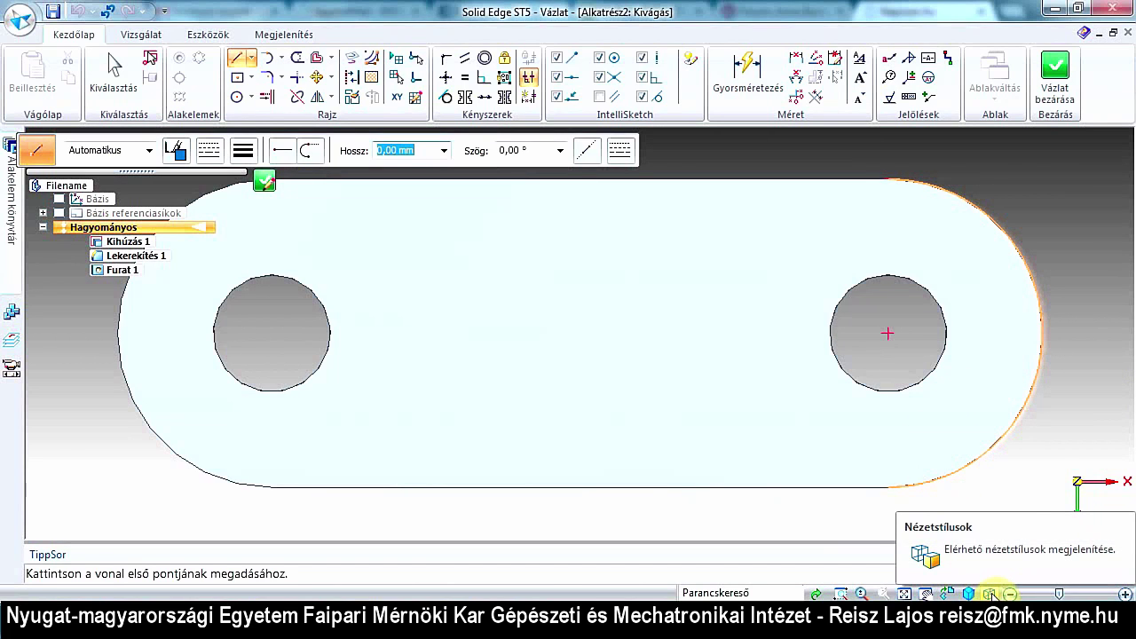
Step: Switch the bracket to wireframe display and zoom the view in and out
left_click(991, 593)
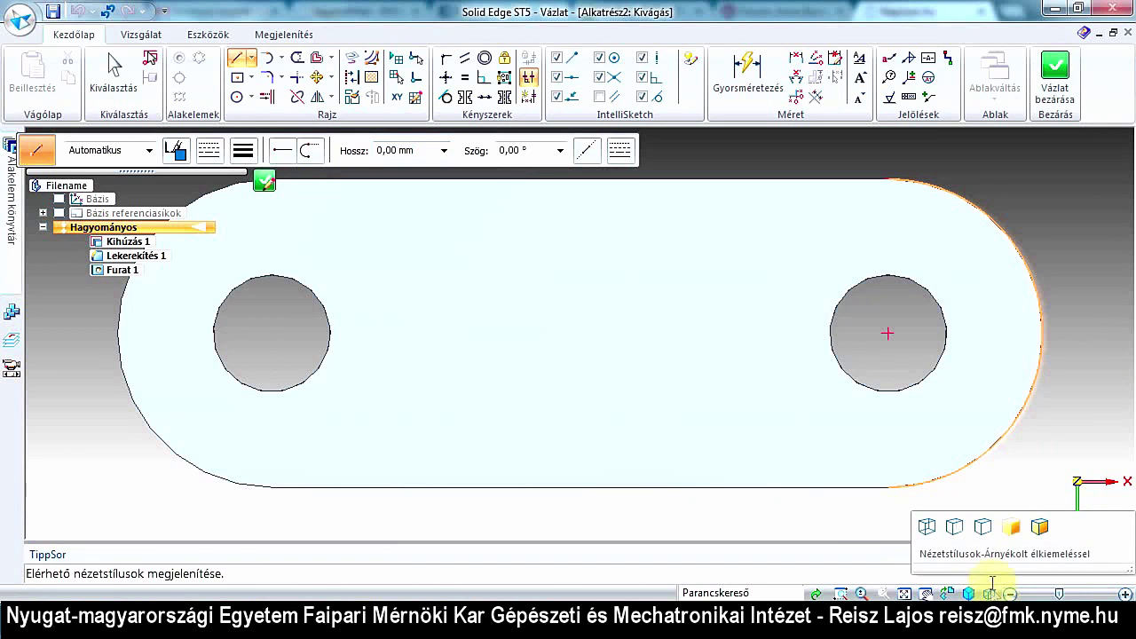
left_click(930, 530)
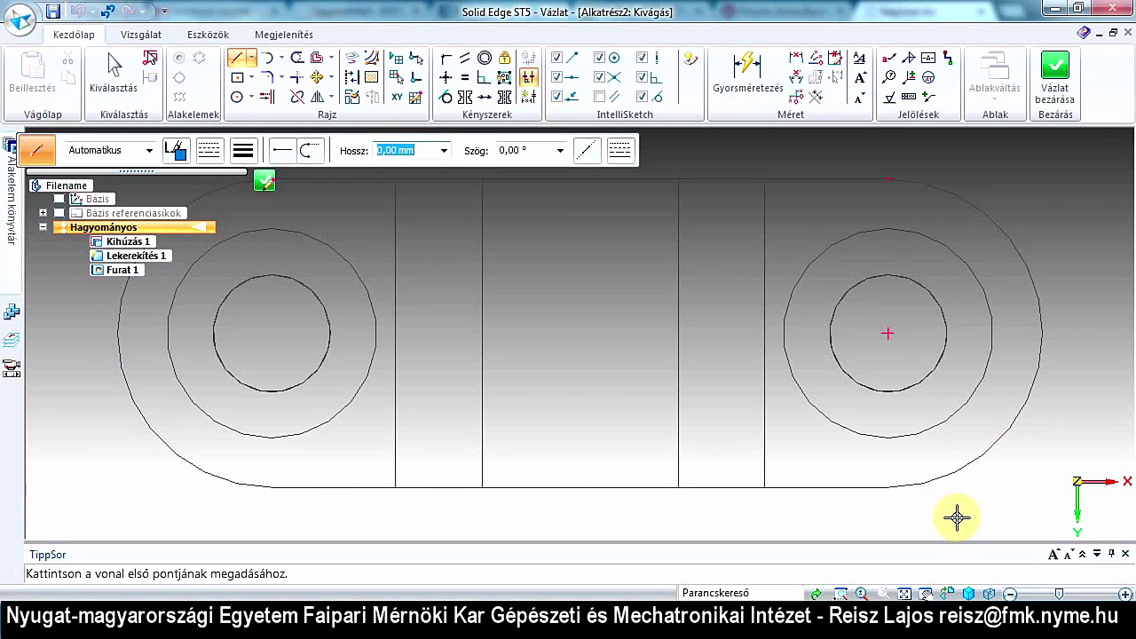
scroll(956, 519, "down", 1)
scroll(956, 518, "down", 2)
scroll(760, 359, "up", 1)
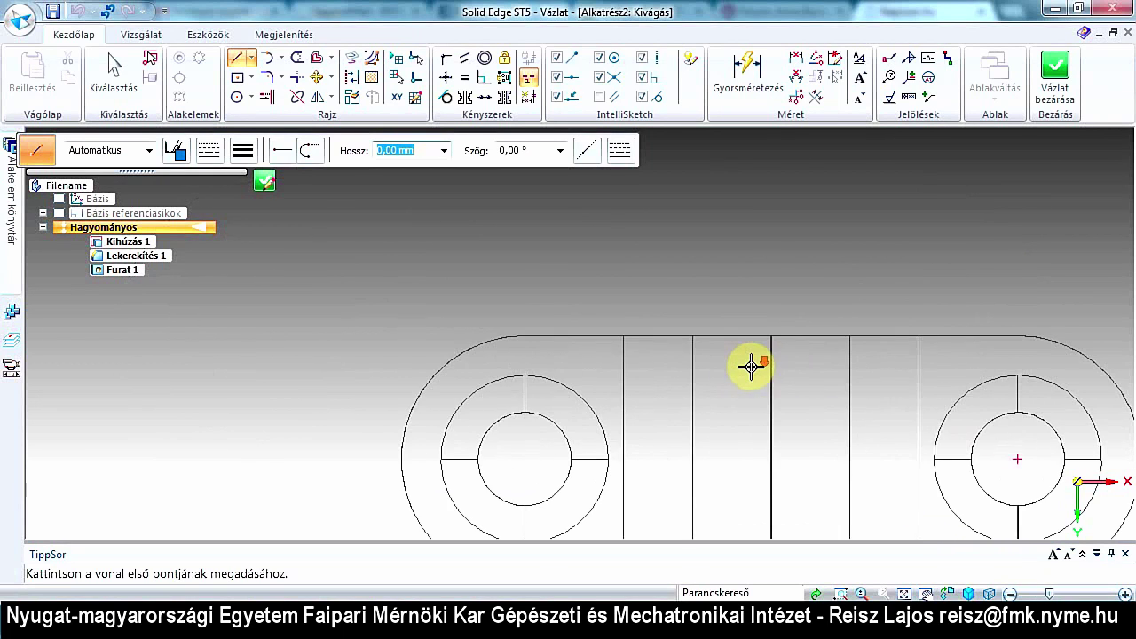
scroll(764, 364, "down", 3)
scroll(778, 399, "up", 3)
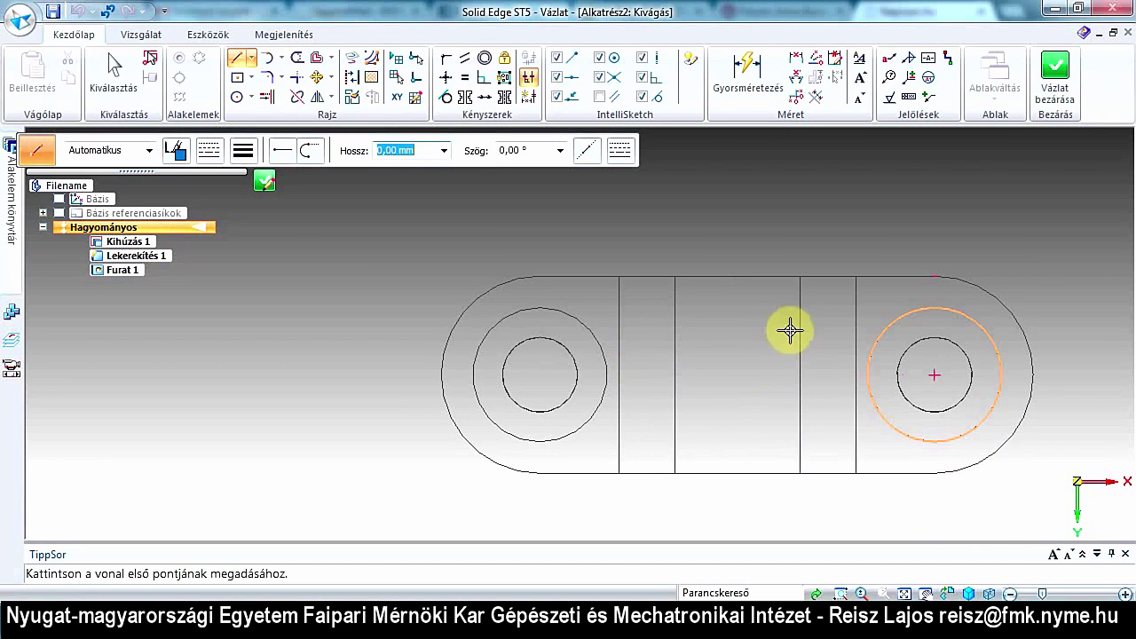
Step: Show the bracket shaded with visible edges and orbit it to inspect the lugs and base
middle_click_drag(768, 317, 696, 446)
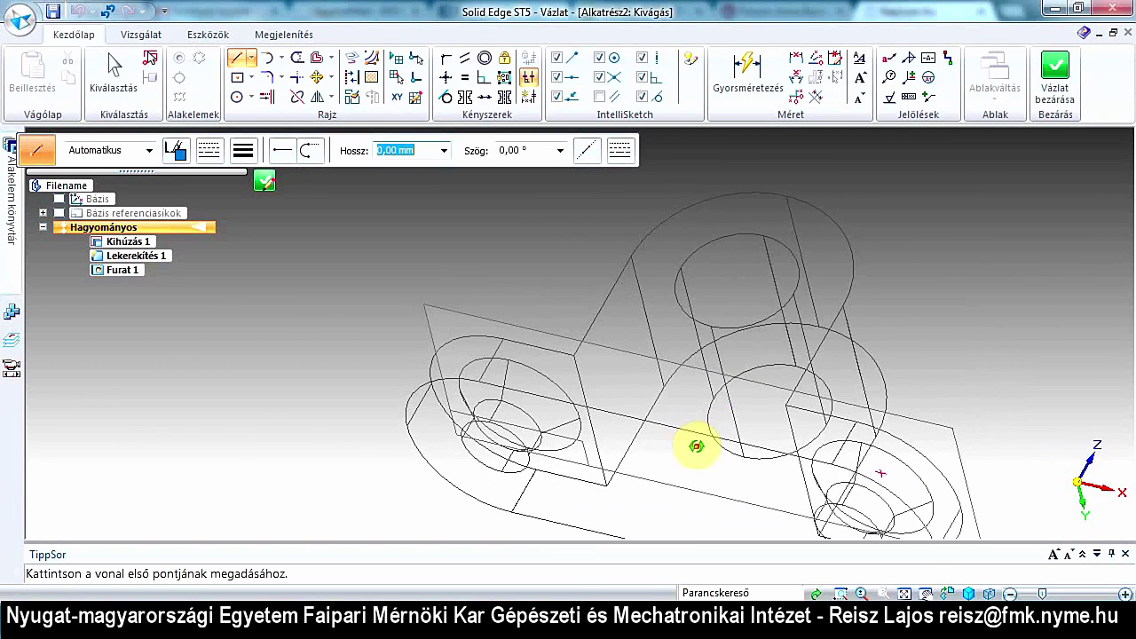
left_click(969, 593)
left_click(1039, 530)
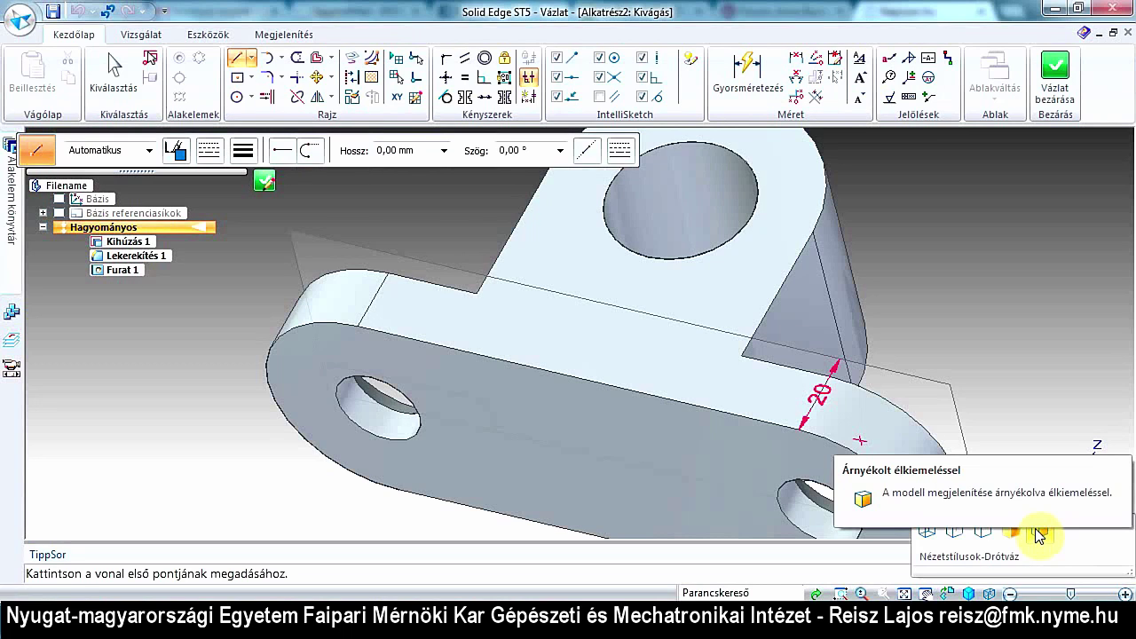
left_click(1039, 531)
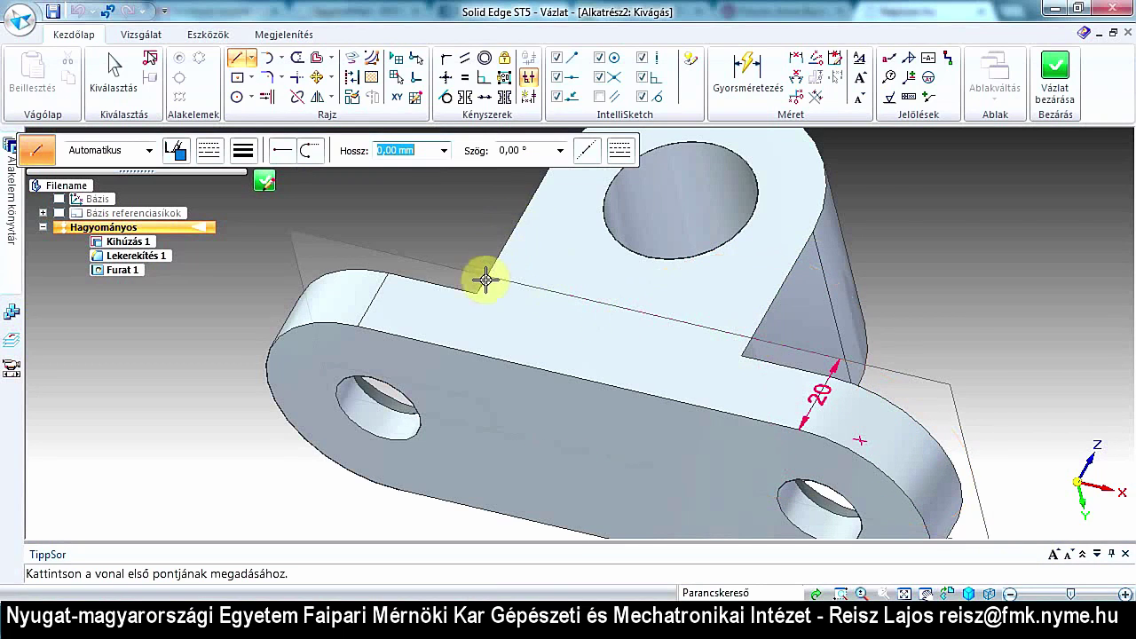
mouse_move(514, 320)
middle_mouse_down()
mouse_move(515, 302)
mouse_move(693, 409)
middle_mouse_up()
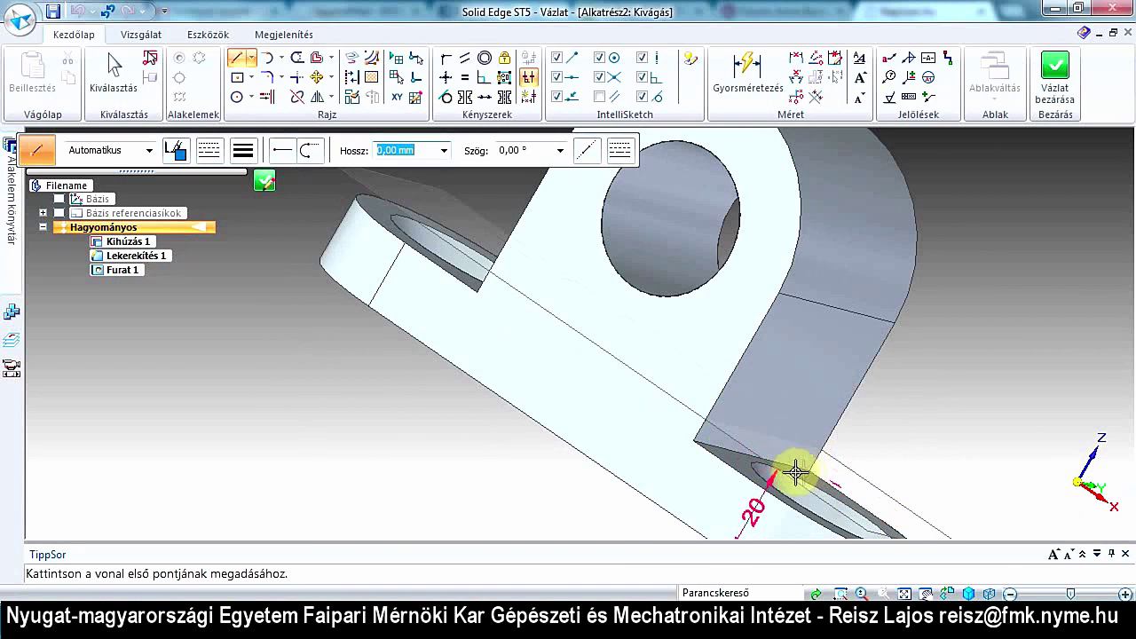
middle_click_drag(692, 551, 509, 344)
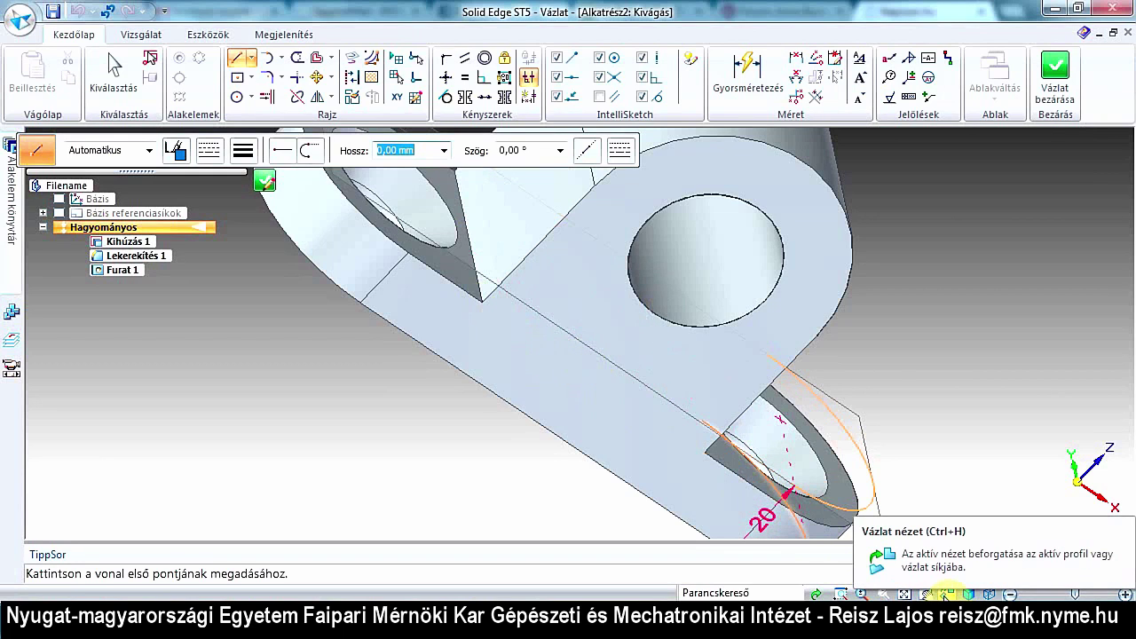
Step: Face the sketch plane, return to wireframe display, and pick Rectangle by Center
left_click(948, 593)
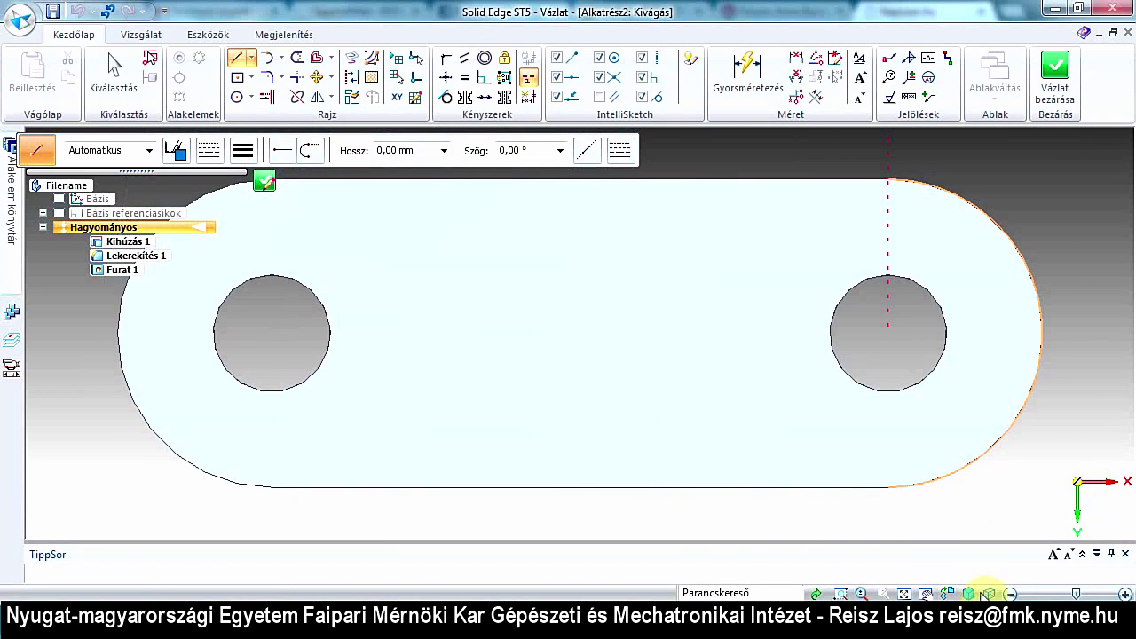
left_click(986, 593)
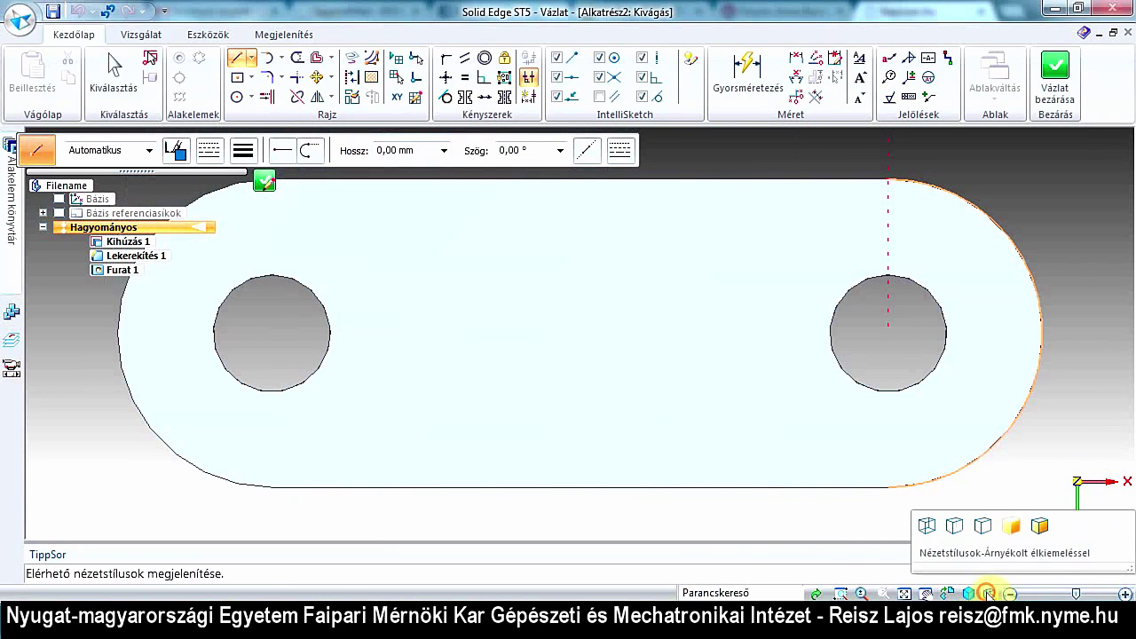
left_click(928, 530)
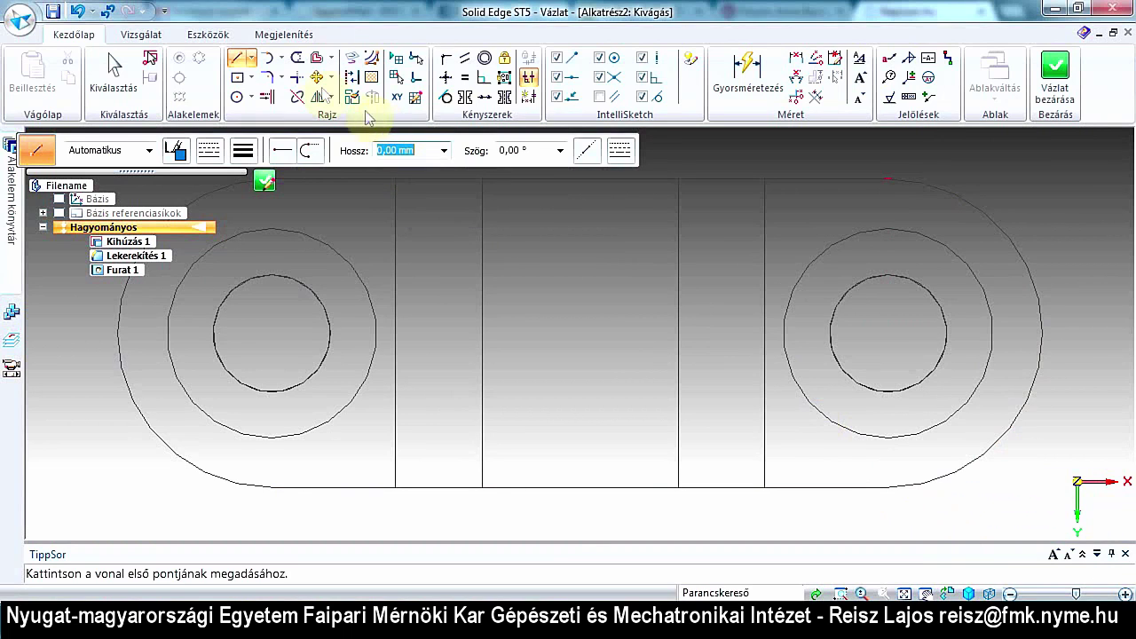
left_click(236, 80)
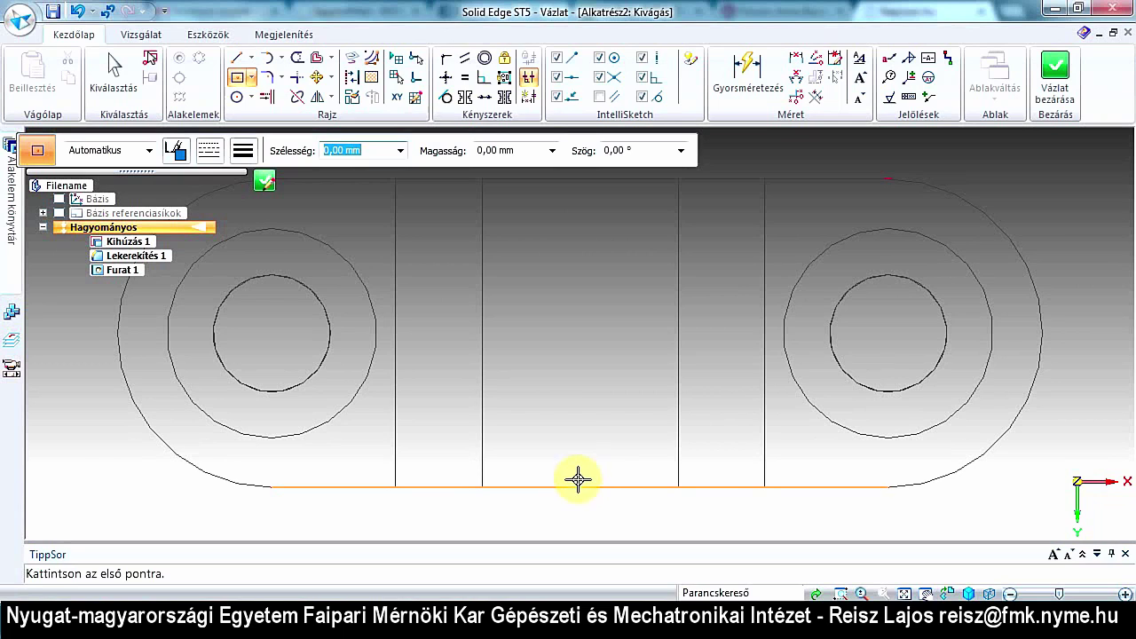
Step: Show the base reference planes and draw a 50 mm wide center rectangle at their crossing
left_click(59, 214)
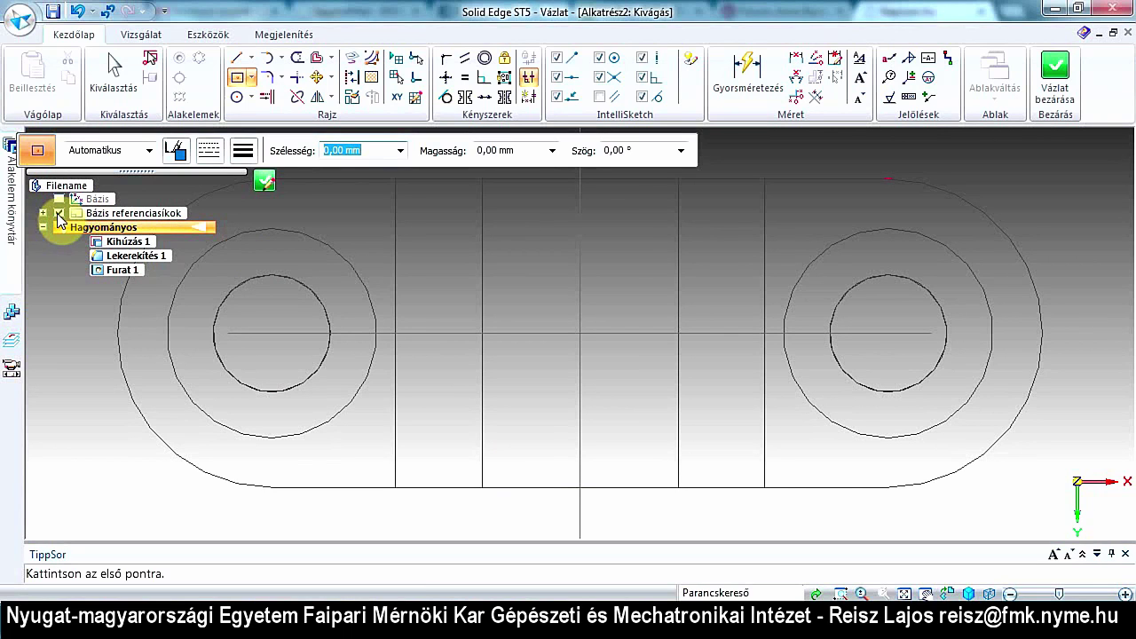
left_click(237, 78)
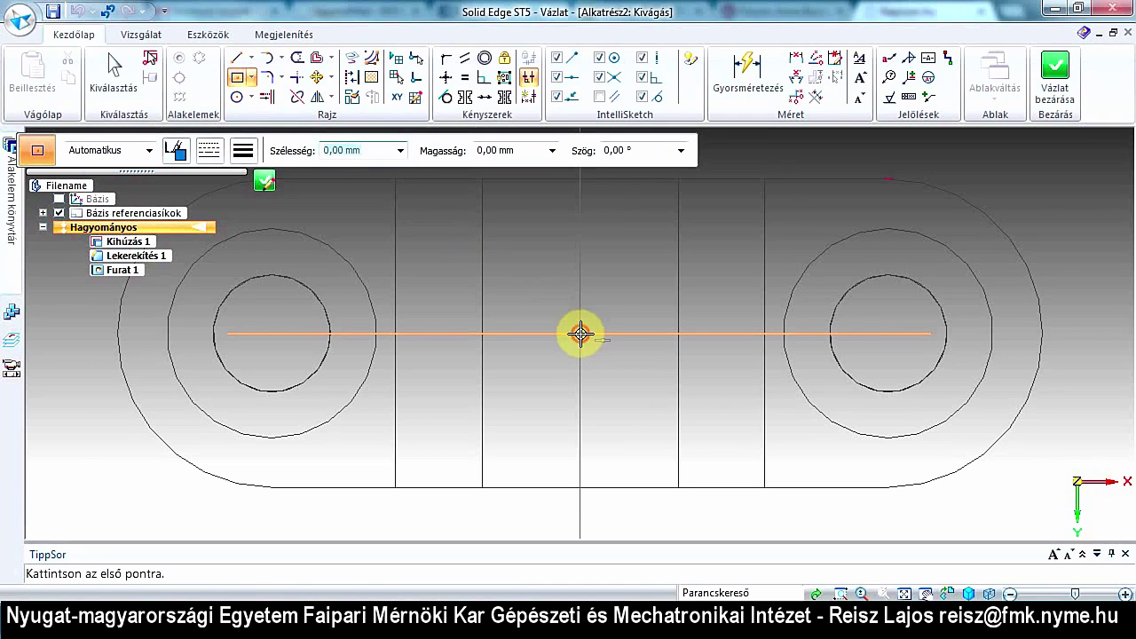
left_click(581, 334)
type("60")
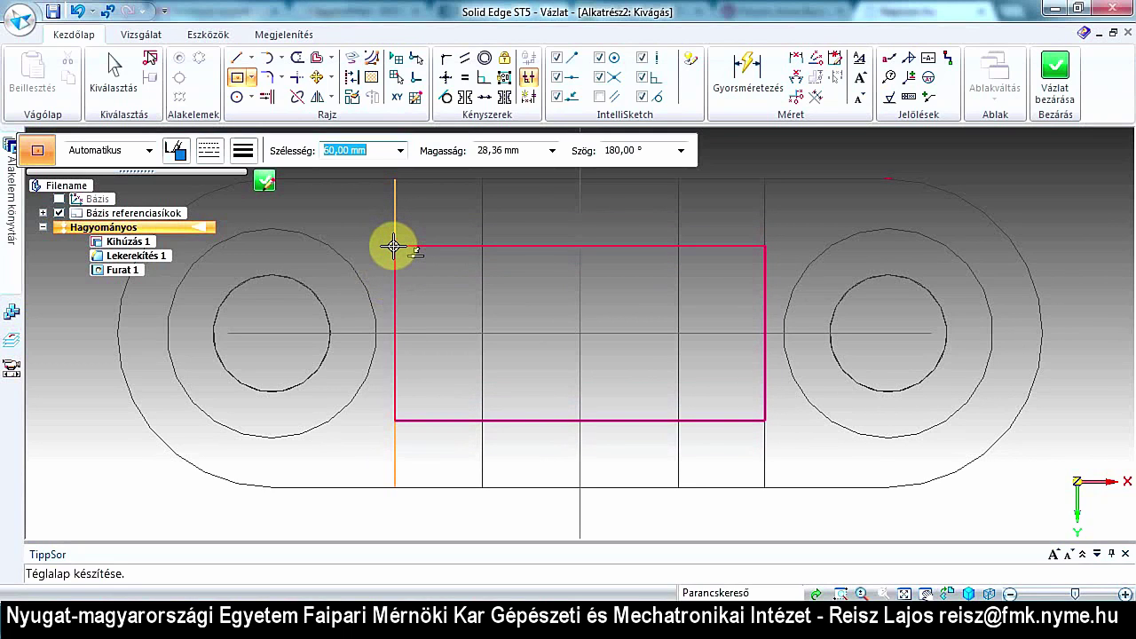
left_click(395, 246)
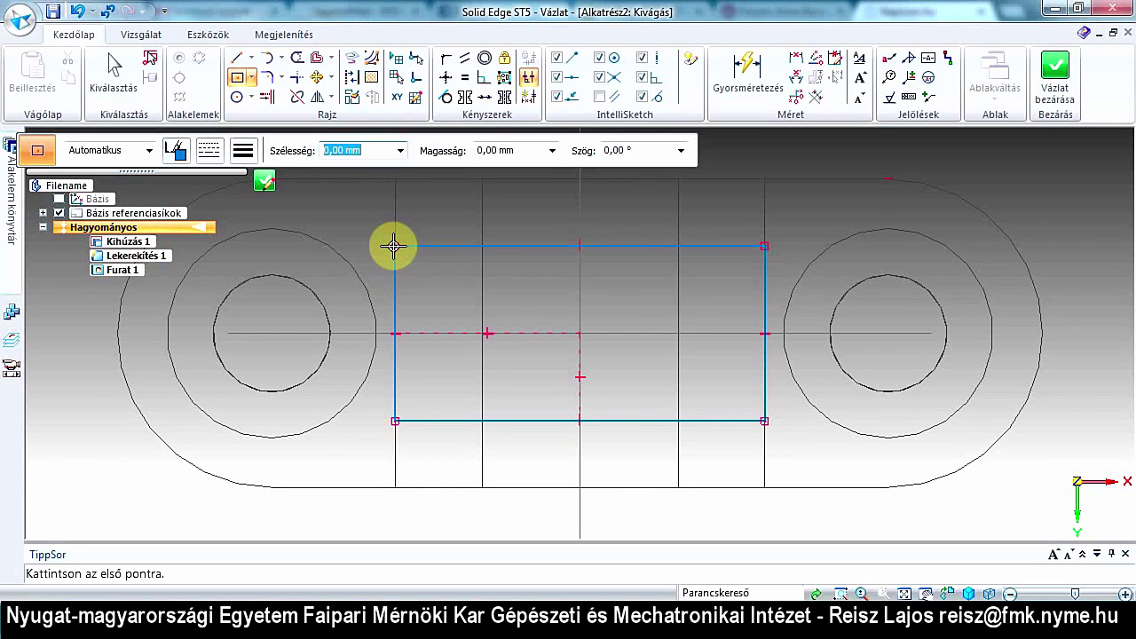
left_click(749, 87)
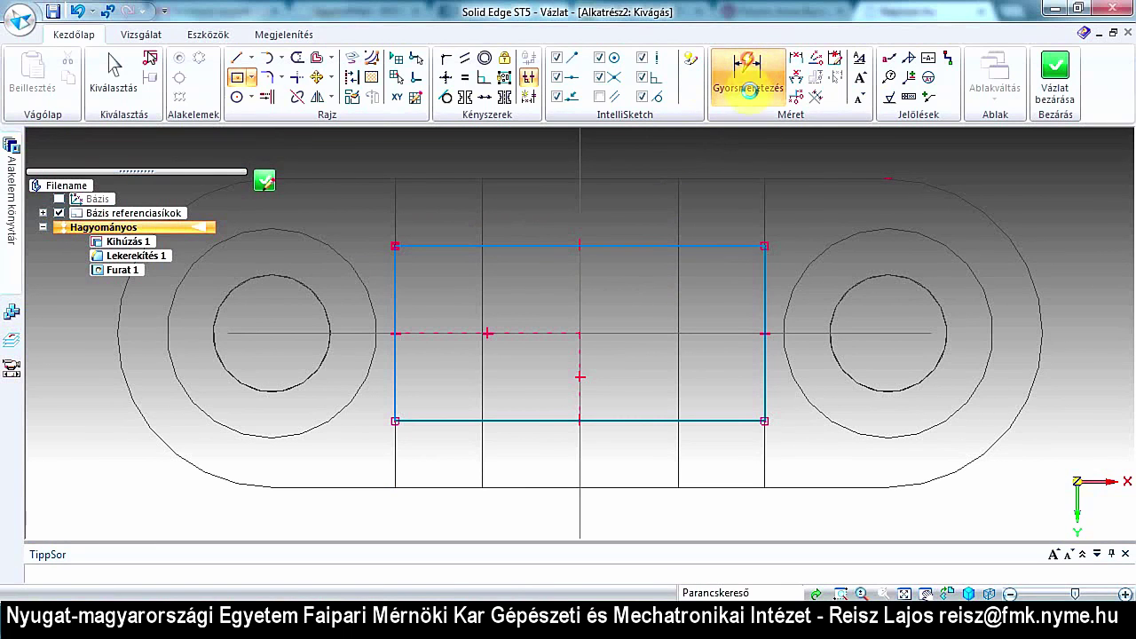
Step: Dimension the rectangle's right edge to a 25 mm height
left_click(765, 292)
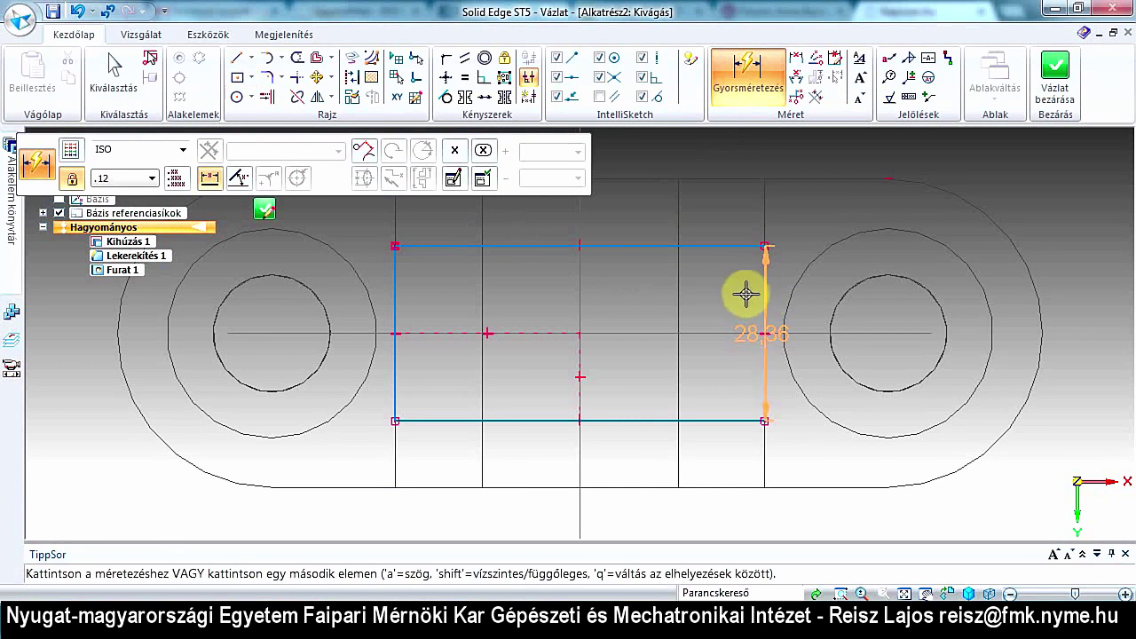
left_click(728, 296)
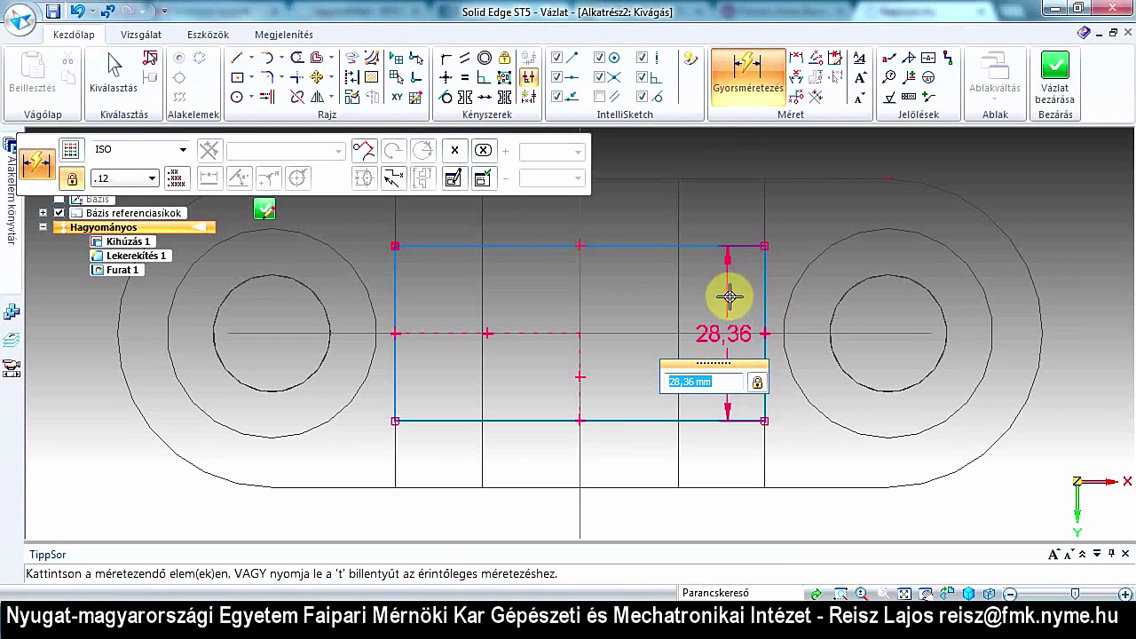
type("25")
key("Return")
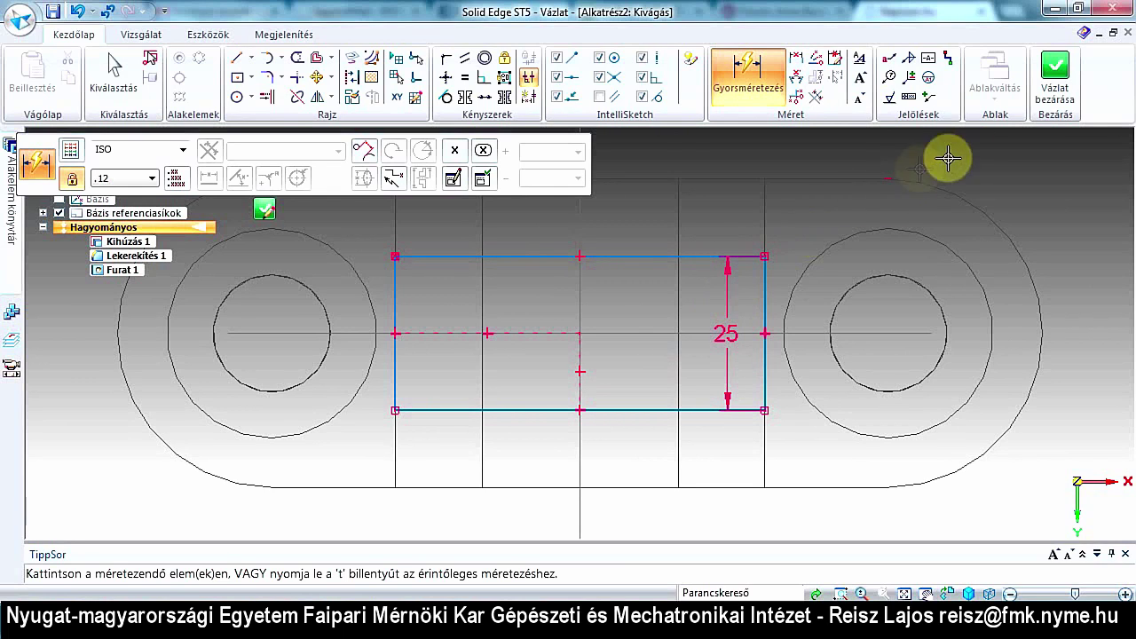
Step: Close the sketch and cut the 50 × 25 mm rectangle through to the next face, creating Kivágás 1
left_click(1057, 85)
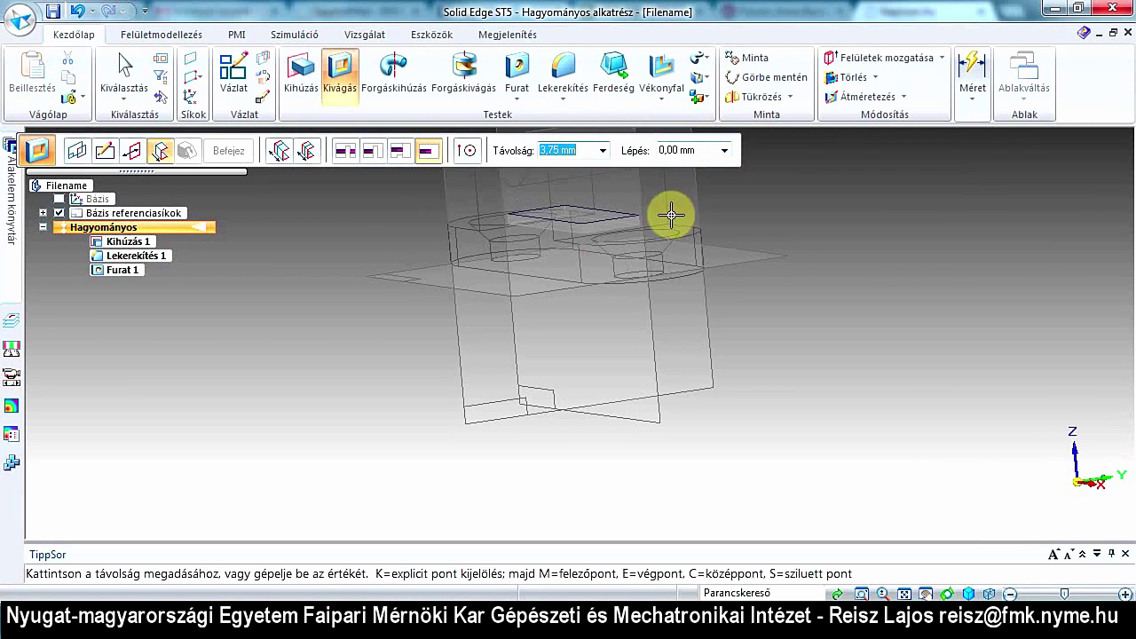
middle_click_drag(645, 221, 679, 380, "shift")
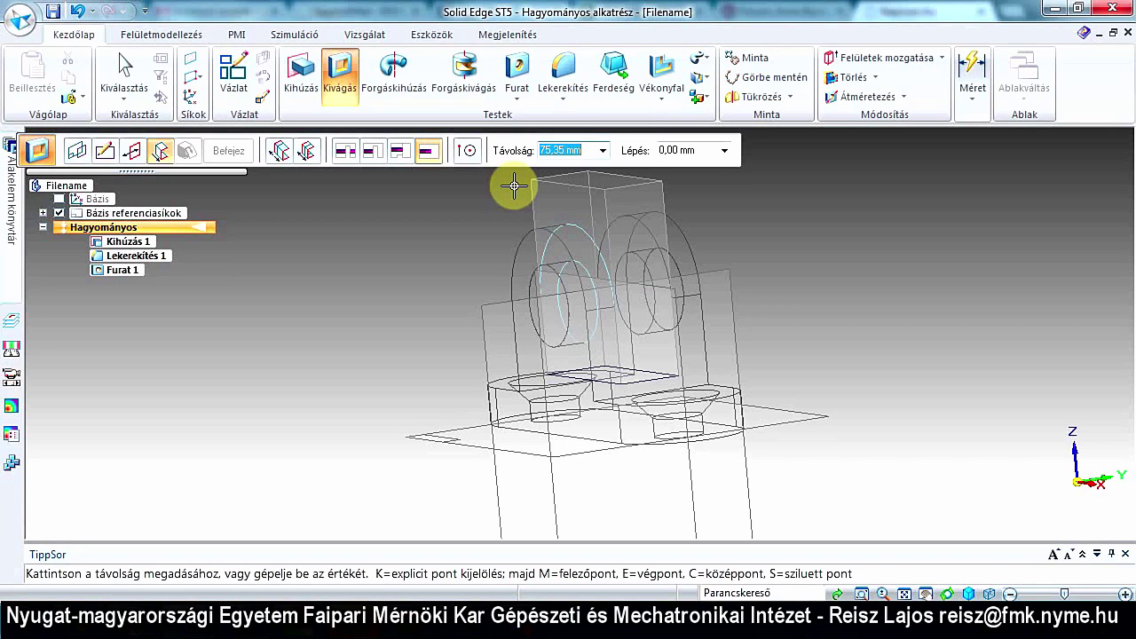
left_click(372, 157)
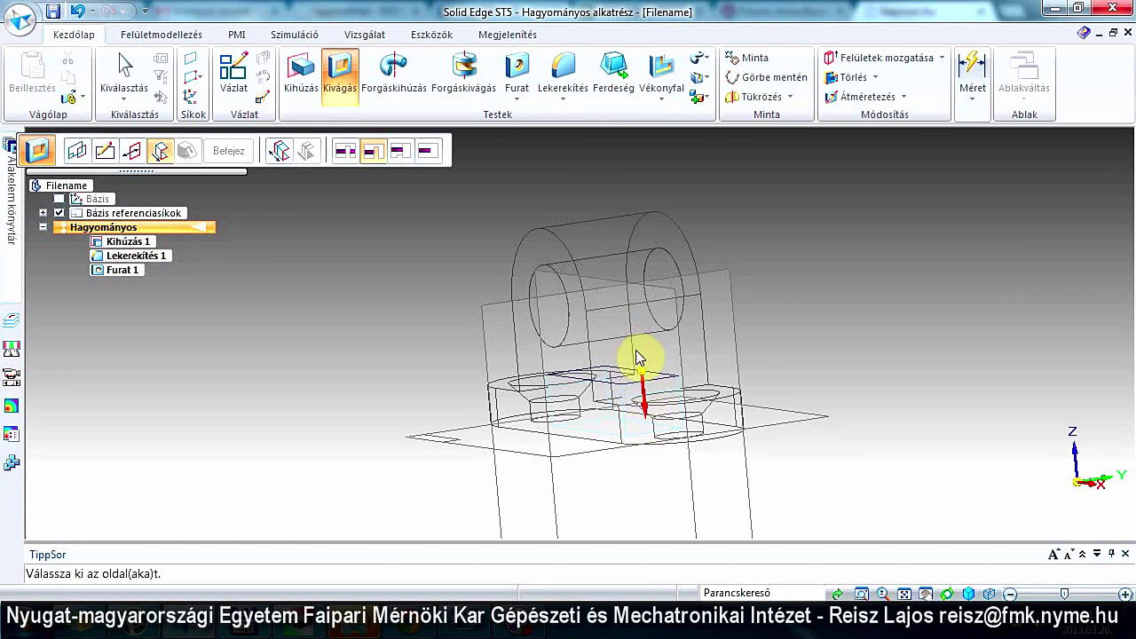
left_click(622, 181)
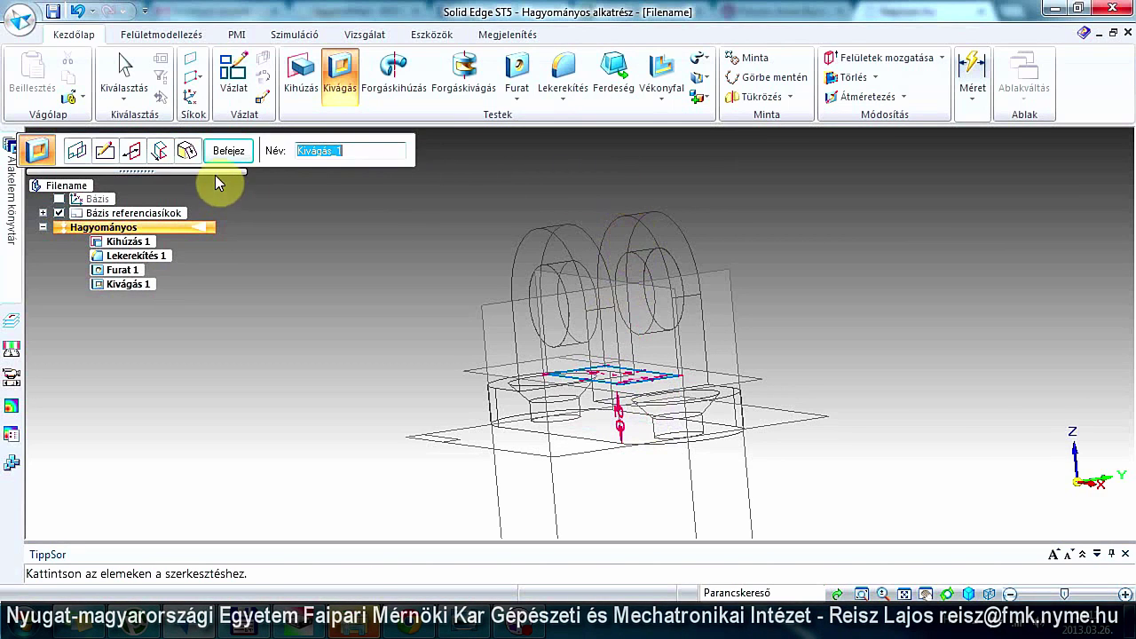
Step: Finish the cut and display the bracket as Shaded with Visible Edges
left_click(228, 151)
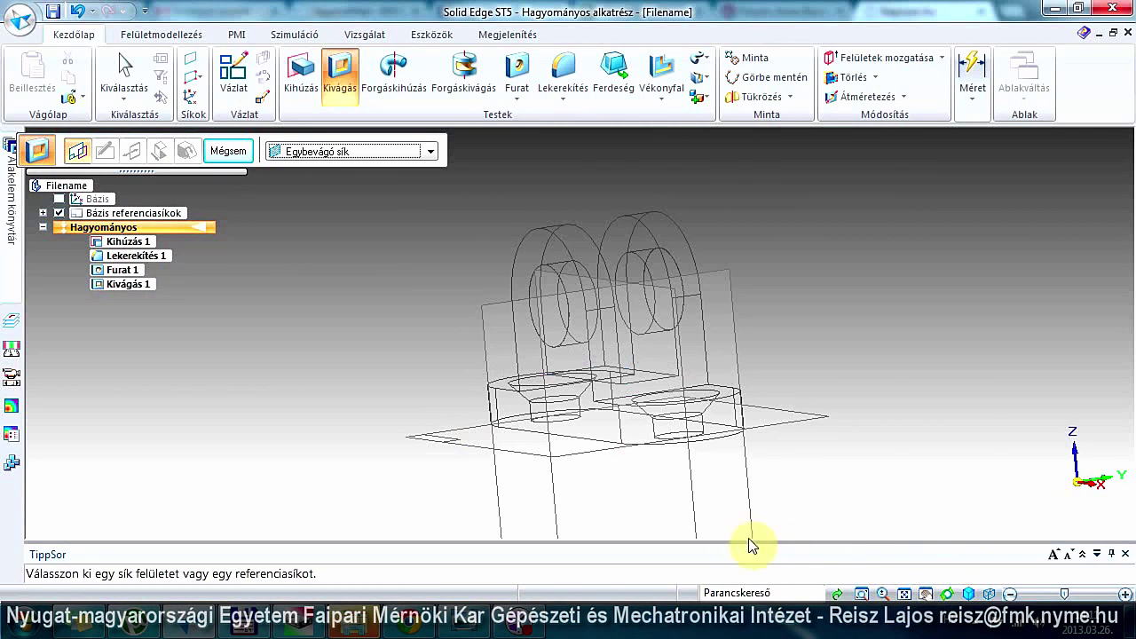
left_click(988, 594)
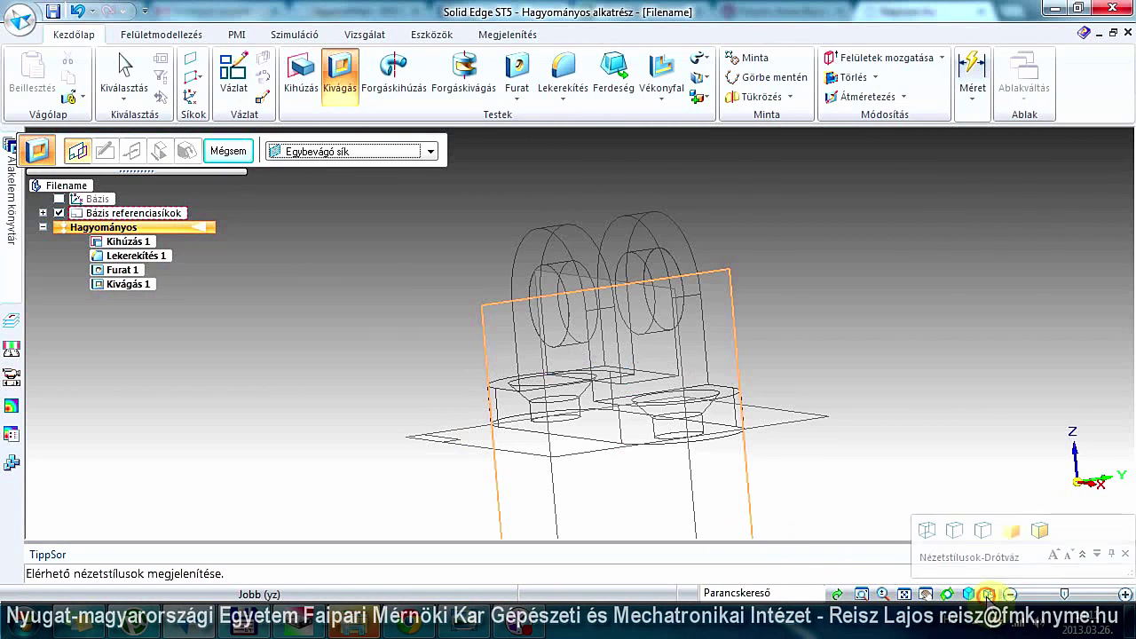
left_click(1039, 537)
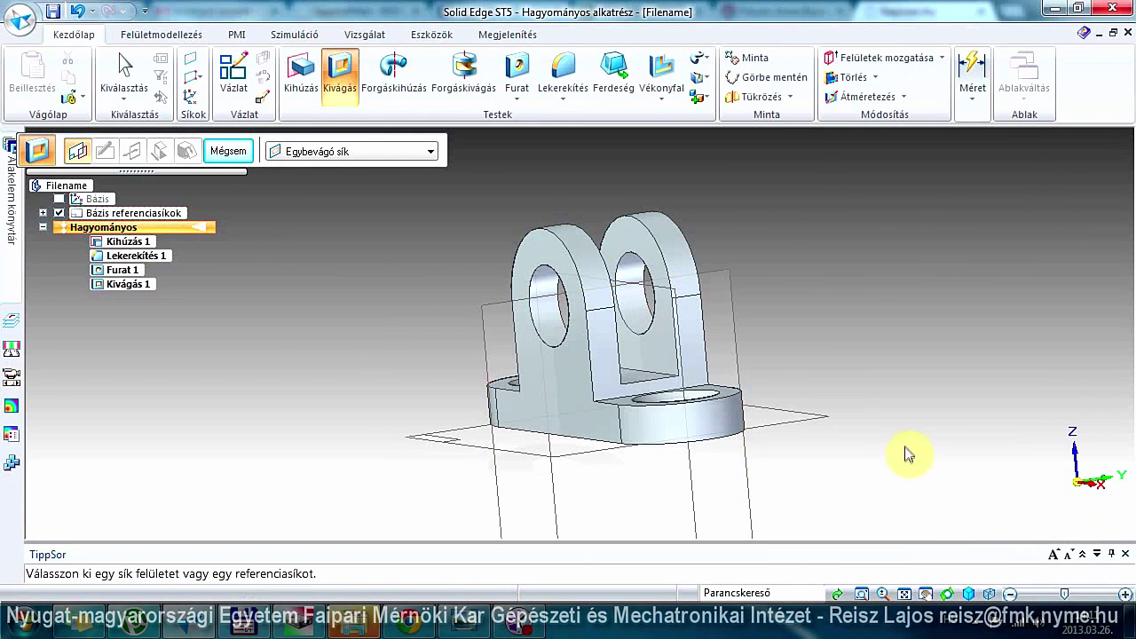
Step: Orbit the bracket to inspect the slot between the lugs, then save the part
mouse_move(853, 431)
middle_mouse_down()
mouse_move(767, 461)
mouse_move(802, 447)
mouse_move(799, 431)
mouse_move(836, 407)
middle_mouse_up()
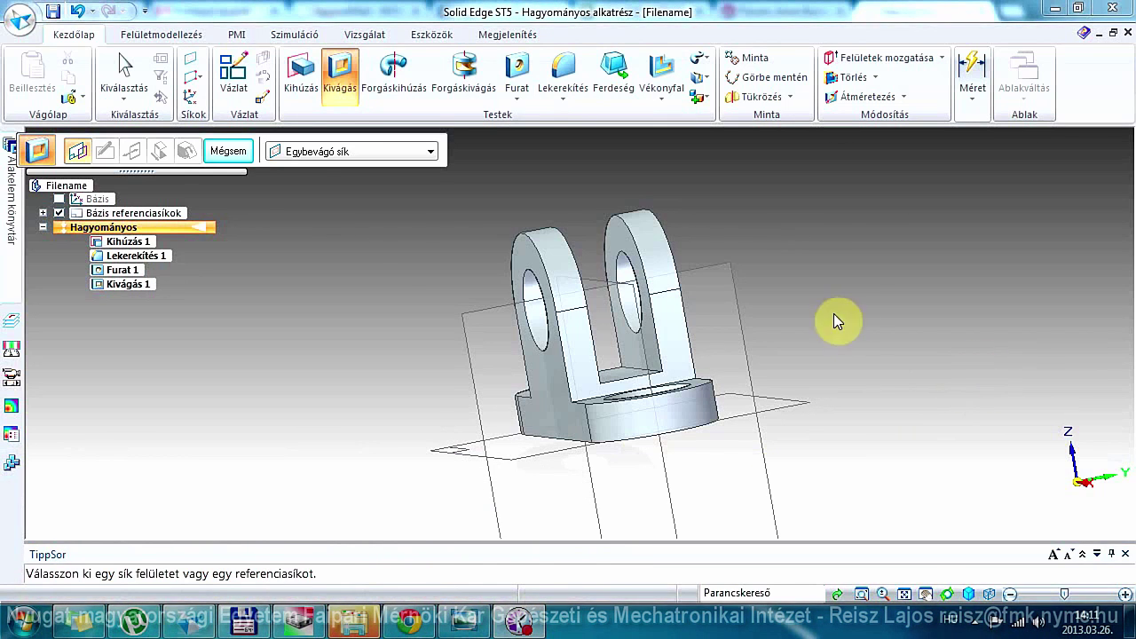
mouse_move(662, 348)
middle_mouse_down()
mouse_move(768, 329)
mouse_move(786, 315)
mouse_move(858, 311)
mouse_move(715, 380)
mouse_move(877, 322)
middle_mouse_up()
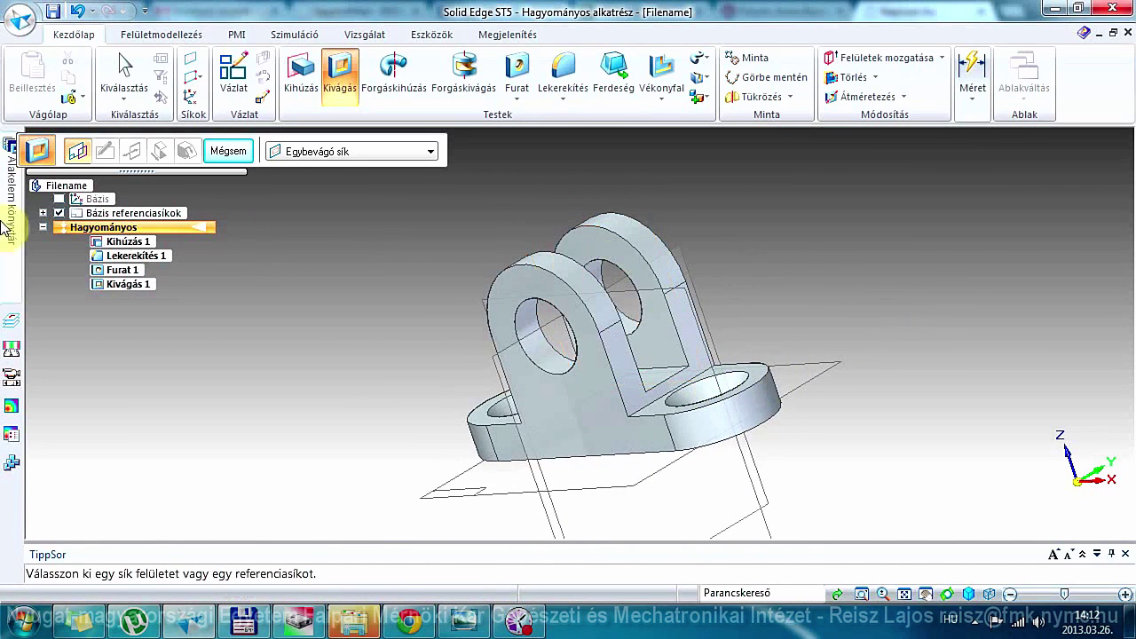
left_click(54, 13)
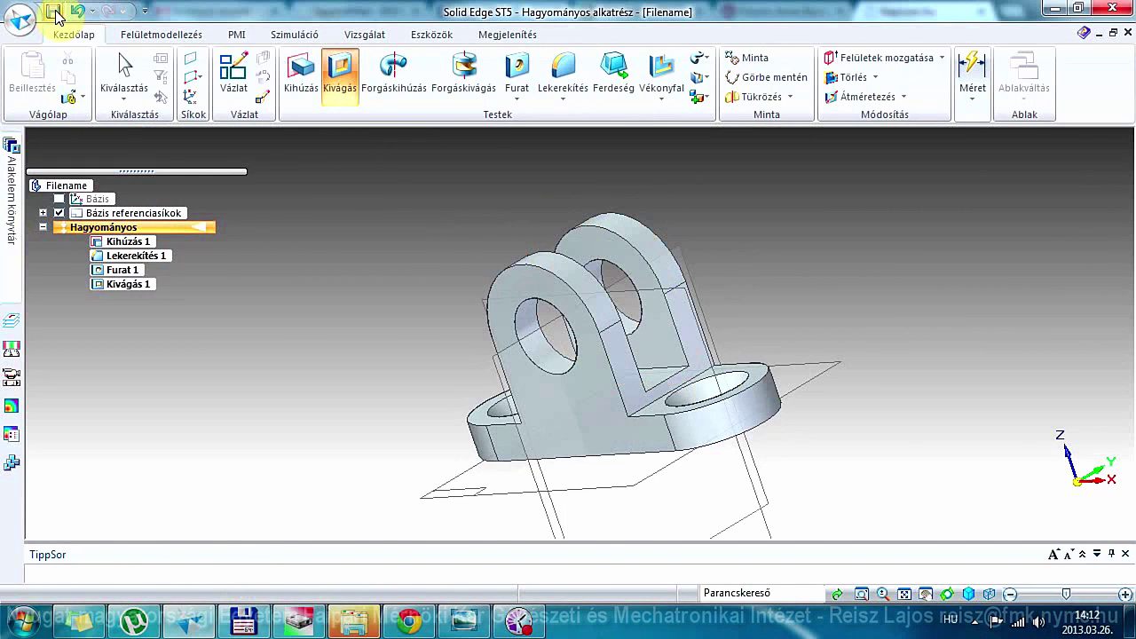